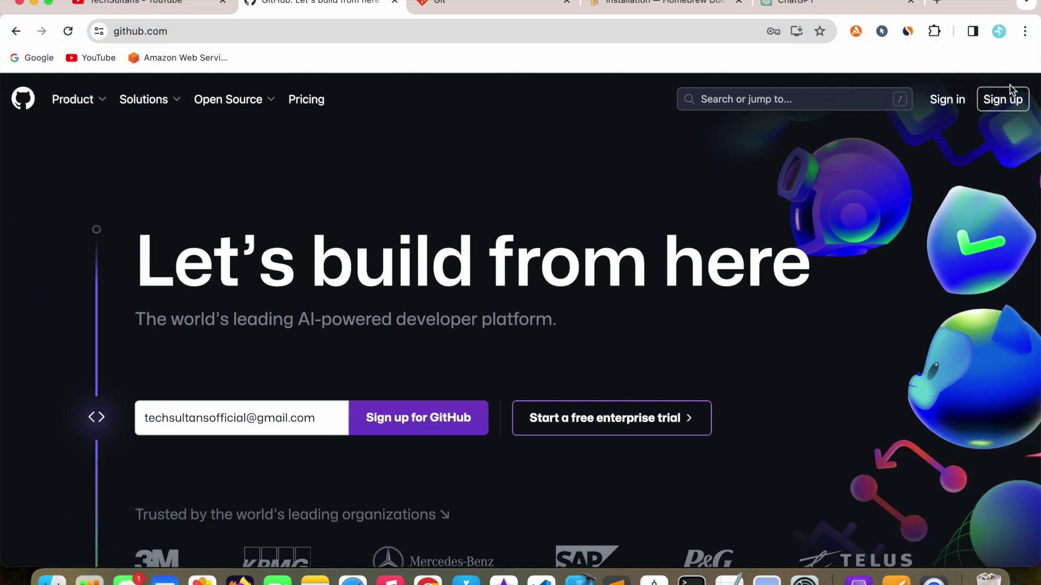
Step: Start GitHub sign-up and submit your email address
click(1005, 105)
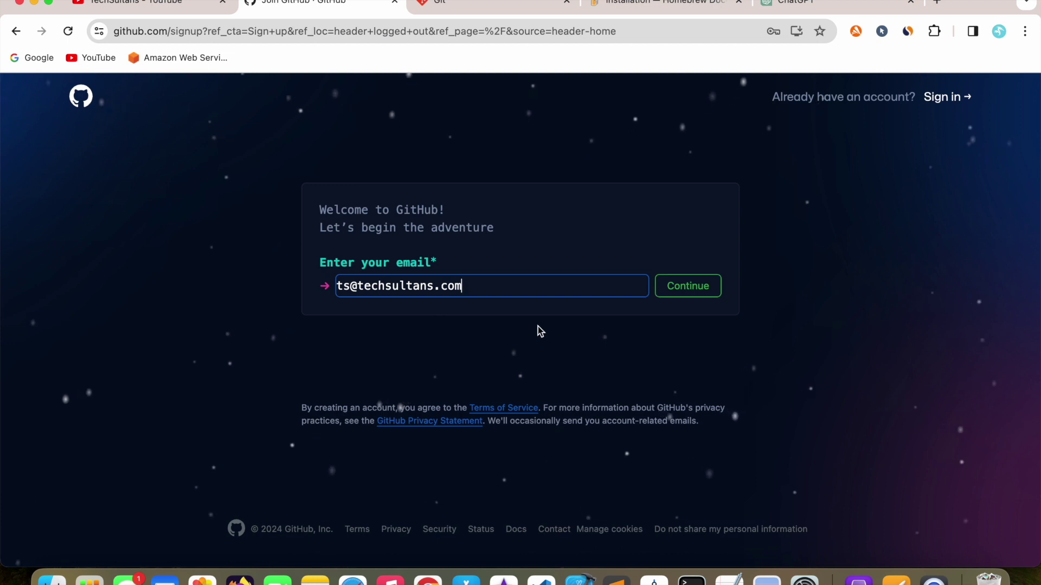
click(690, 285)
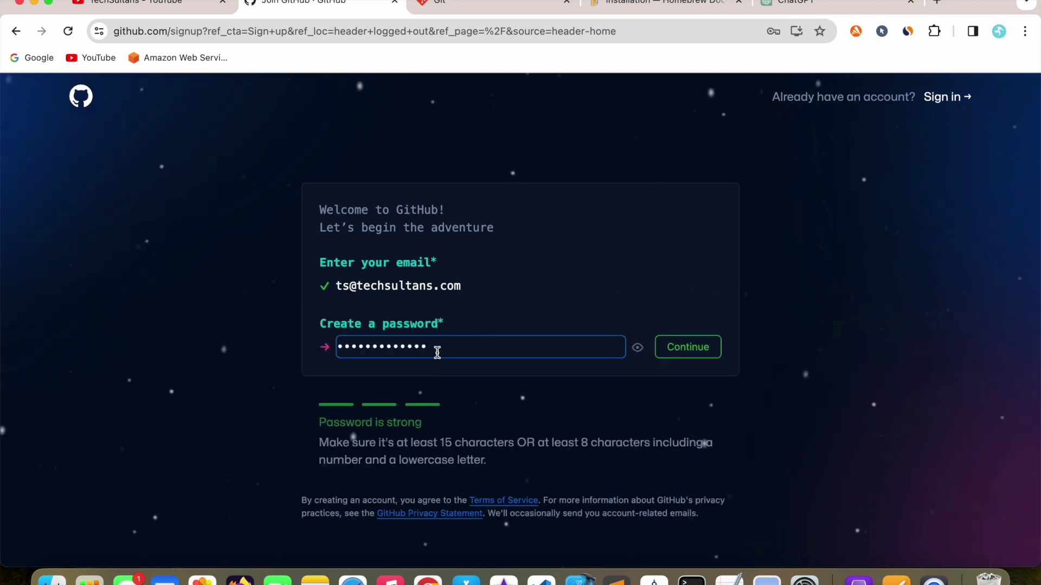
Step: Re-confirm the email and accept the strong password to reach the username field
double_click(490, 350)
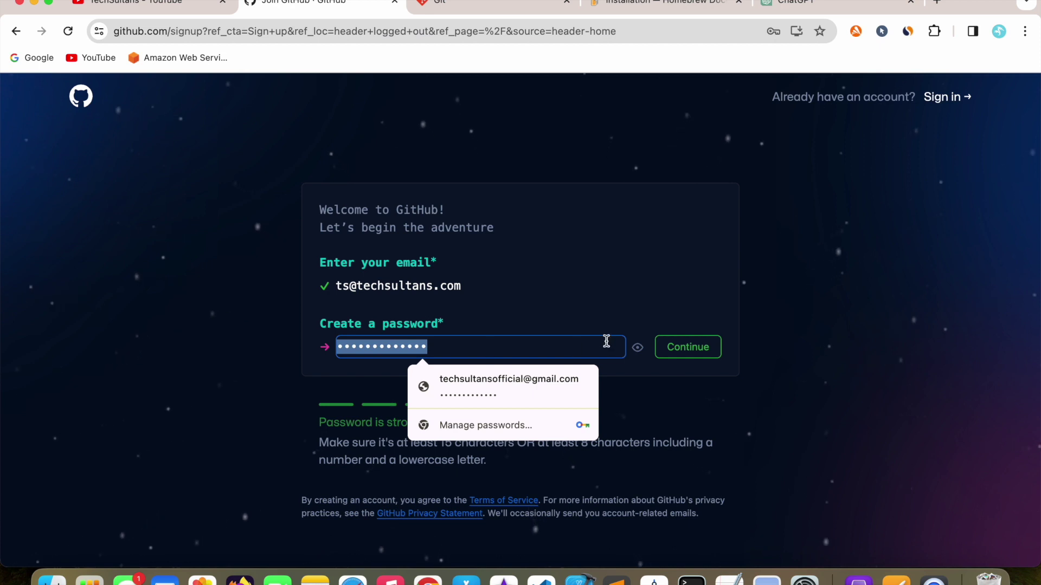
click(611, 290)
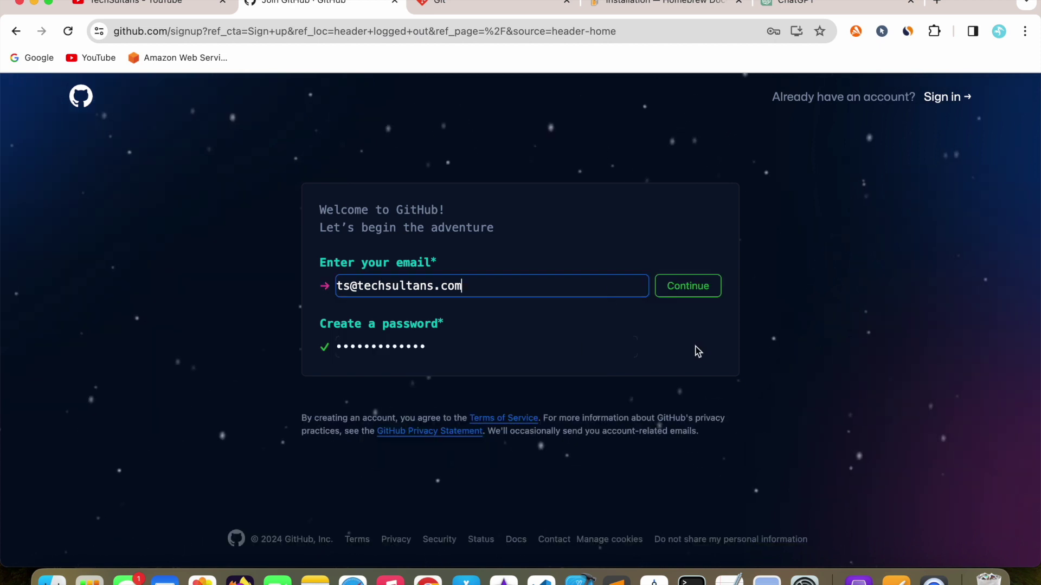
click(694, 292)
click(694, 350)
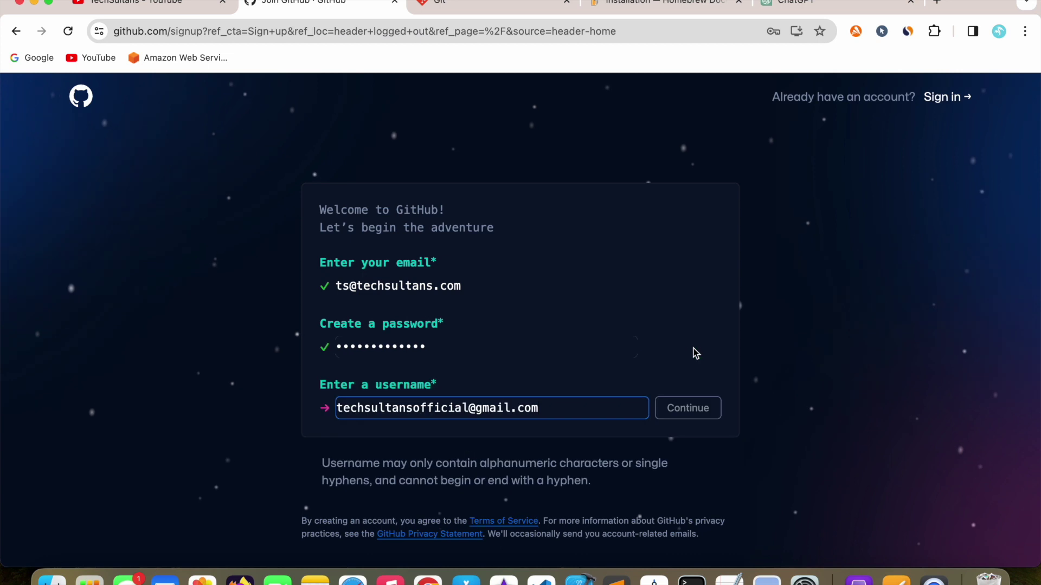
Step: Replace the email text in the username field with a unique username and continue
click(444, 408)
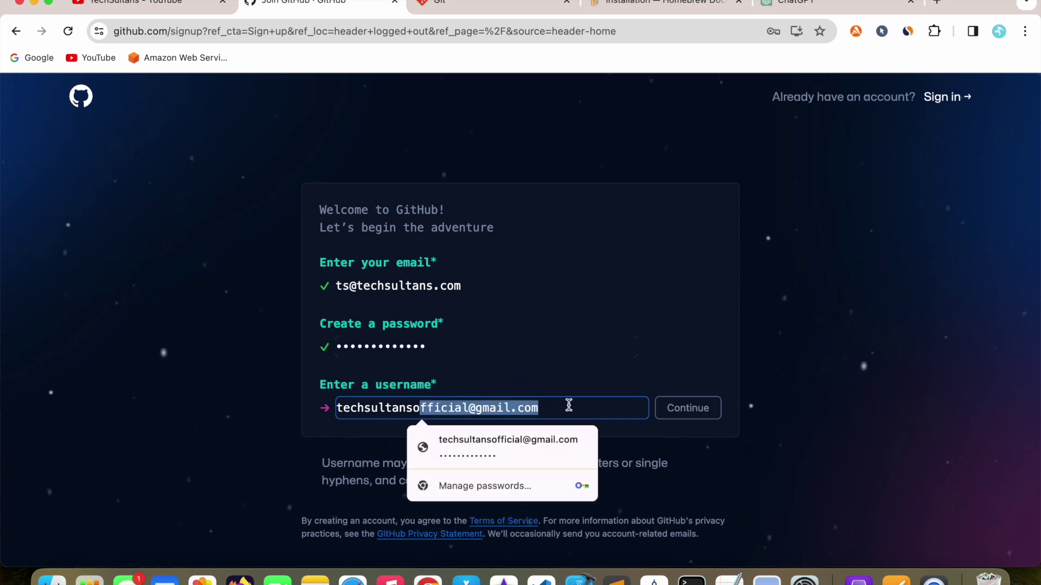
key(BackSpace)
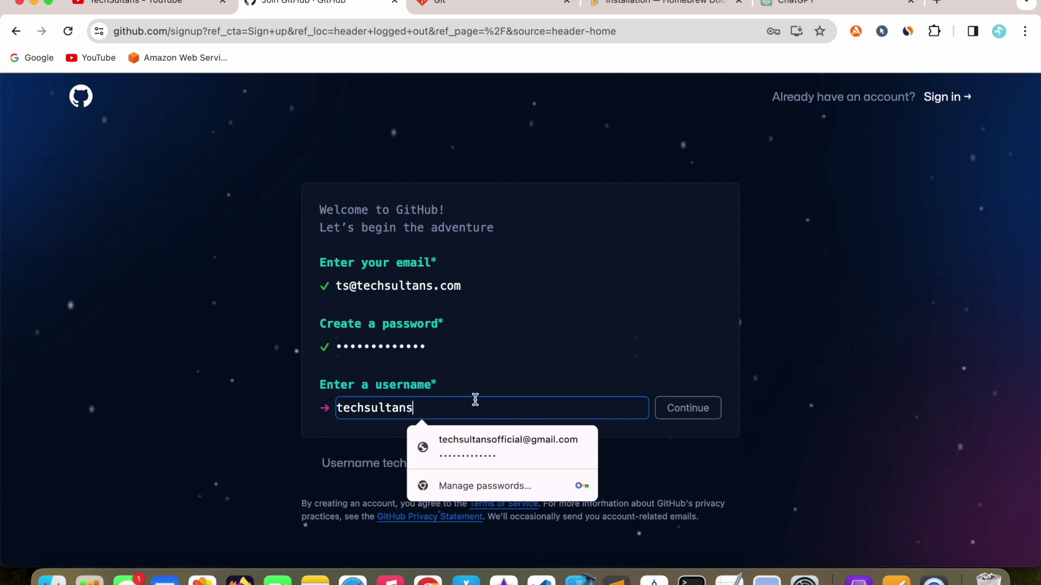
text(offu)
key(BackSpace)
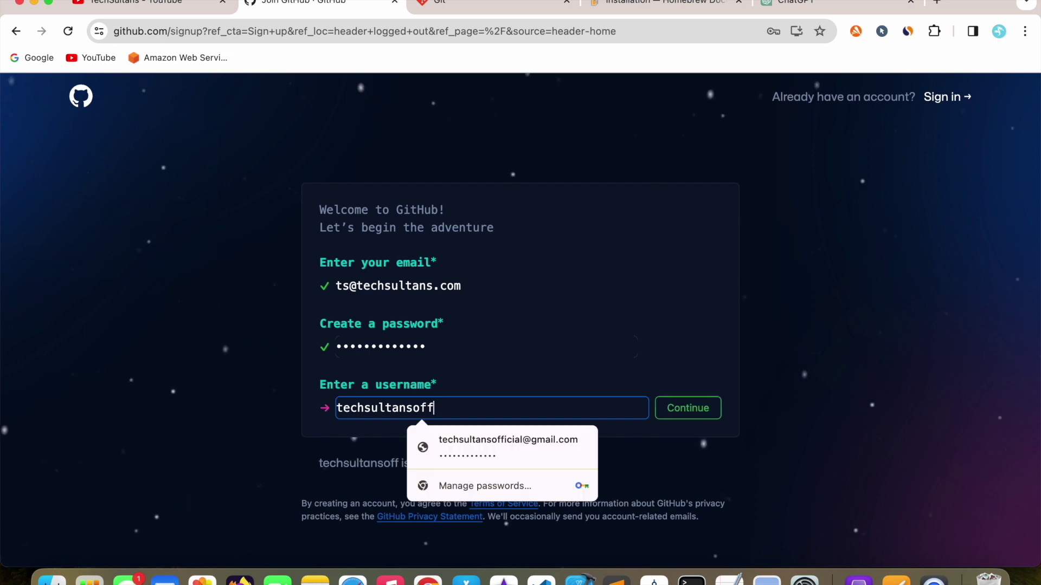
text(ial)
click(692, 413)
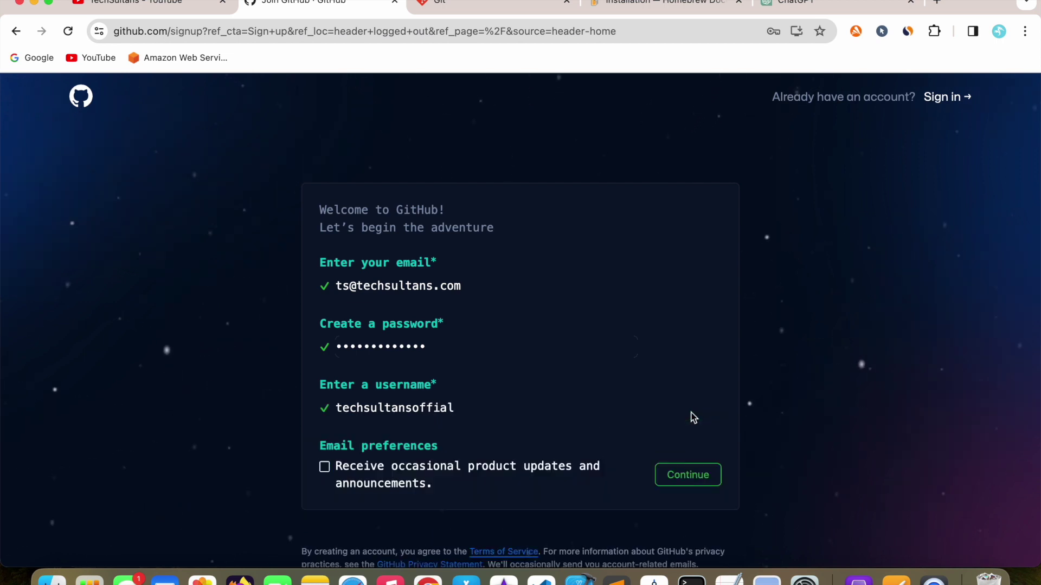
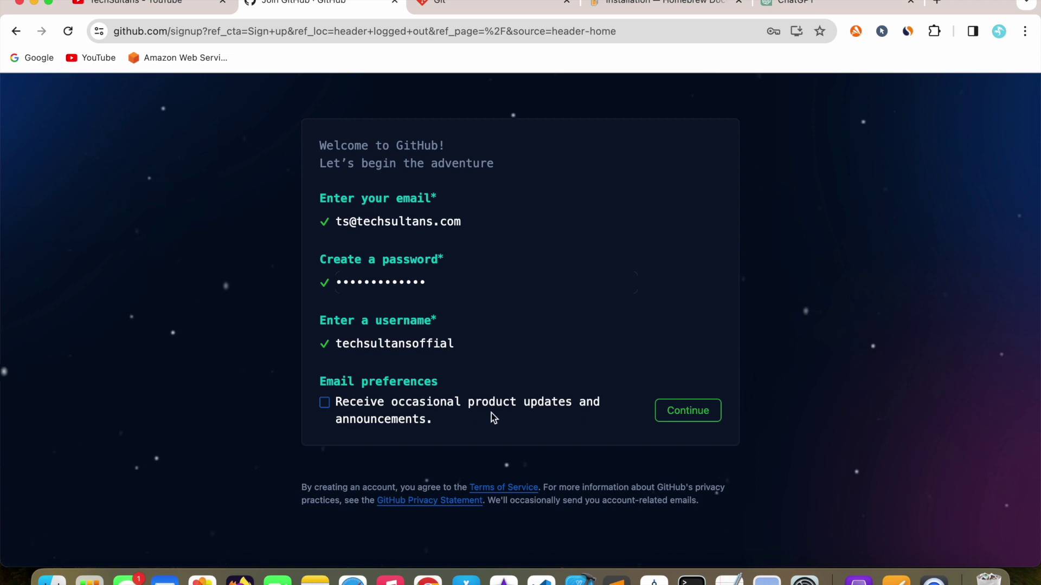
Step: Submit the signup details and pass the puzzle by rotating the chair three steps to match the hand
click(699, 420)
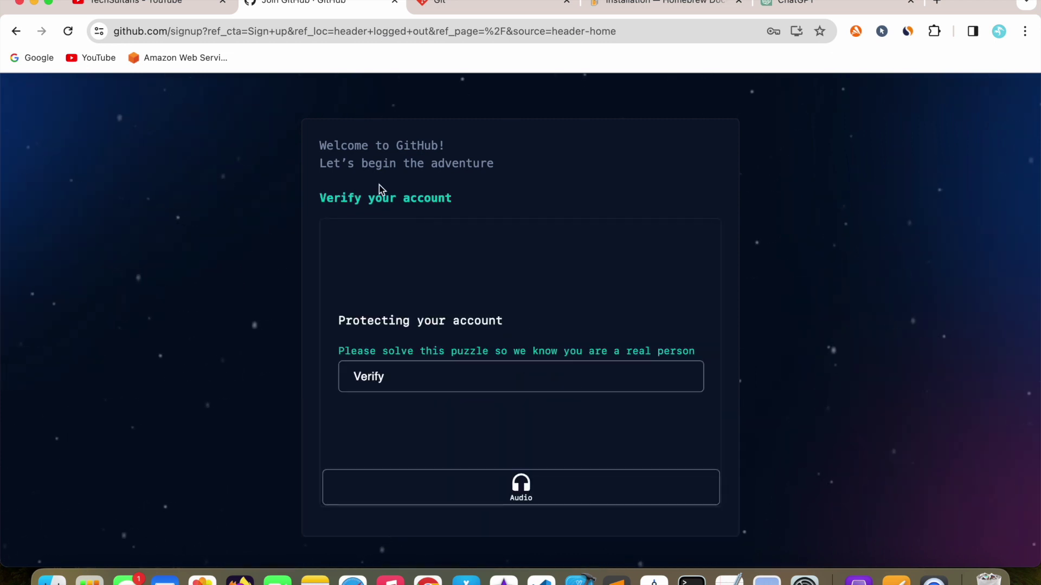
click(388, 382)
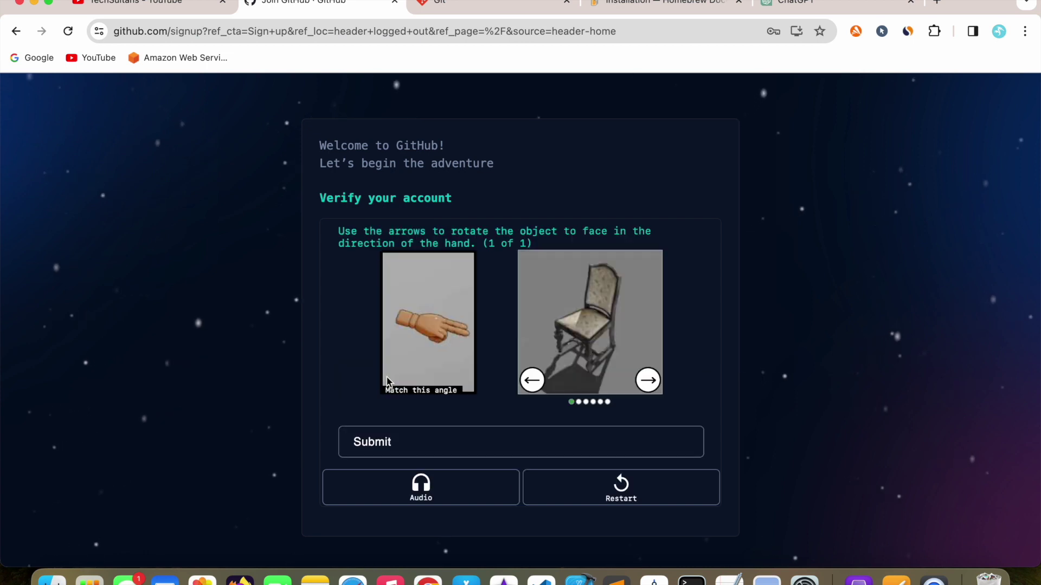
click(658, 382)
click(657, 382)
click(658, 382)
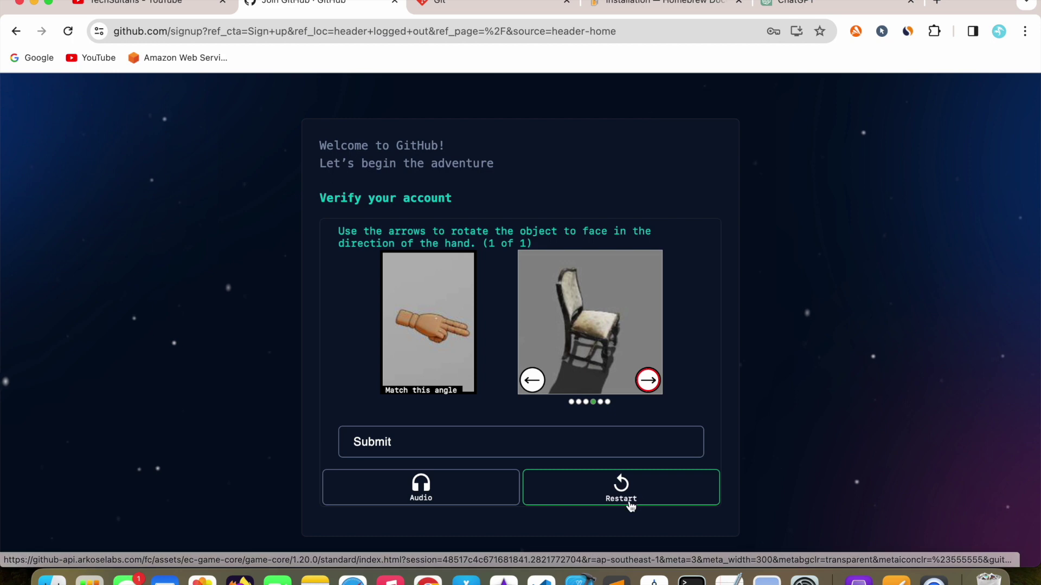
click(542, 442)
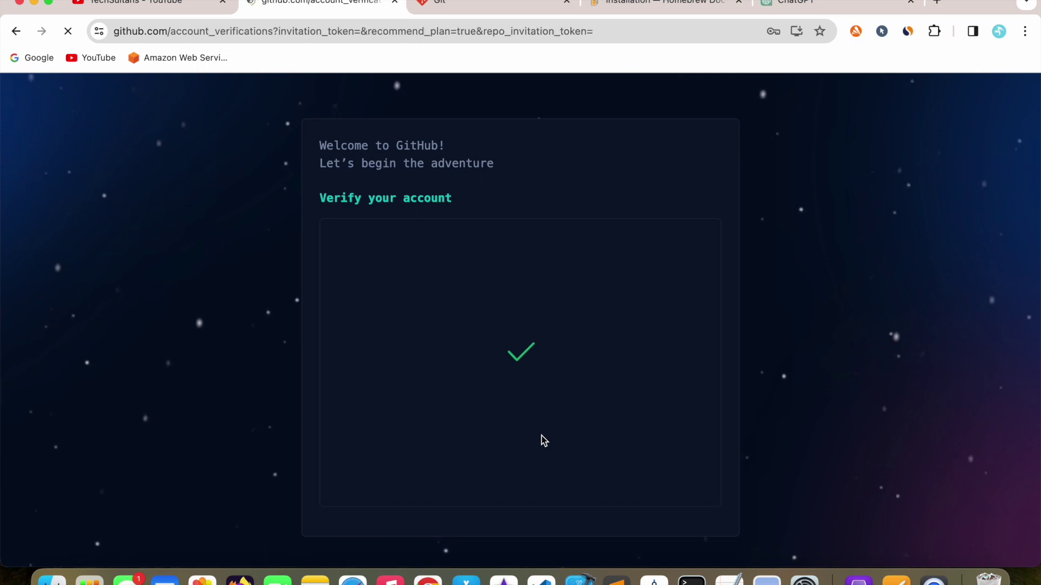
Step: Save the new password, paste the emailed launch code, and review the new account's dashboard
click(796, 250)
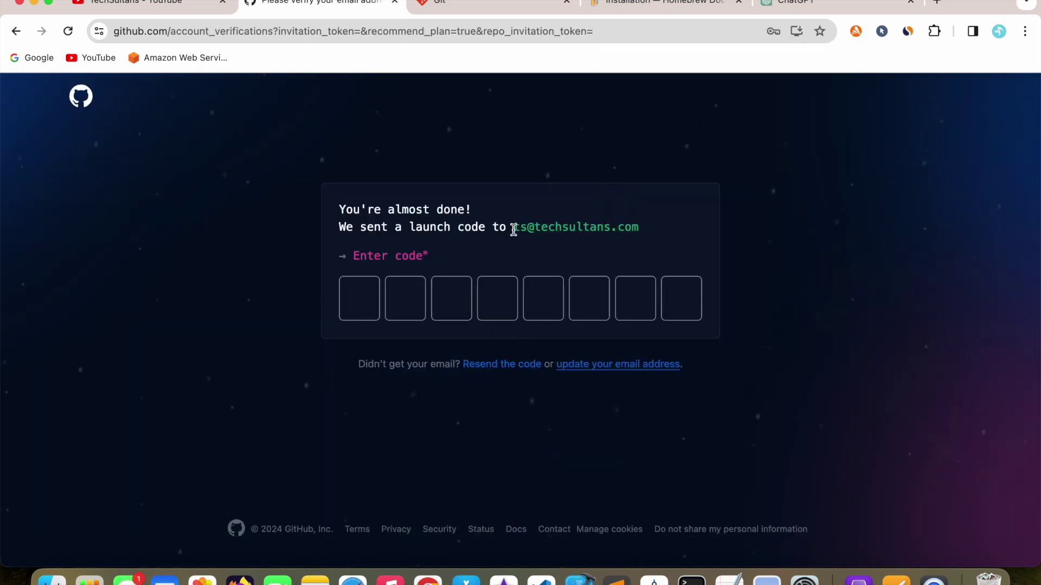
drag(513, 228, 670, 225)
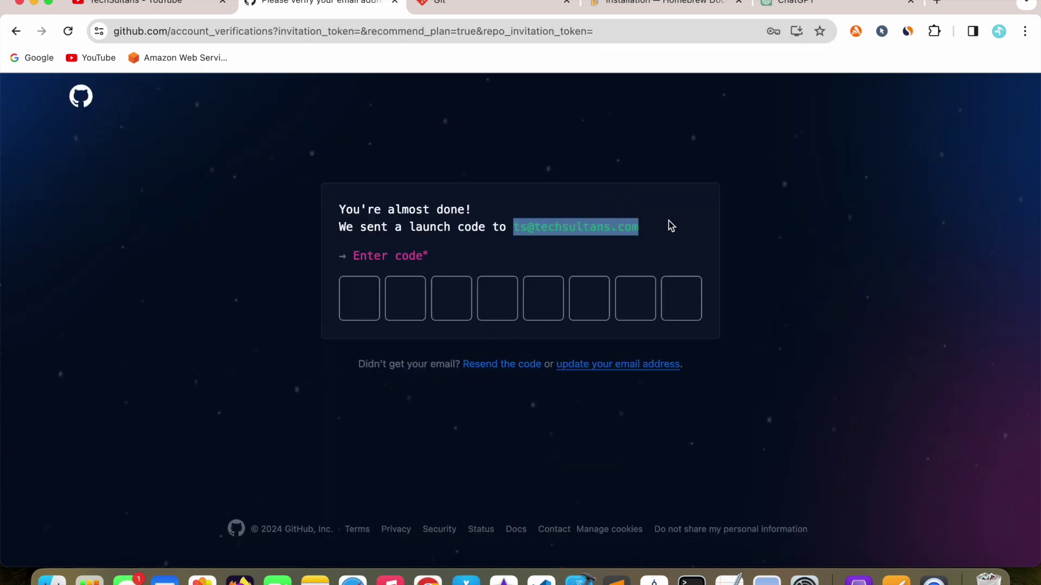
click(350, 308)
key(super+v)
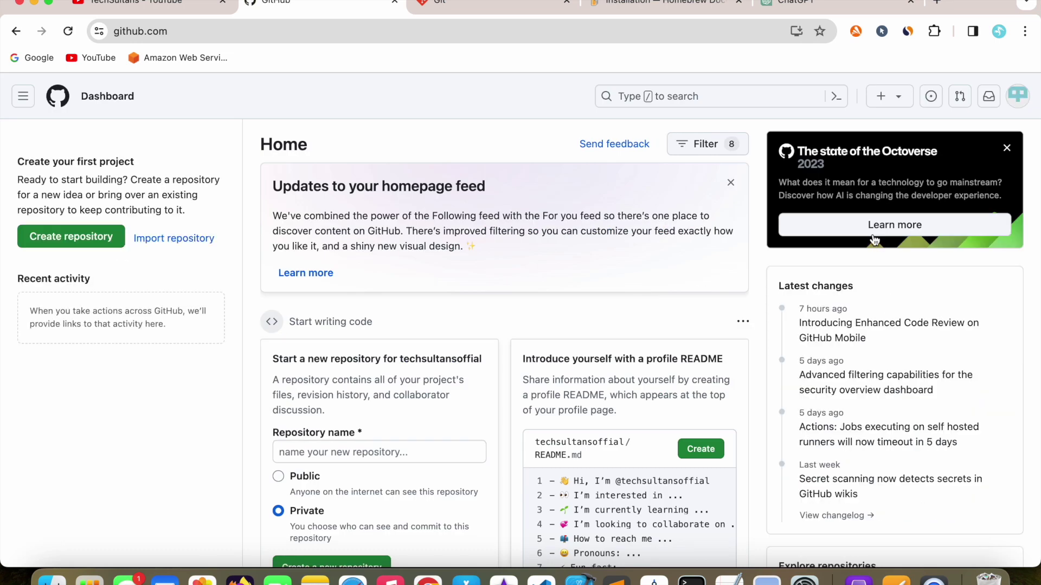
scroll(145, 404, down, 3)
scroll(145, 404, down, 5)
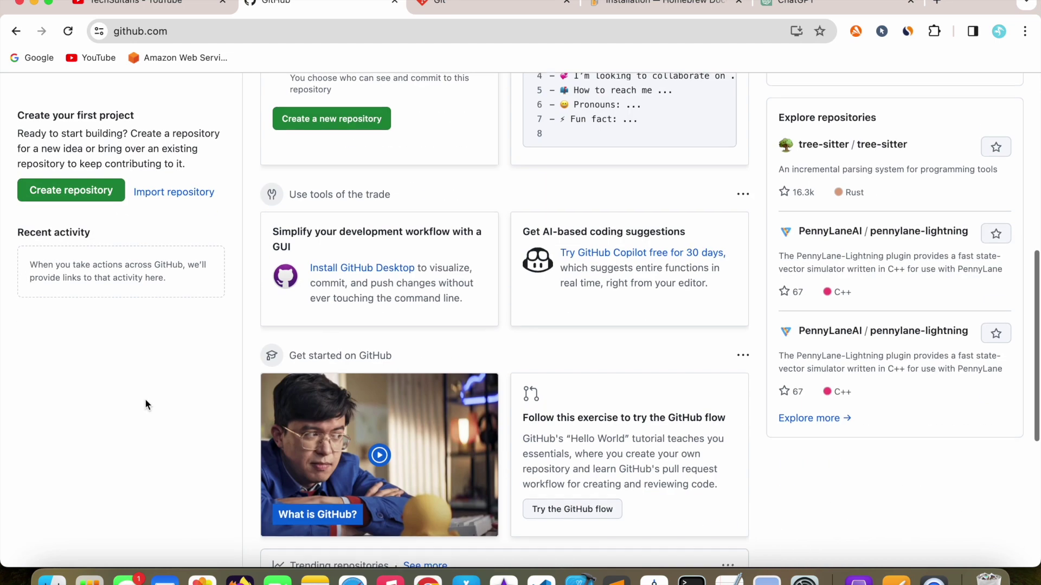
scroll(145, 404, up, 8)
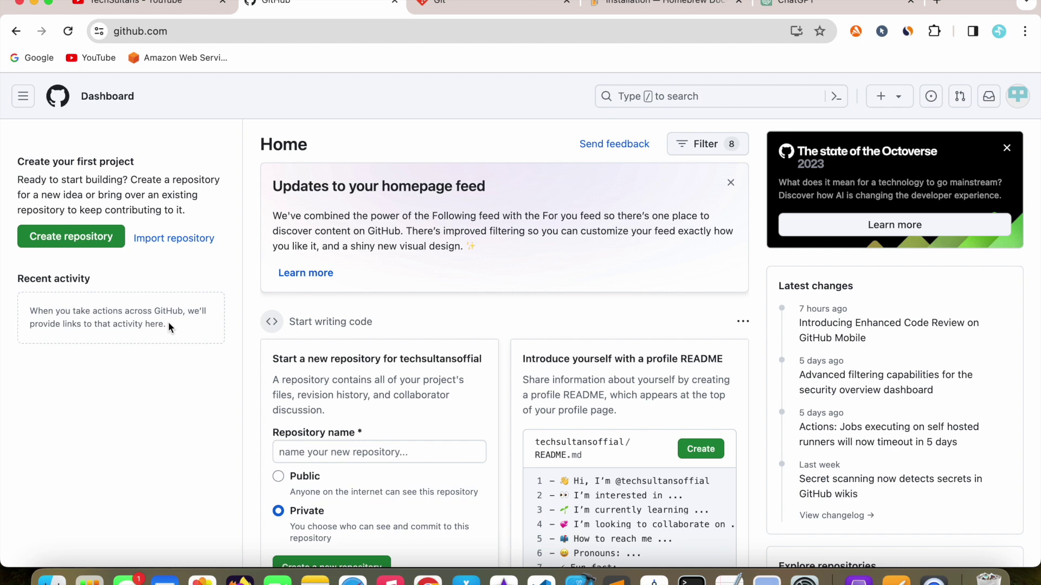
Step: Look over the git-scm.com website, then bring Terminal to the front
click(475, 4)
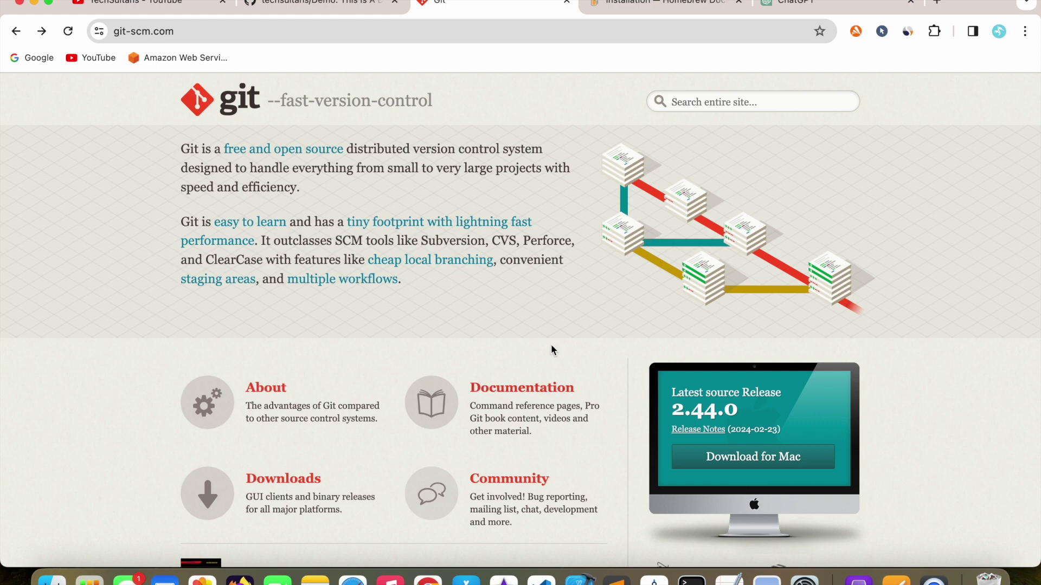
scroll(551, 349, down, 5)
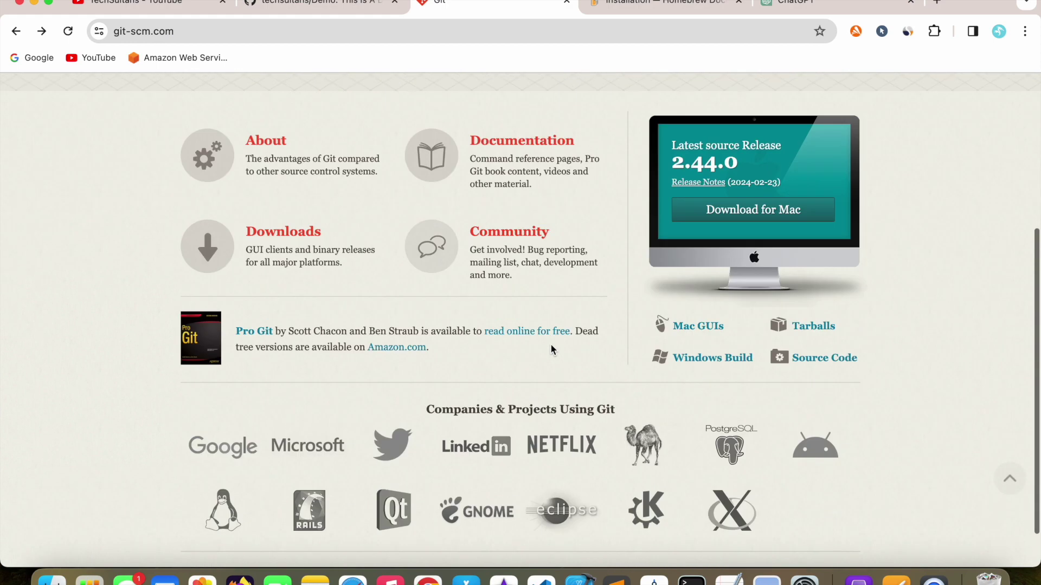
scroll(709, 341, up, 3)
click(692, 582)
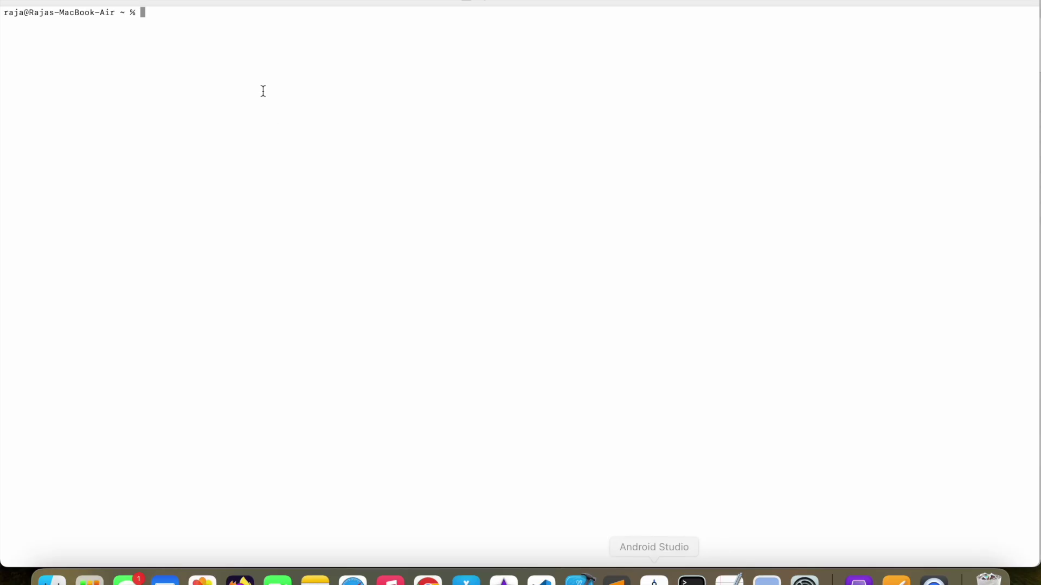
Step: Run git --version and highlight the reported git version 2.39.3 (Apple Git-145) line
text(git --)
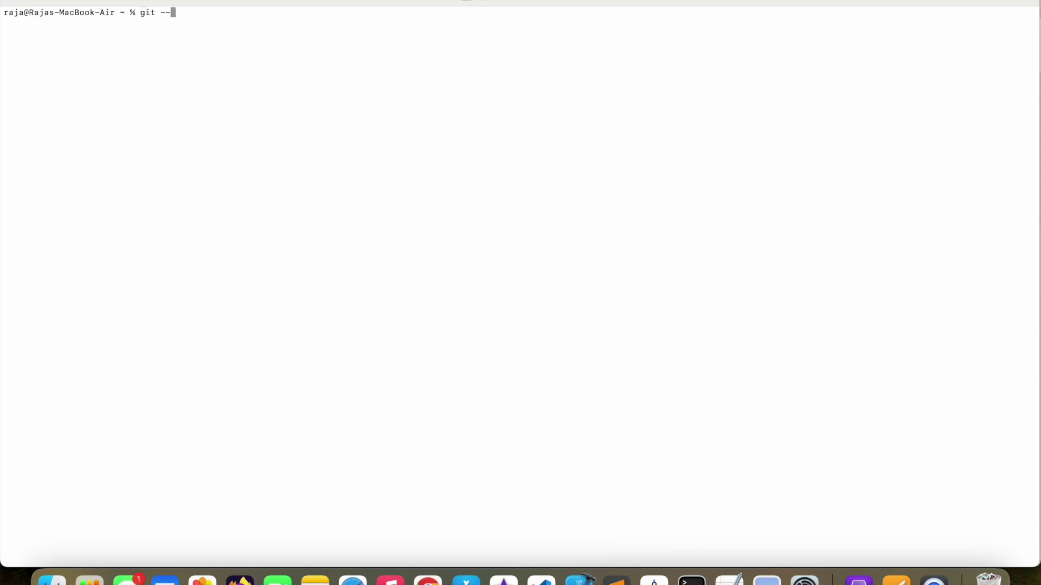
text(version)
key(Return)
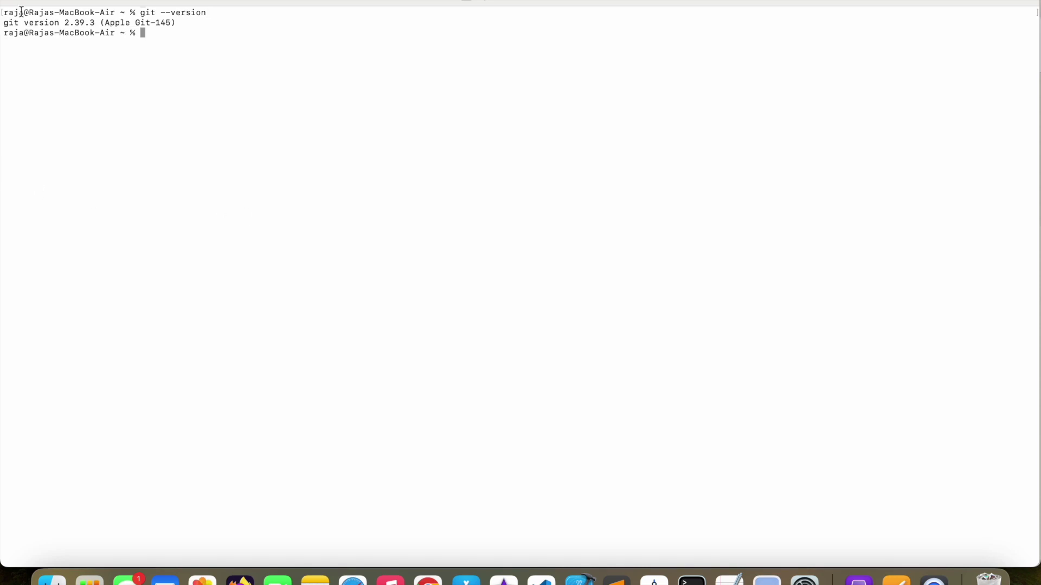
drag(3, 24, 188, 27)
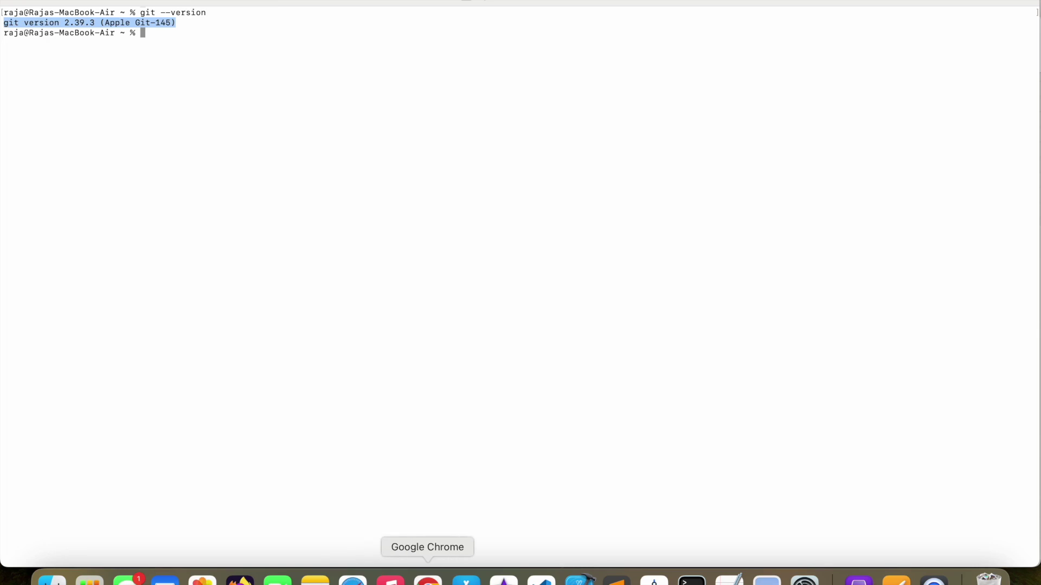
Step: Check the Demo repository page in the browser, then return to Terminal and clear the highlight
click(428, 579)
click(303, 4)
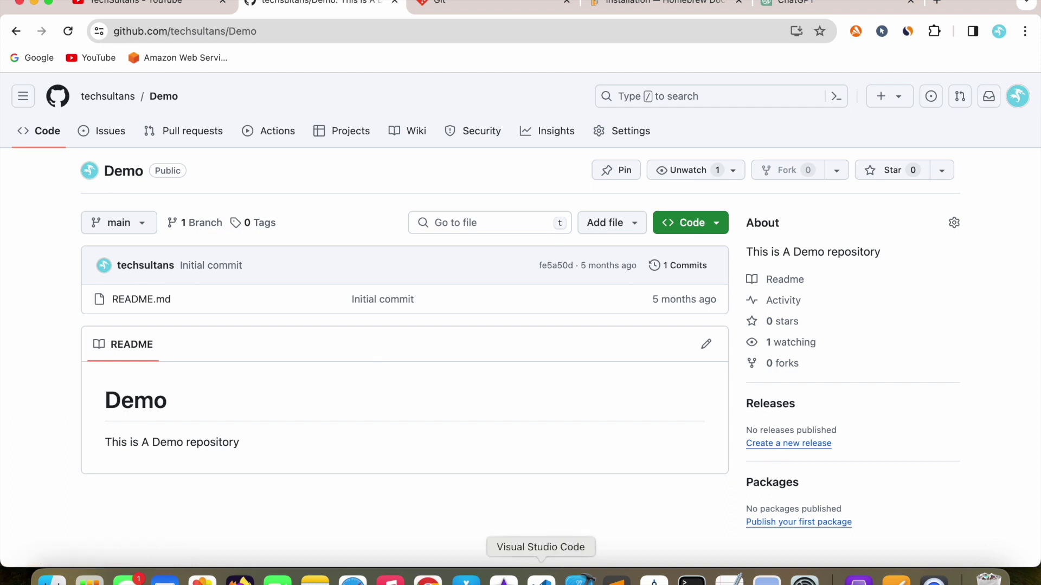
click(692, 580)
triple_click(359, 206)
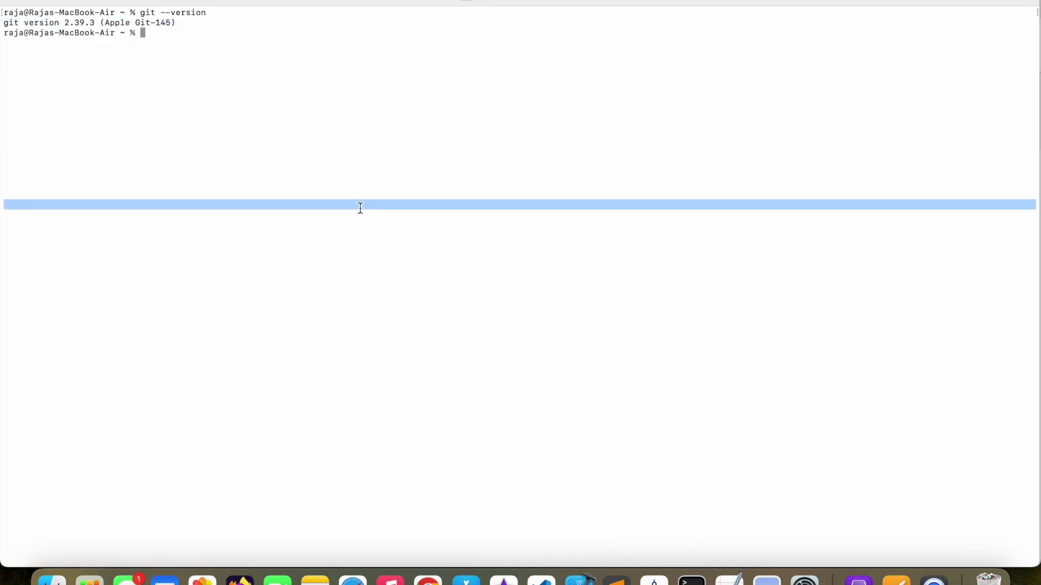
click(233, 44)
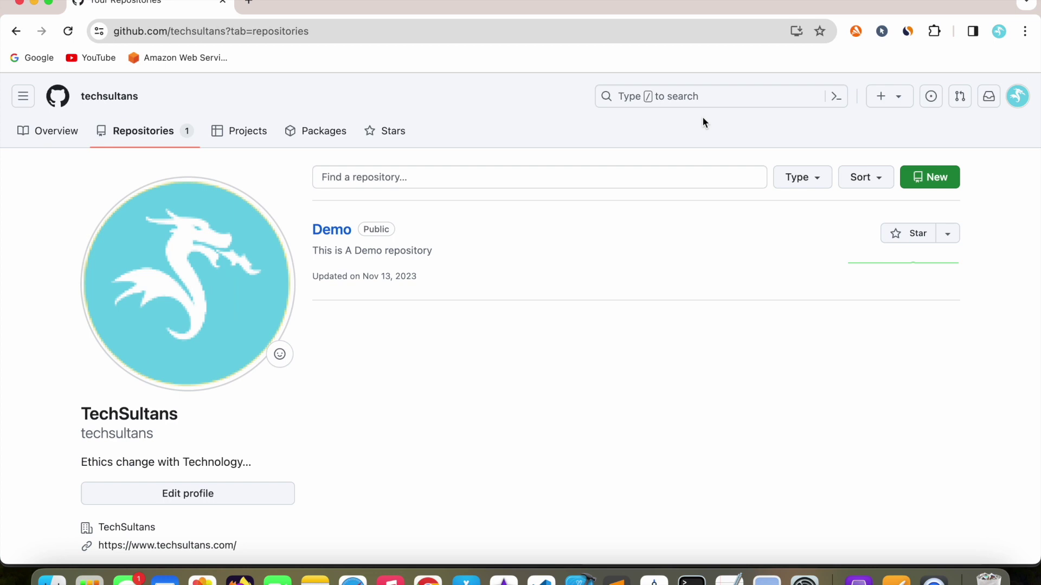
Step: Choose New repository from GitHub's + menu
click(880, 101)
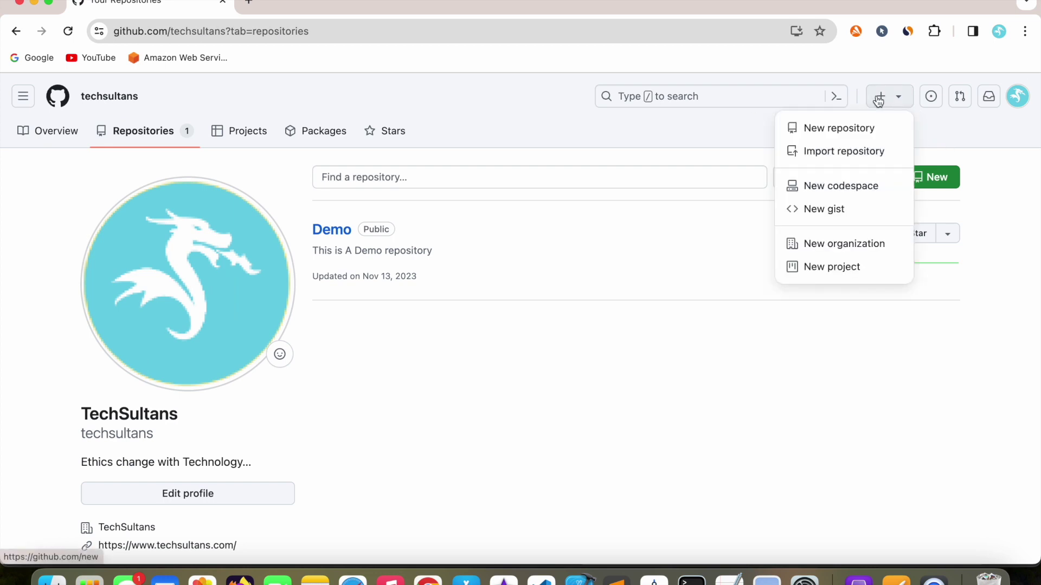
click(847, 137)
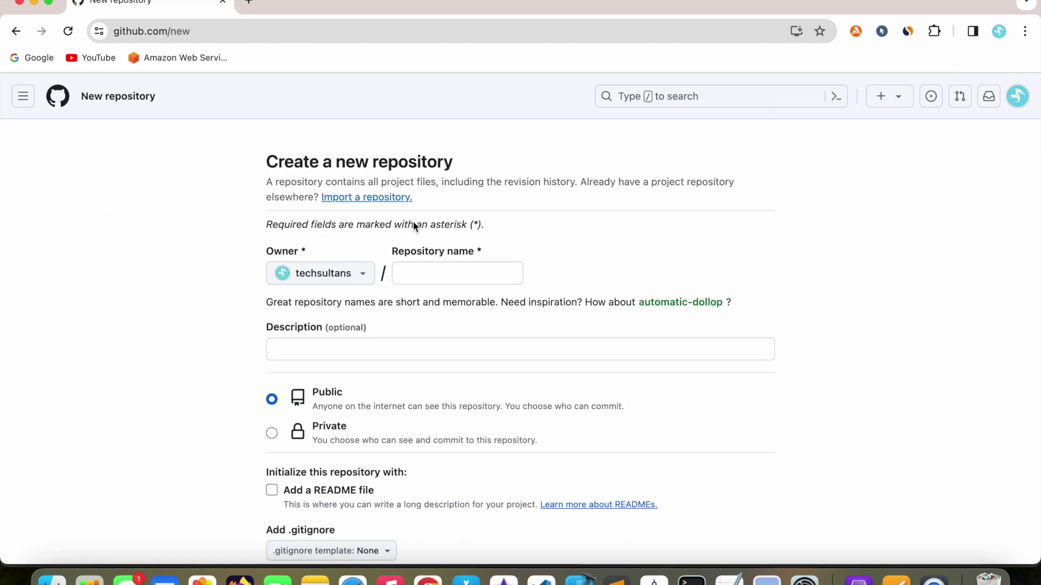
Step: Name the repository demo-project and confirm the name is available
click(437, 281)
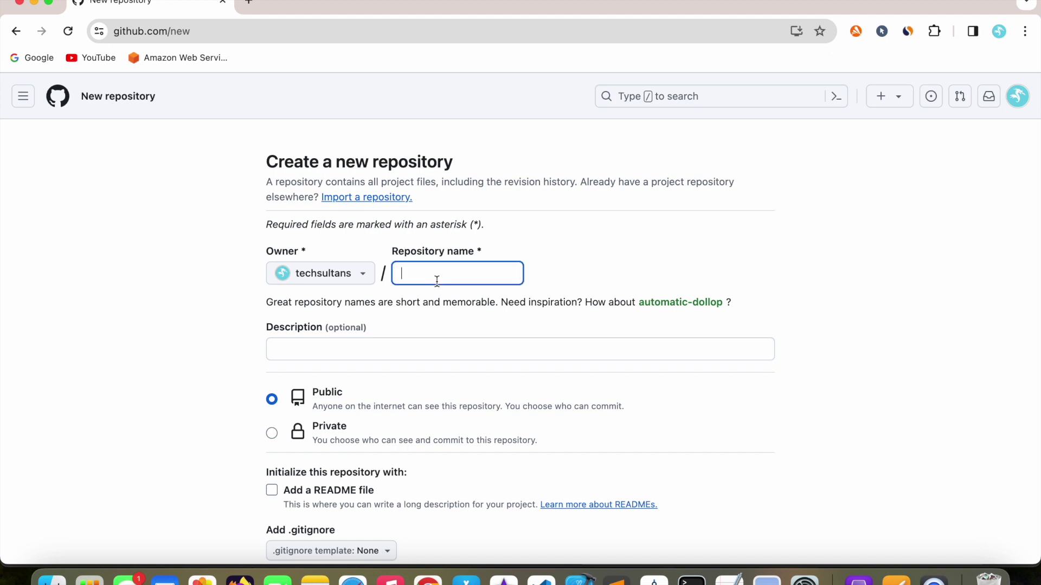
text(demo)
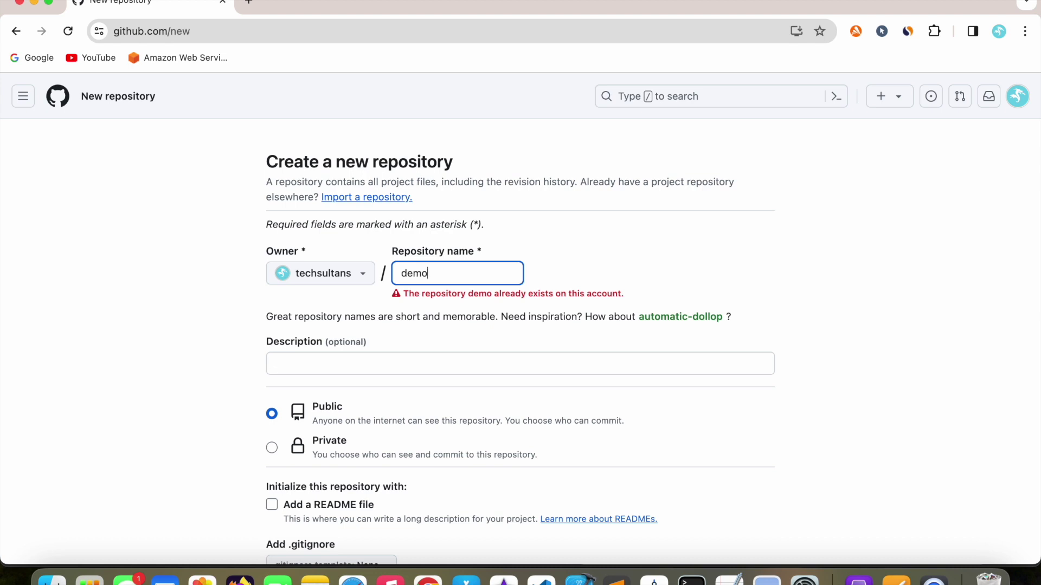
text(-)
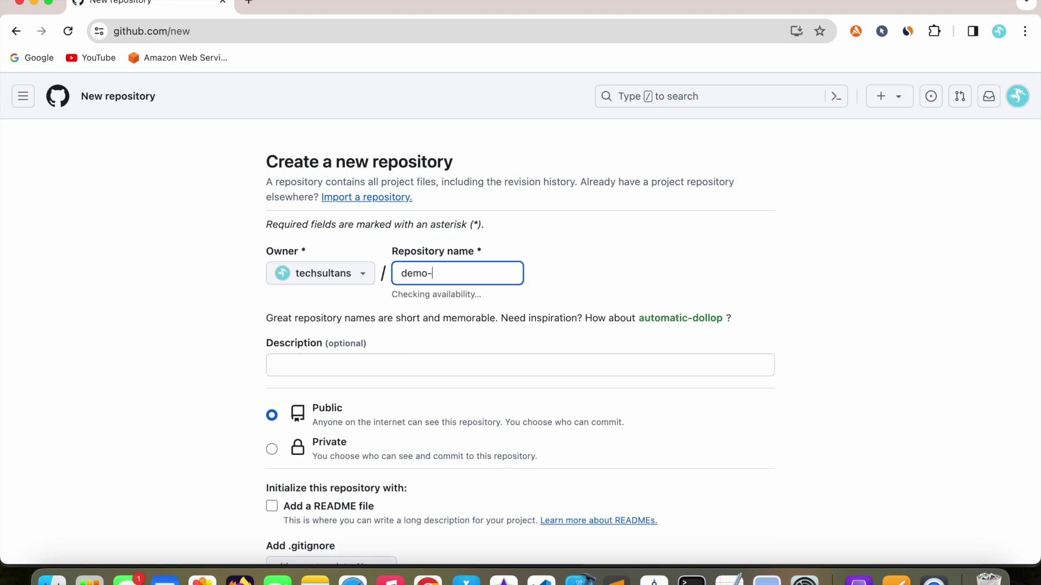
text(pro)
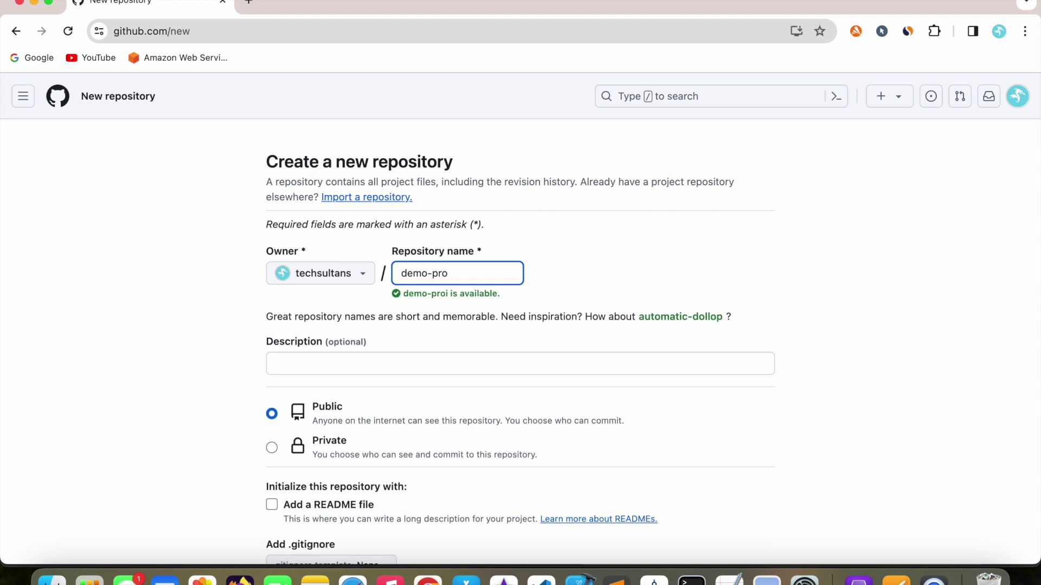
text(jject)
click(666, 284)
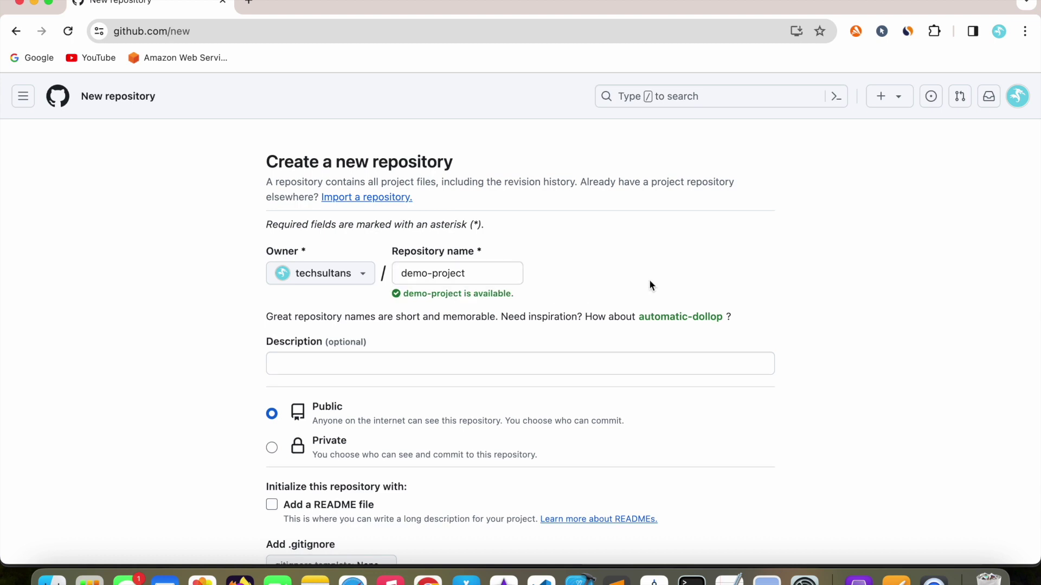
Step: Accept the suggested description 'This Demo project' and insert 'My Demo' before 'project'
click(368, 364)
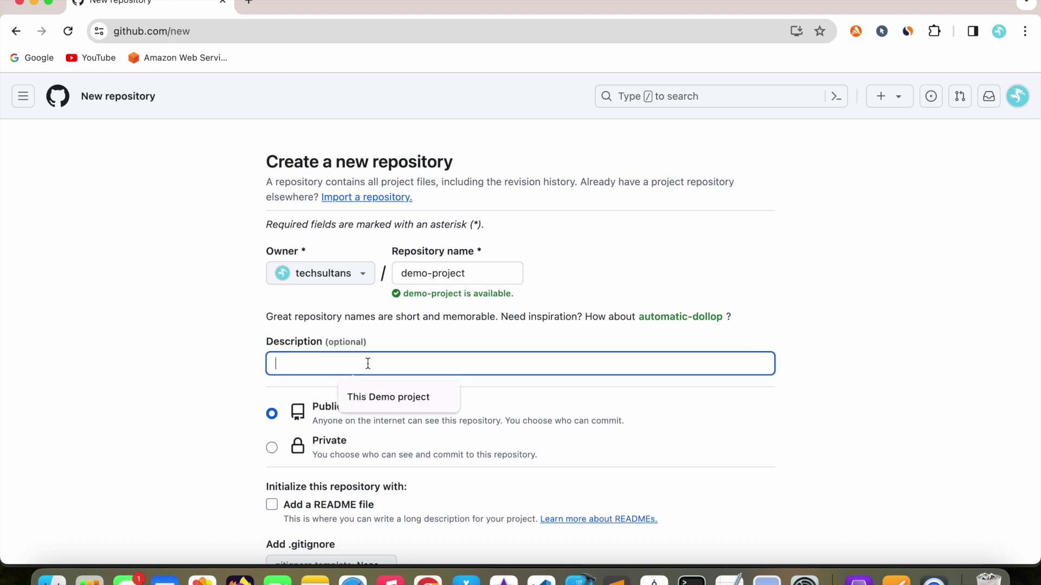
click(386, 393)
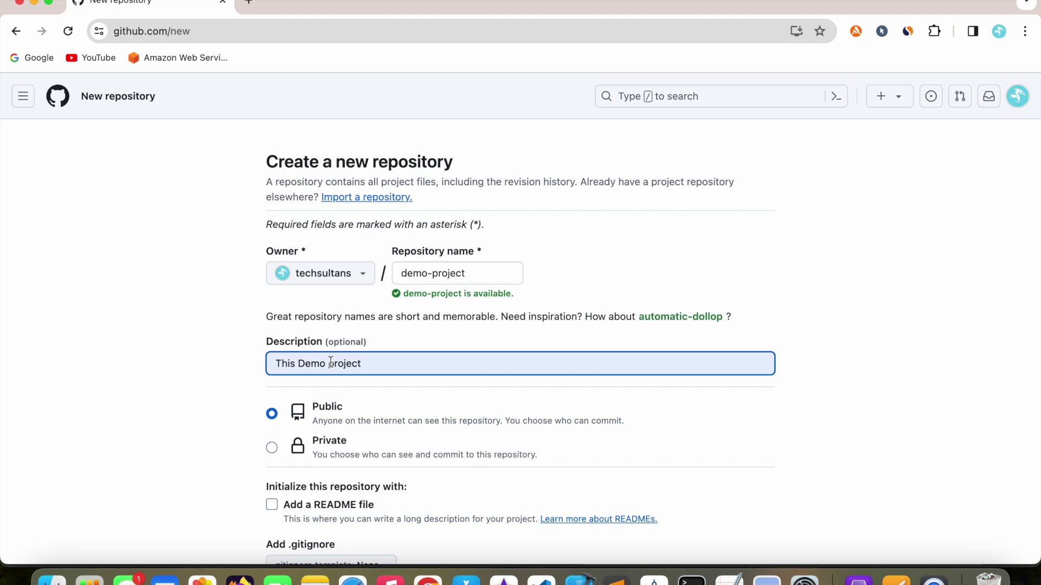
click(331, 363)
text(My )
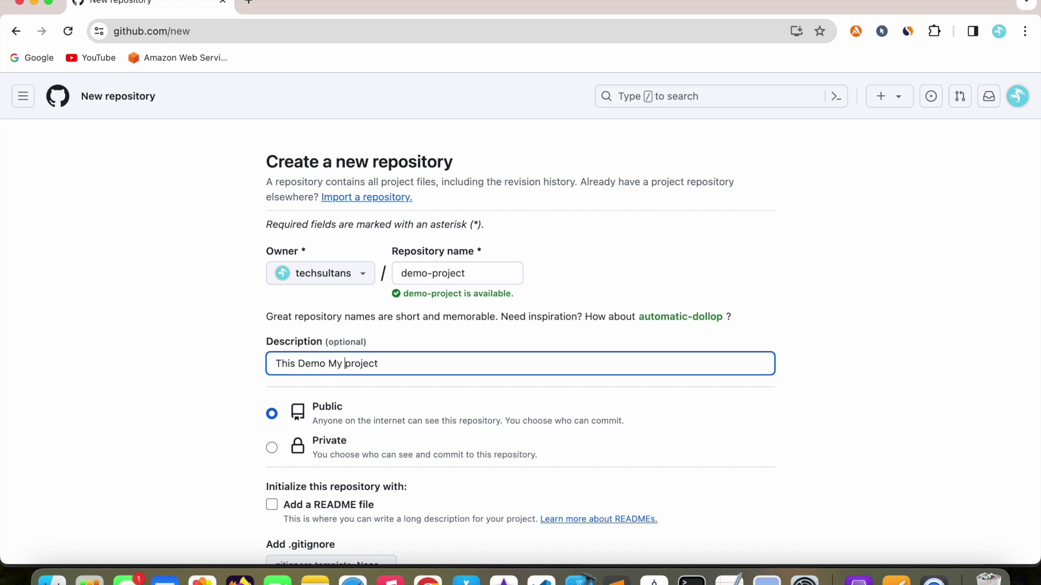
text(Demo)
Step: Make demo-project private with a README, leave .gitignore as none, and create it
click(272, 449)
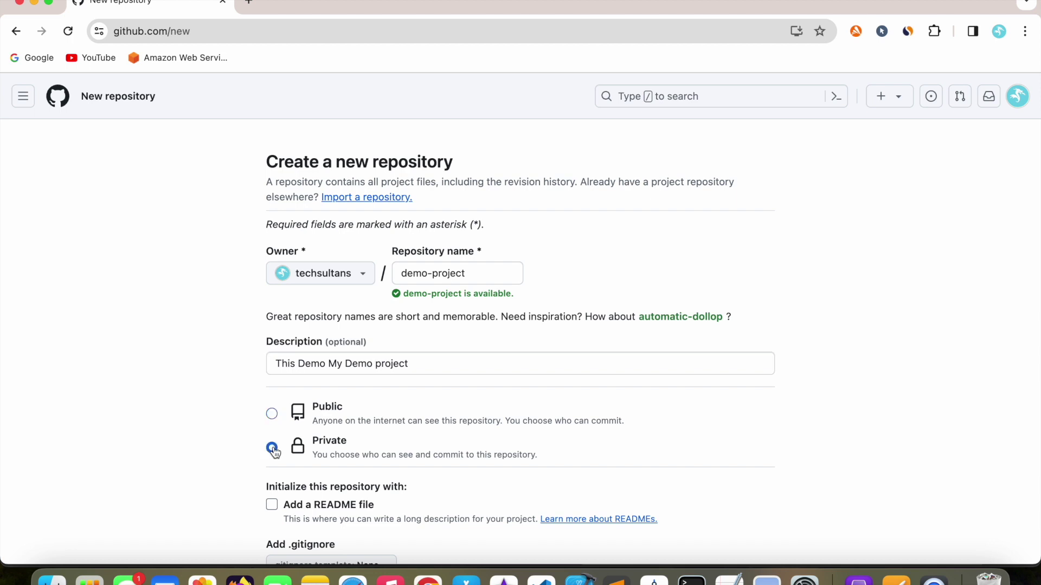
scroll(275, 453, down, 5)
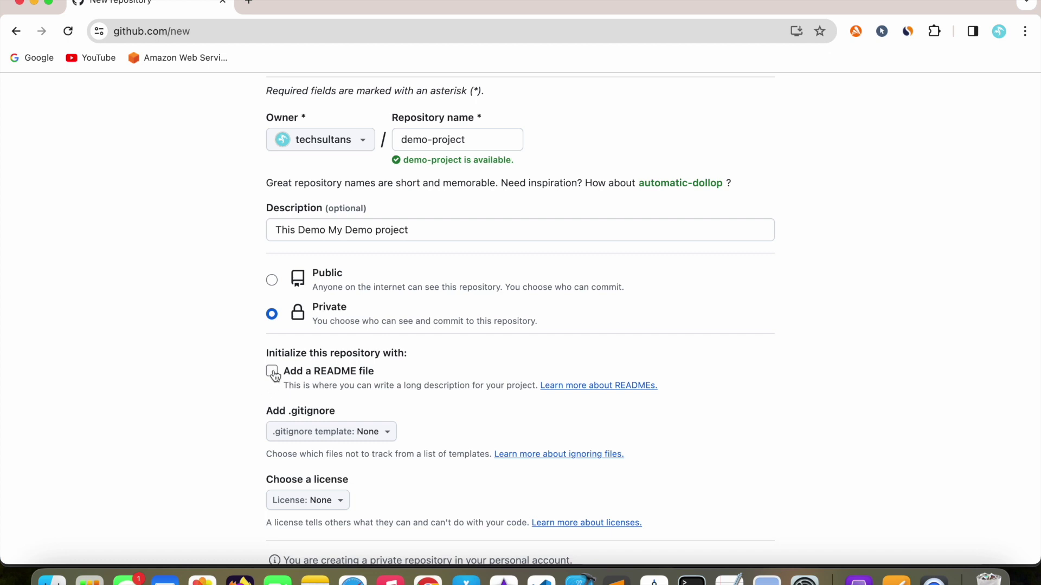
click(273, 374)
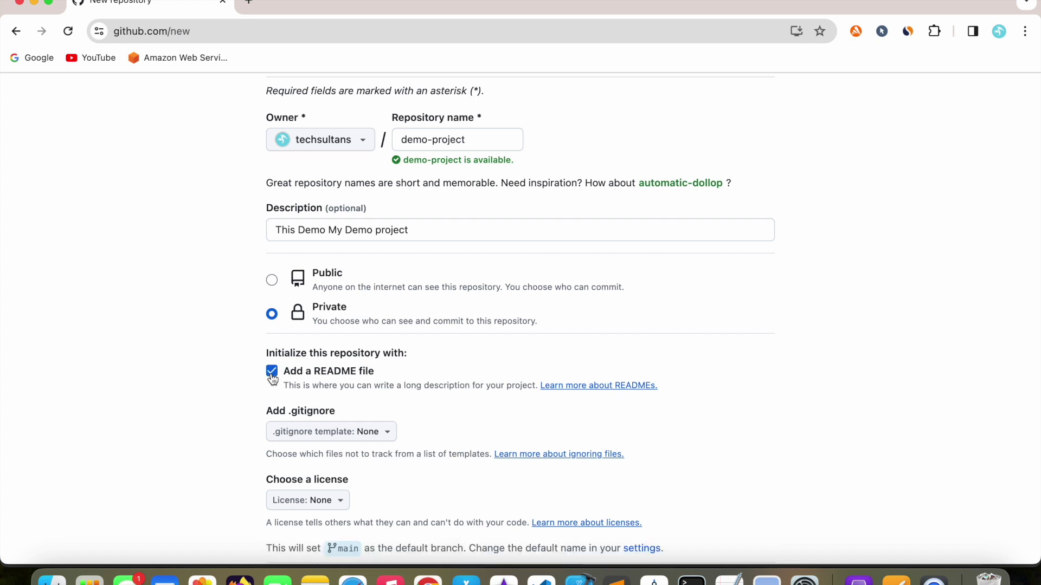
scroll(229, 434, down, 3)
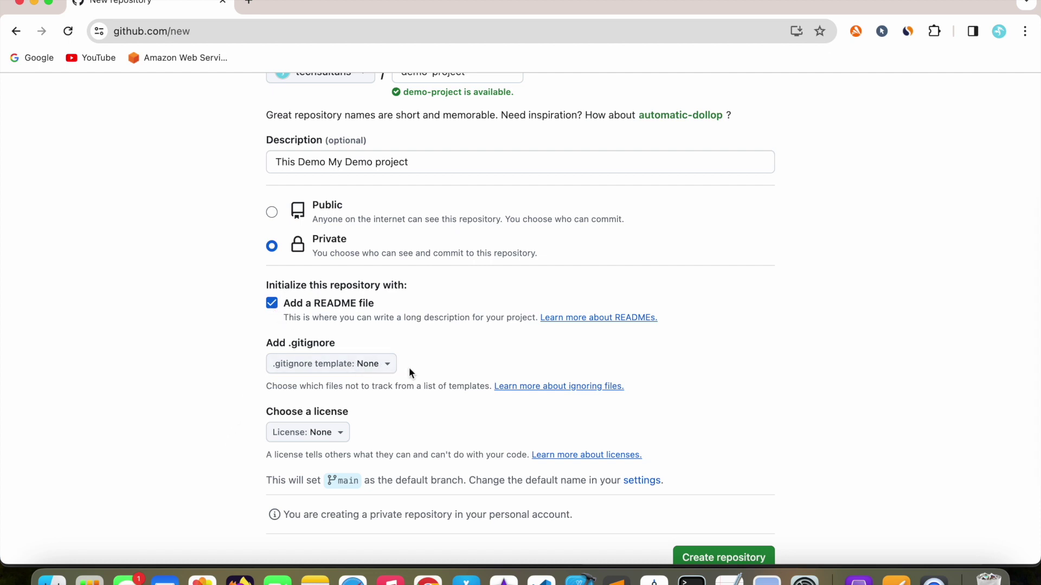
click(375, 373)
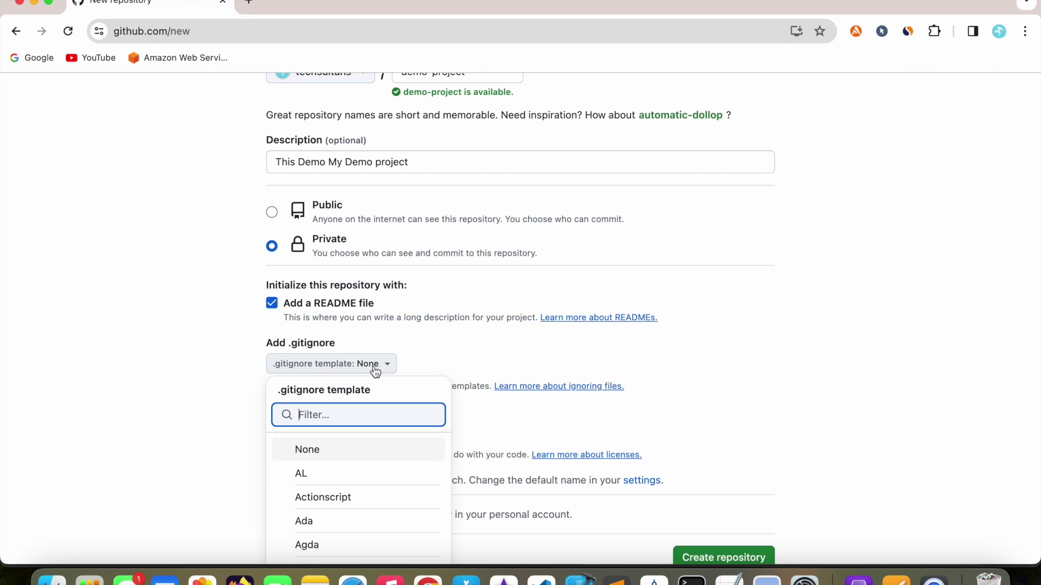
click(375, 372)
scroll(427, 363, down, 5)
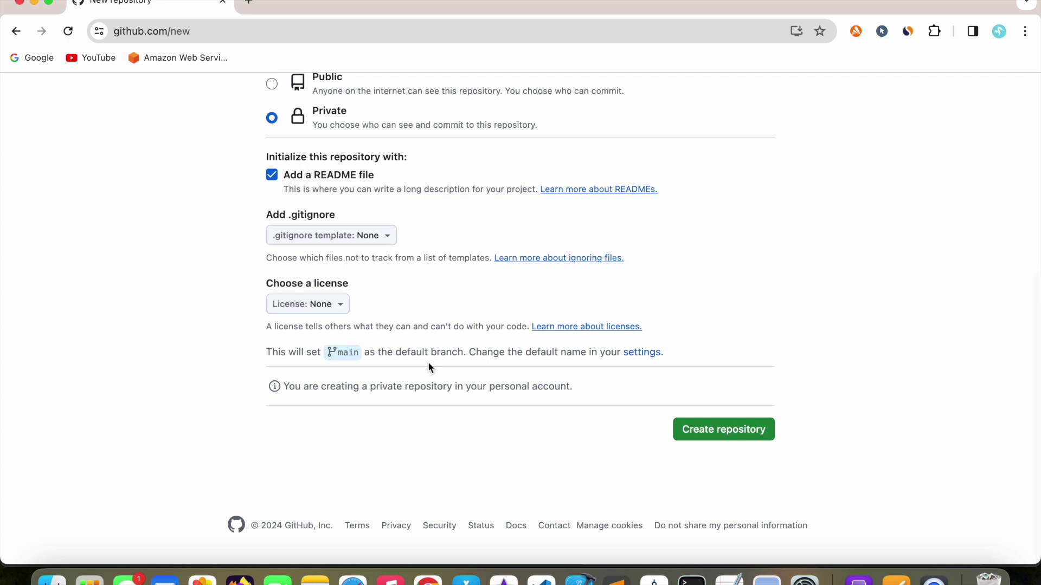
scroll(429, 364, up, 2)
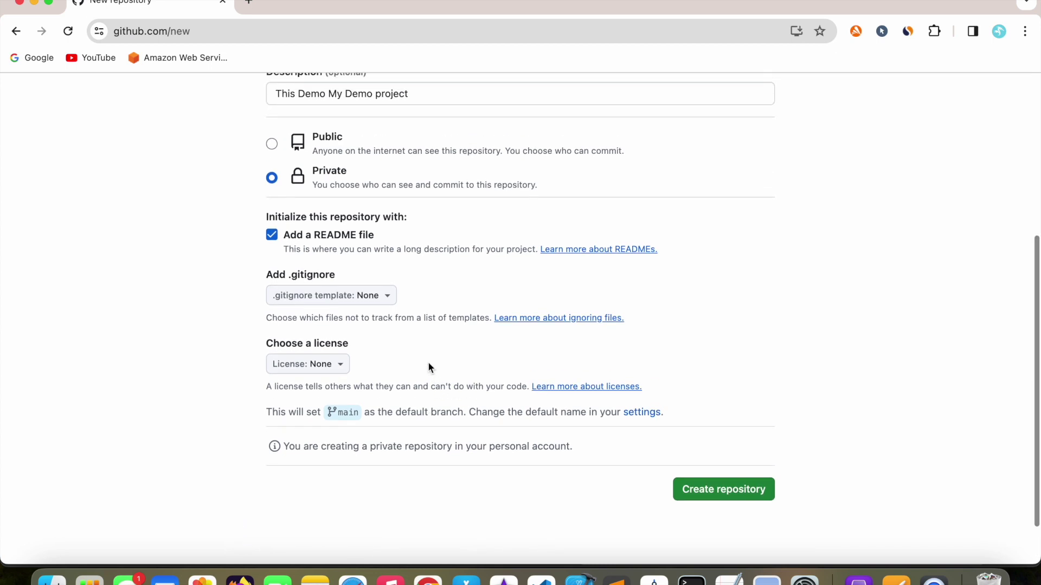
click(740, 497)
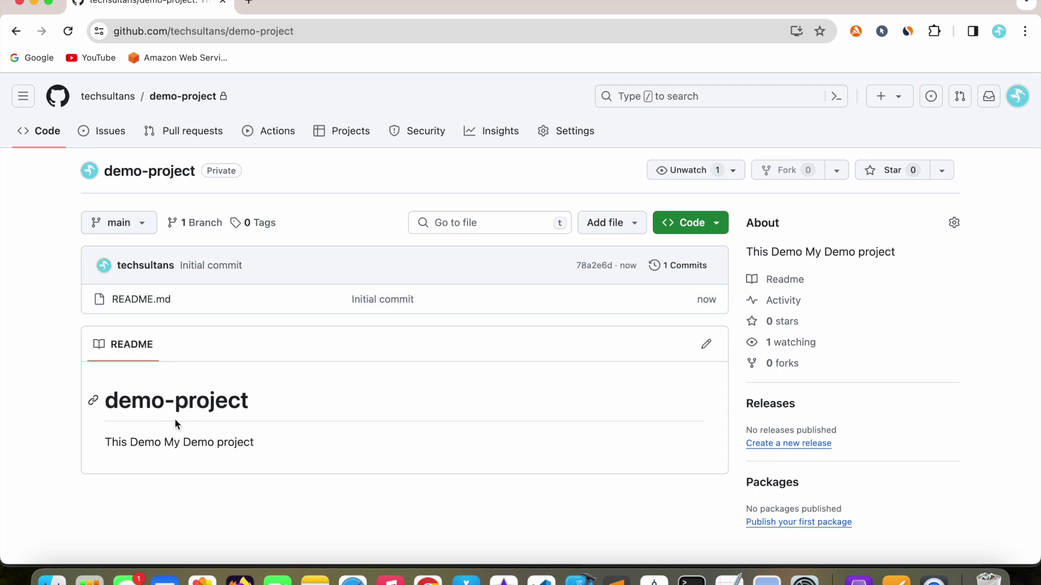
Step: Review the new demo-project page with its README, then select its full URL in the address bar
scroll(248, 460, down, 3)
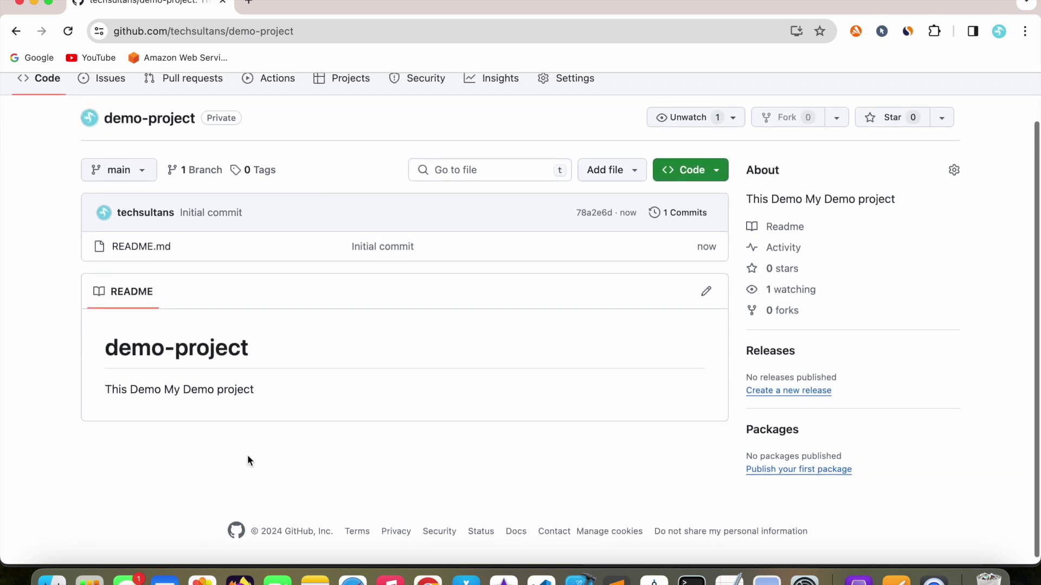
scroll(248, 460, up, 1)
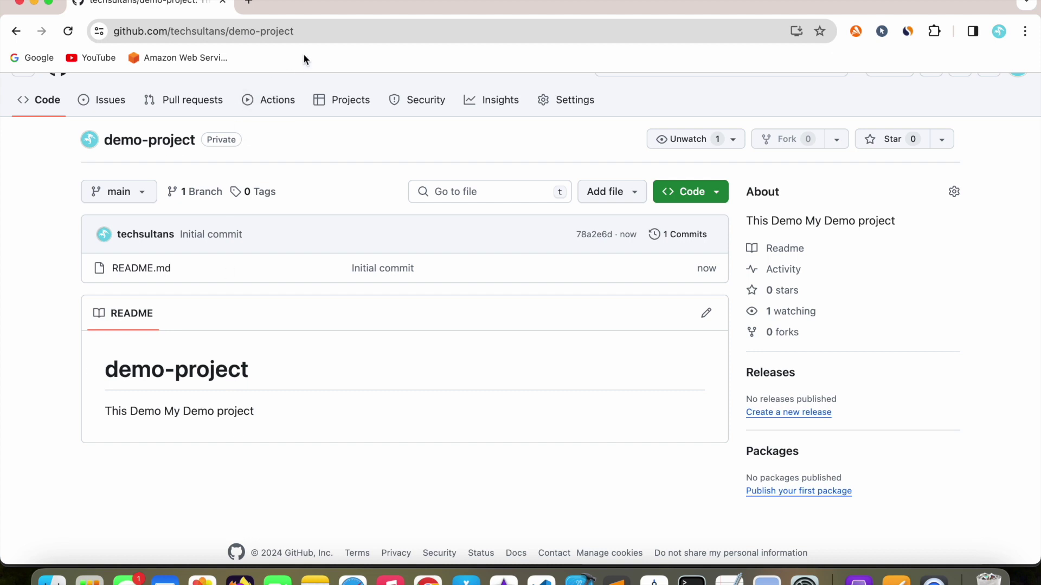
double_click(336, 35)
triple_click(336, 34)
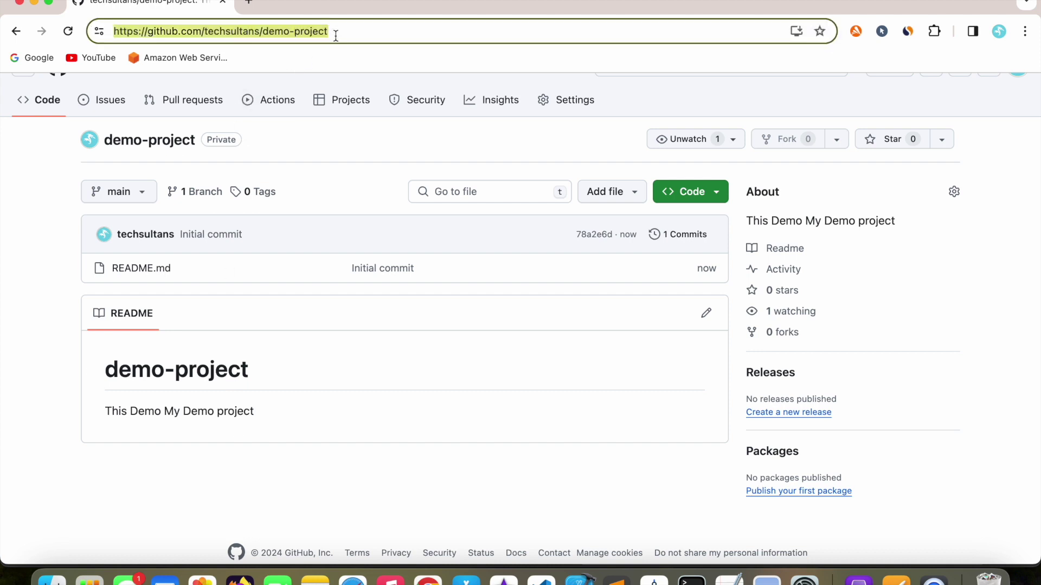
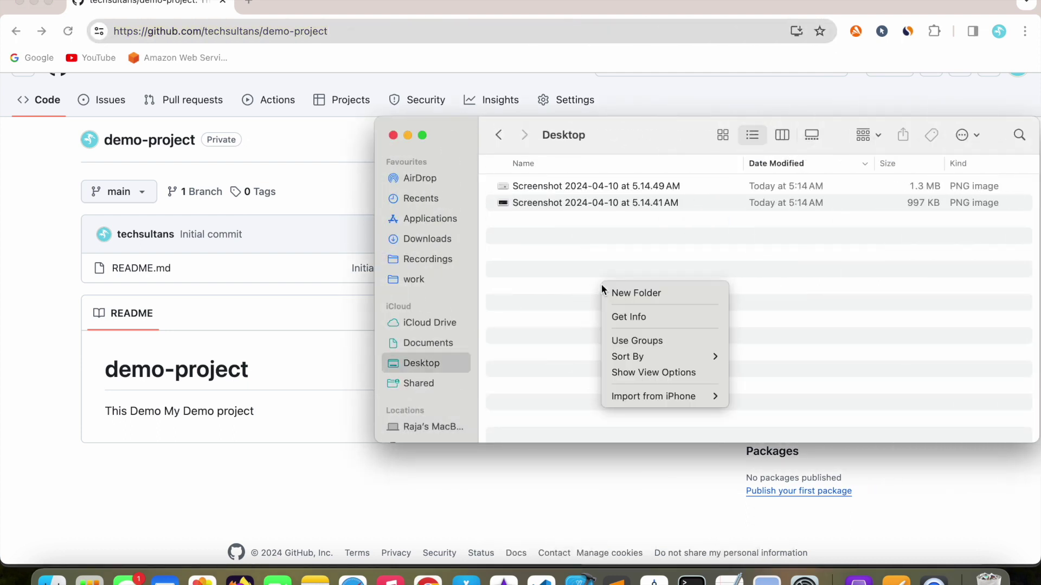
Step: Create a Desktop folder named demo-project, then launch Visual Studio Code
click(642, 295)
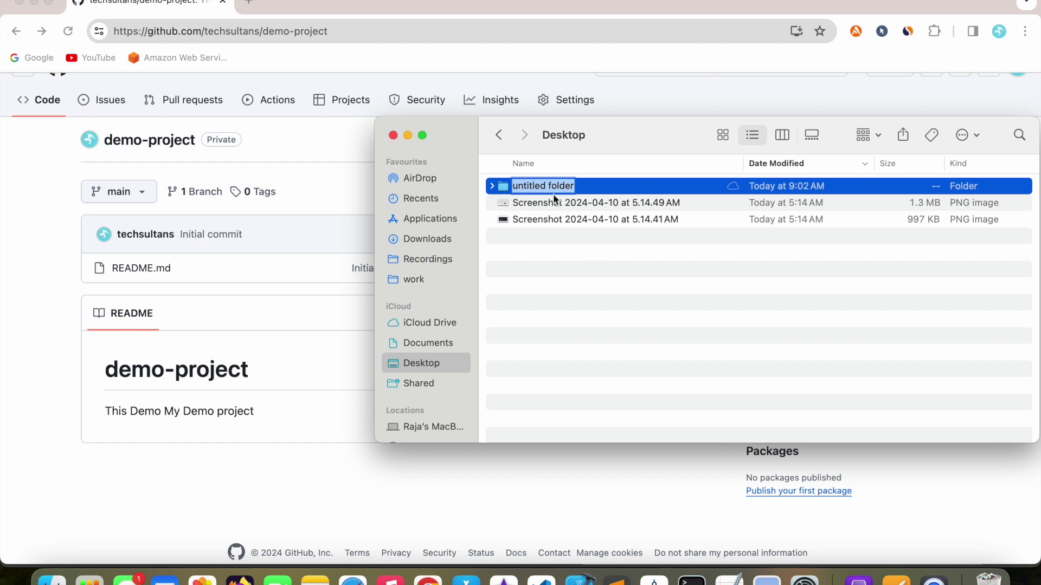
text(demo-project)
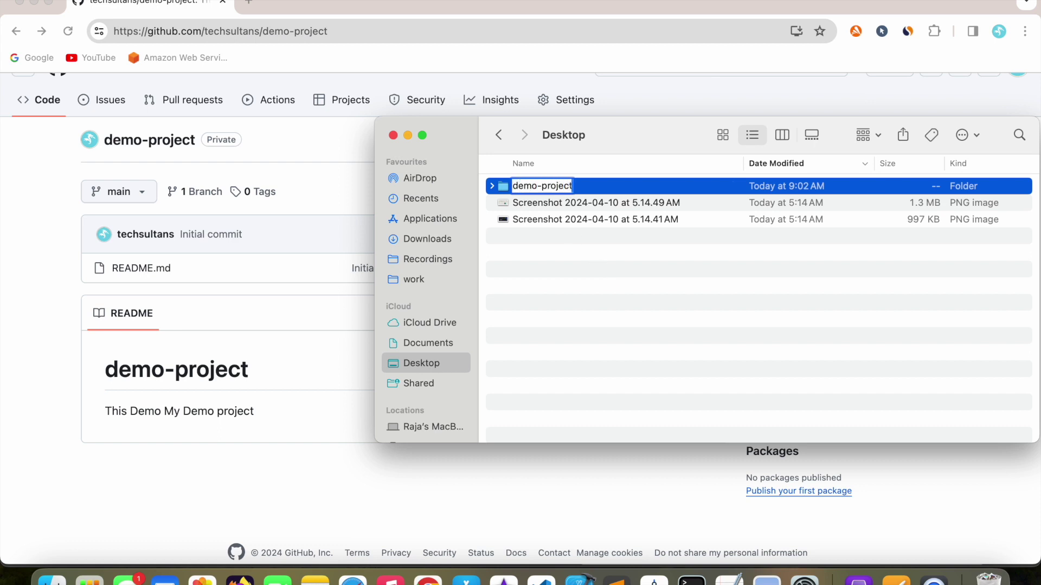
key(Return)
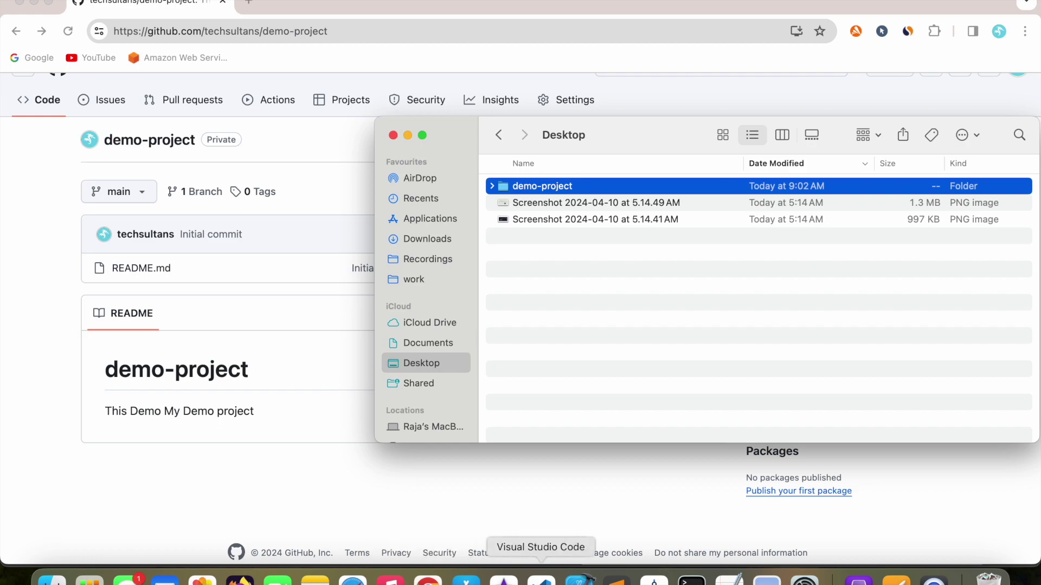
click(541, 580)
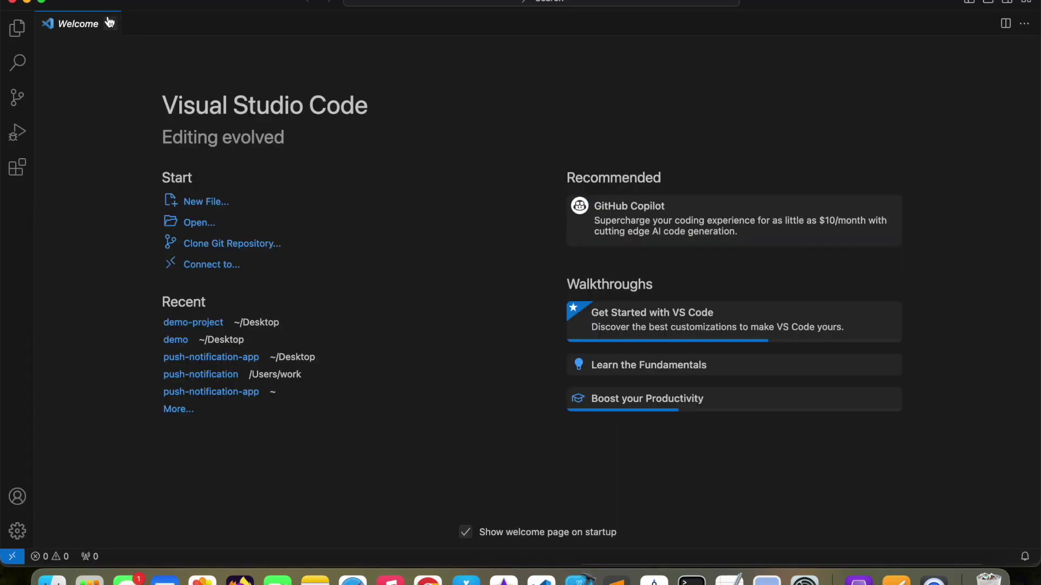
Step: Close the Welcome tab and open the demo-project folder in VS Code by dragging it from Finder
click(110, 23)
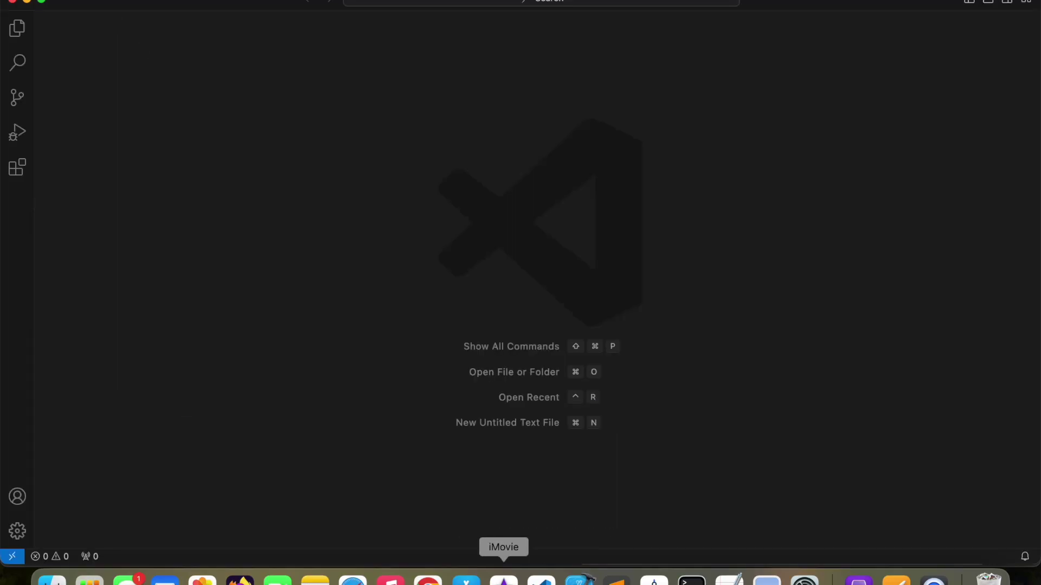
click(53, 579)
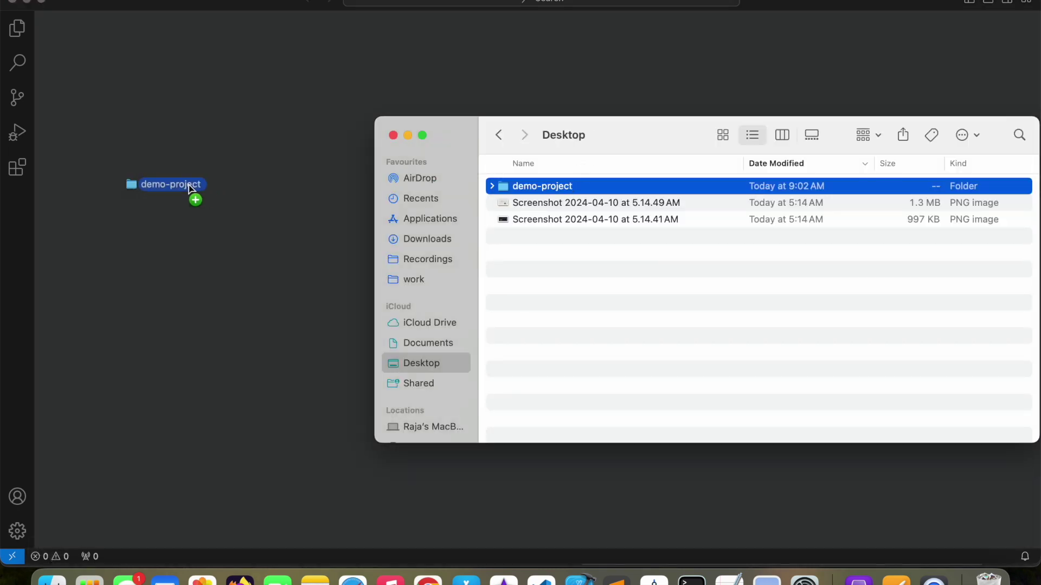
drag(571, 187, 174, 185)
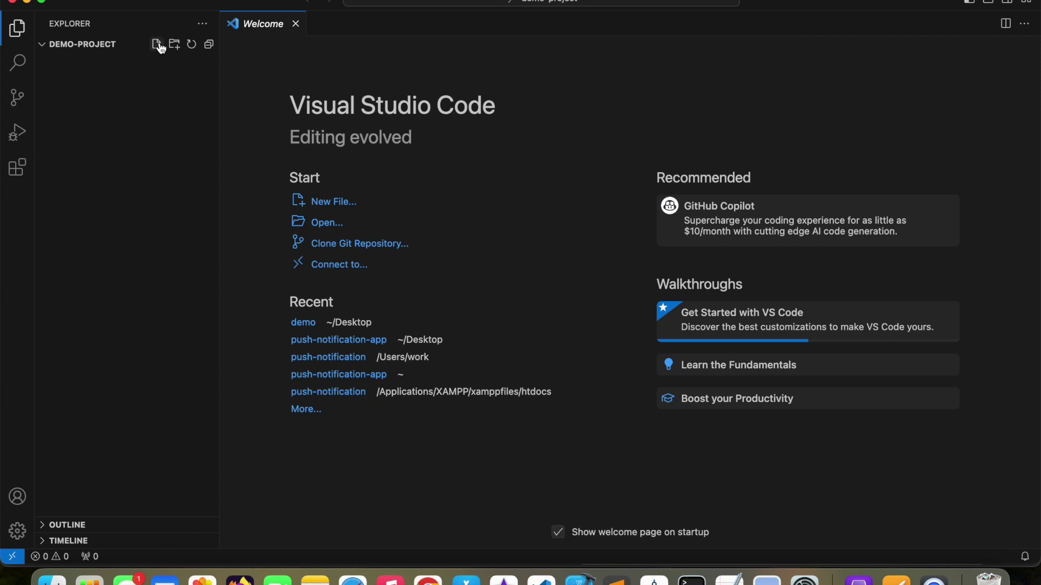
Step: Begin a new file entry in the demo-project explorer
click(157, 44)
key(Escape)
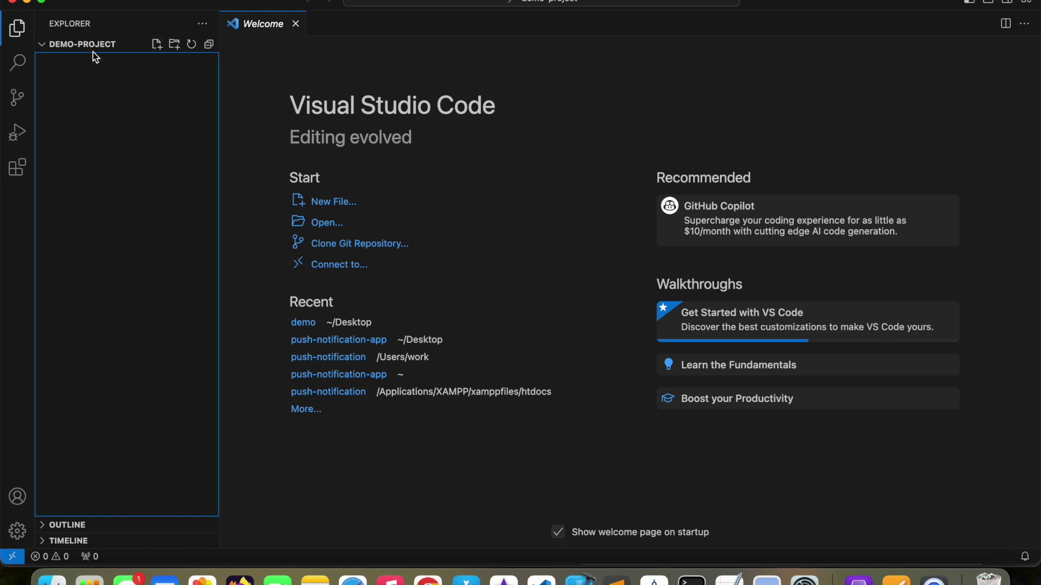
click(157, 44)
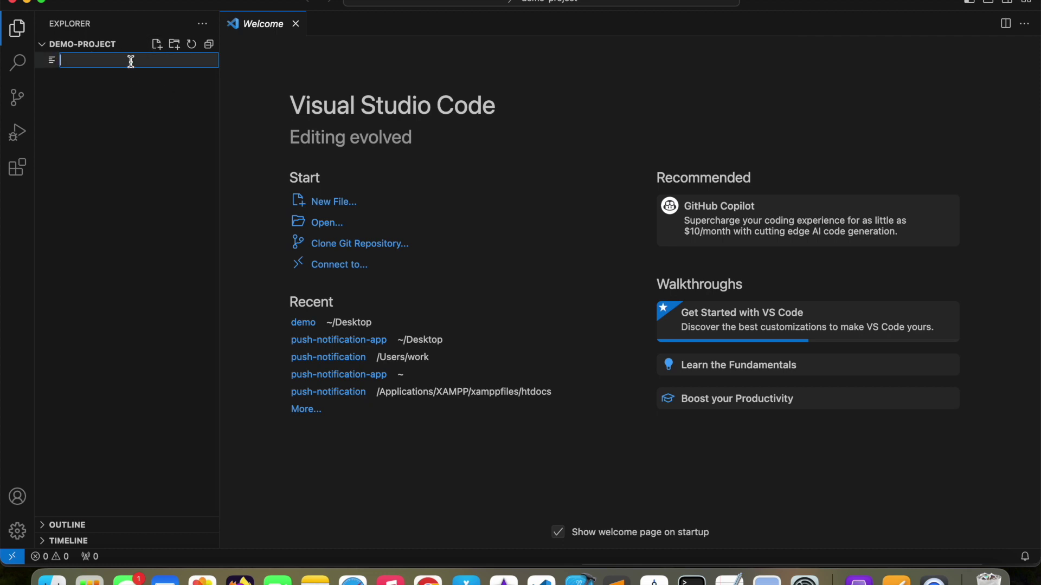
Step: Create index.html with an HTML5 boilerplate titled 'This my demo project'
text(index.html)
key(Return)
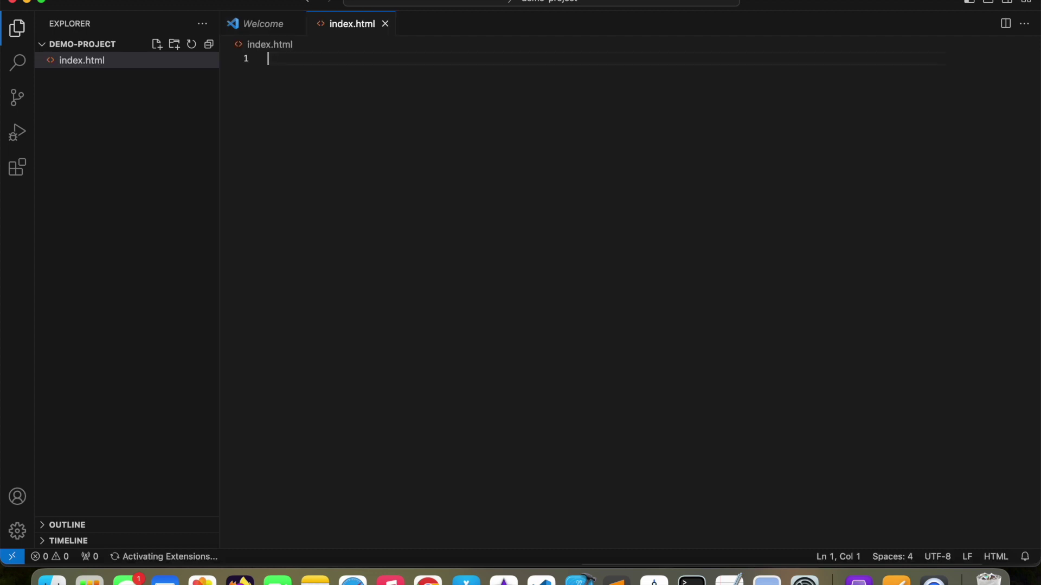
key(space)
key(BackSpace)
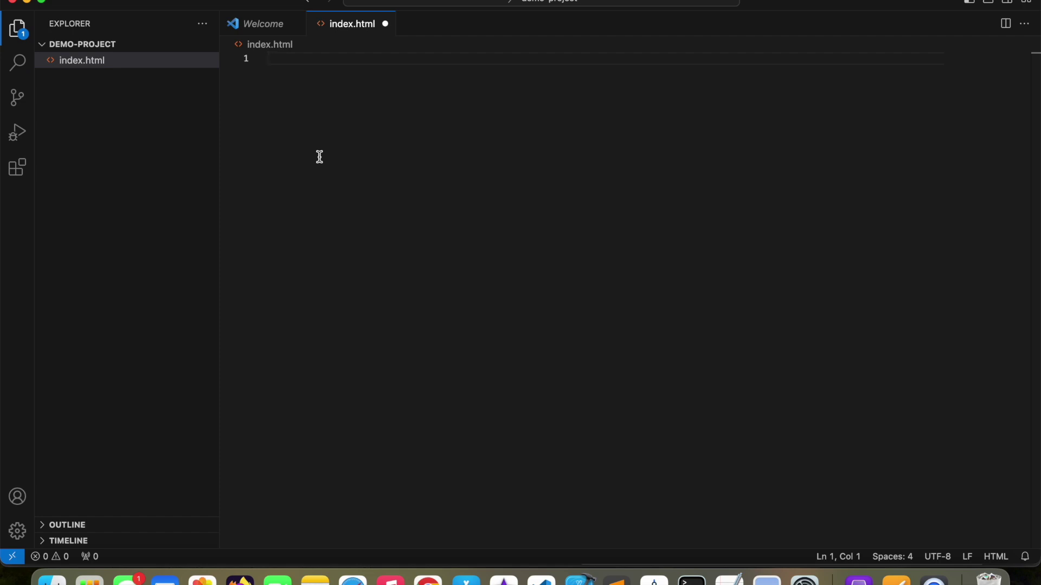
text(!)
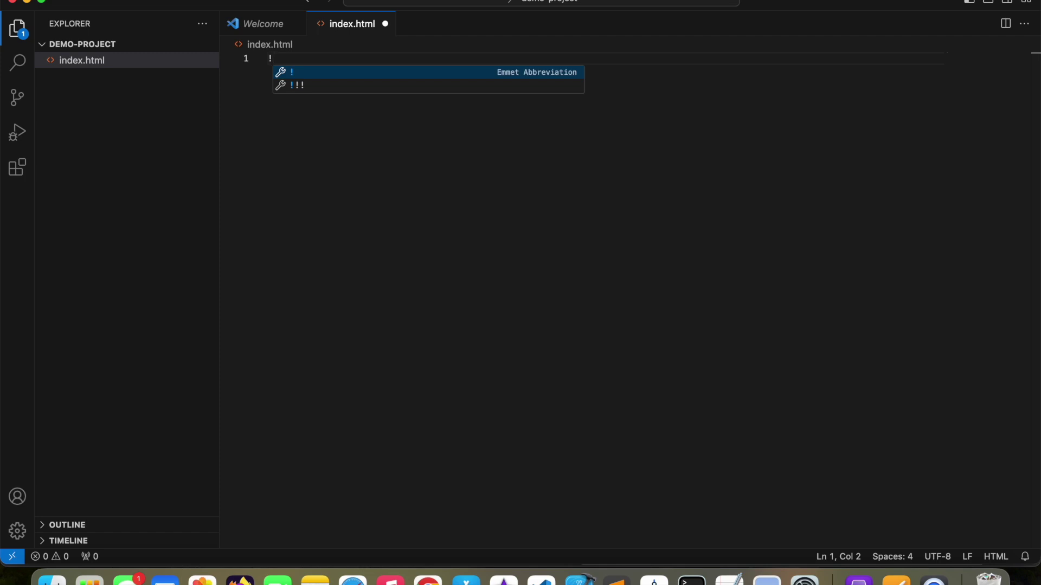
key(Return)
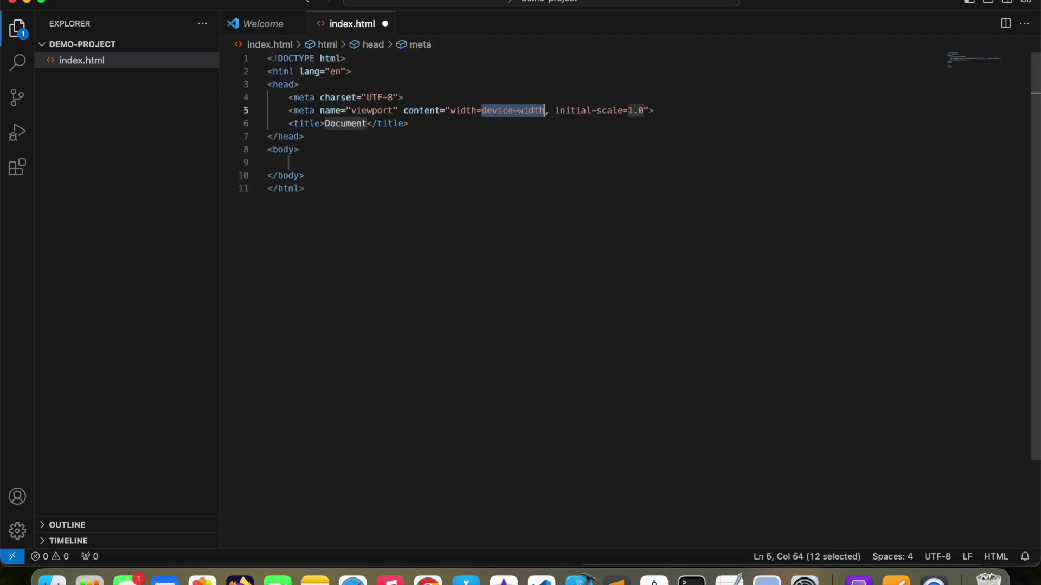
double_click(346, 124)
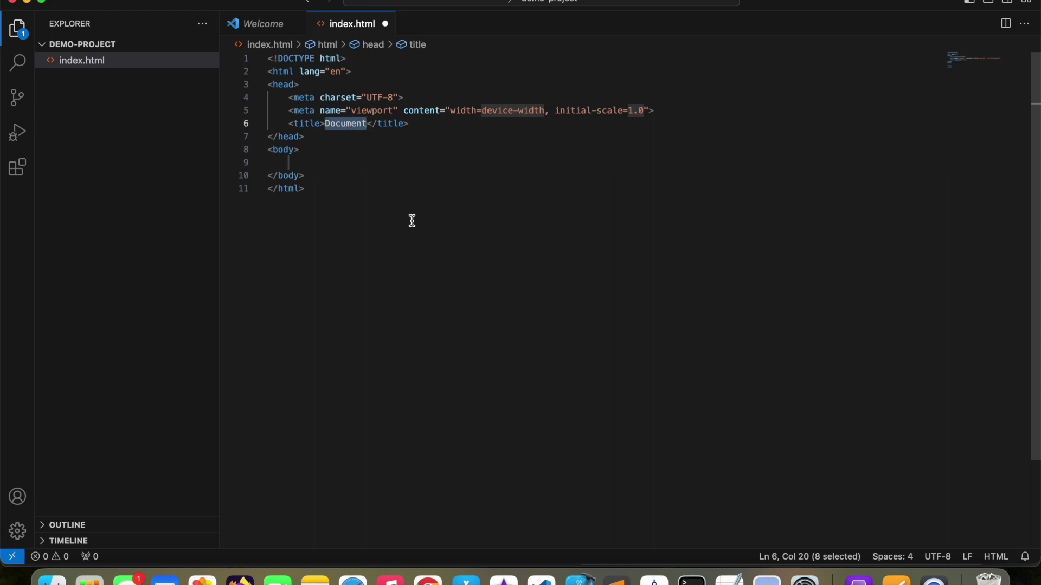
text(This my )
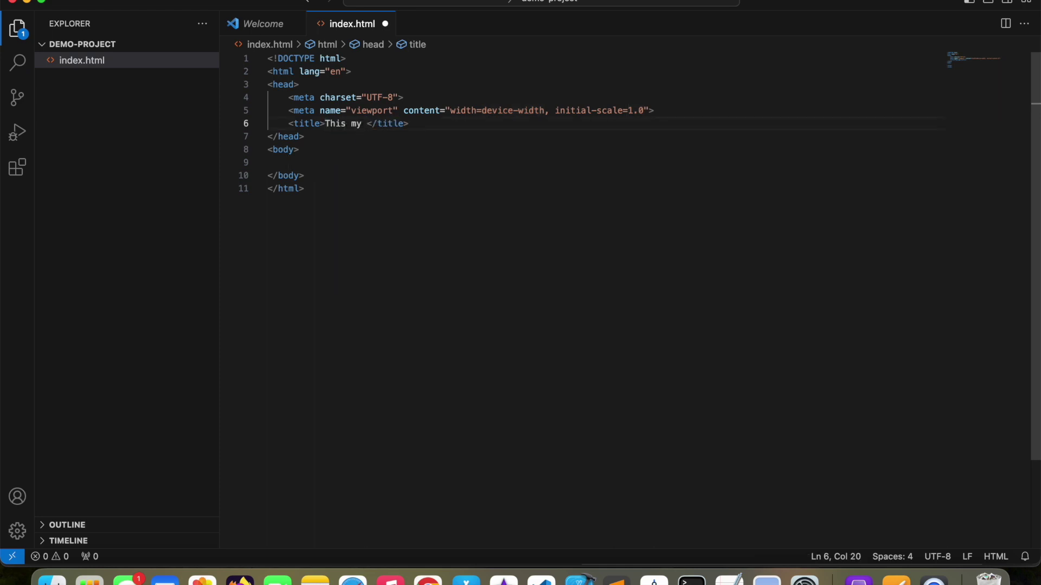
text(demo project)
Step: Add an h1 in the body containing the title text 'This my demo project'
click(405, 162)
text(<>)
key(shift+Left)
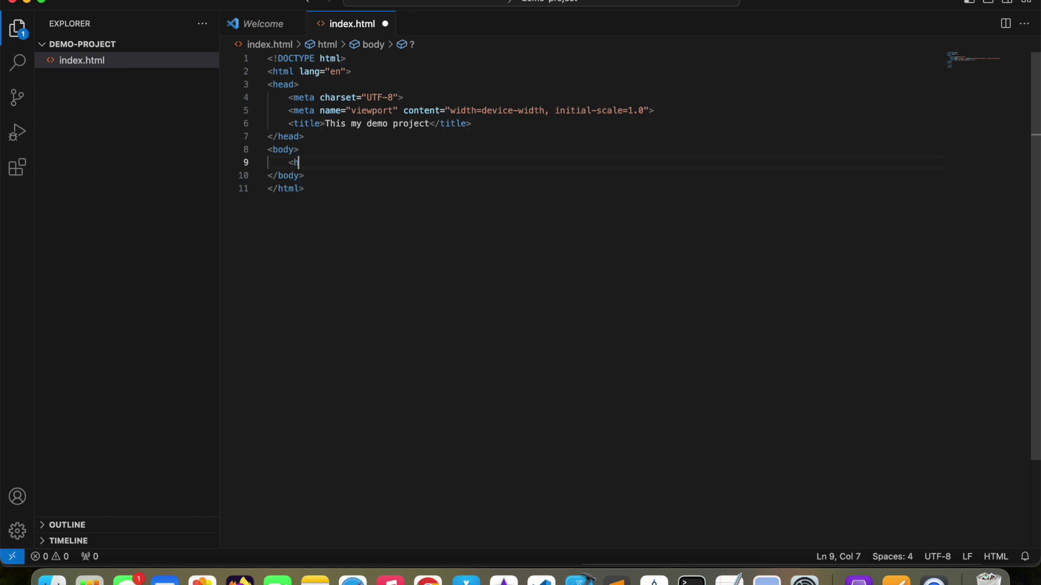
text(h1)
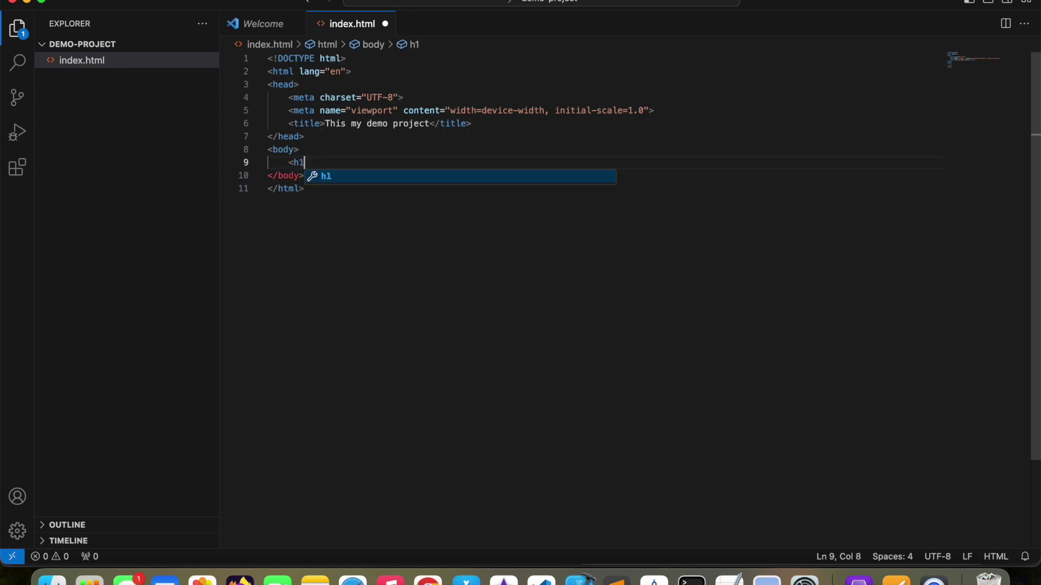
text(></h1>)
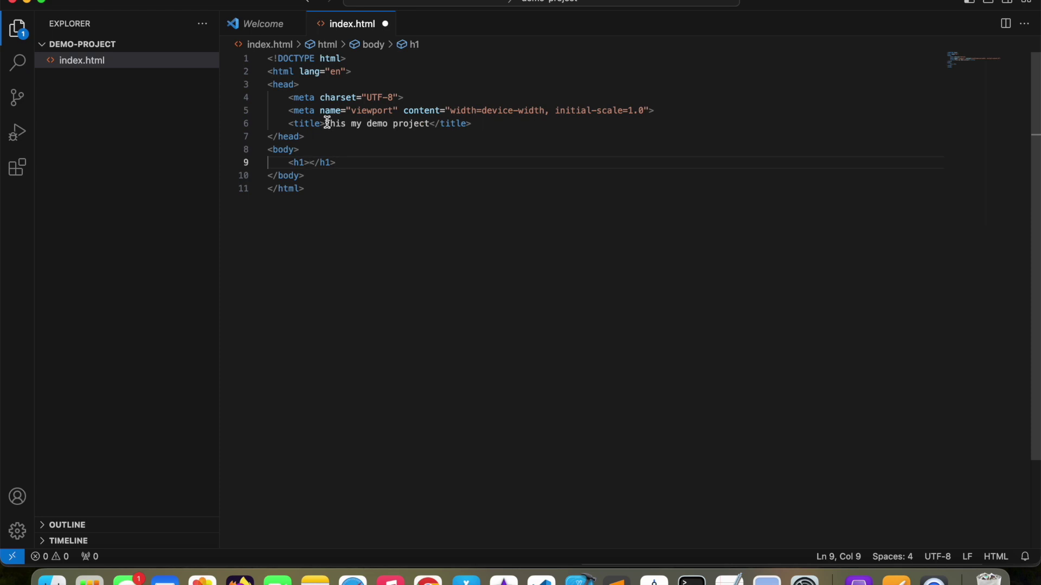
drag(326, 124, 430, 123)
key(super+c)
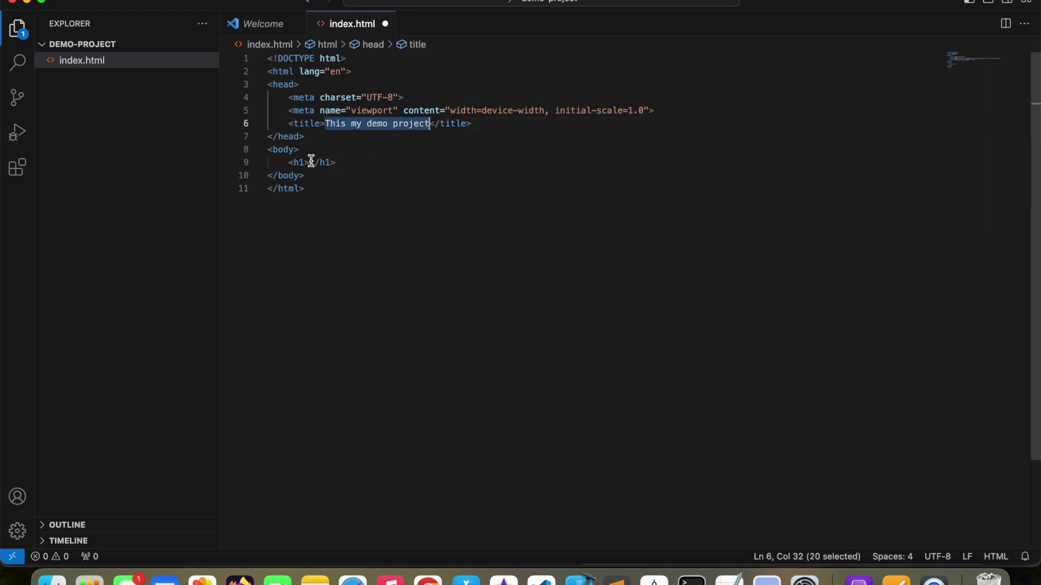
click(312, 162)
key(super+v)
Step: Save index.html and open a new terminal in the project folder
key(super+s)
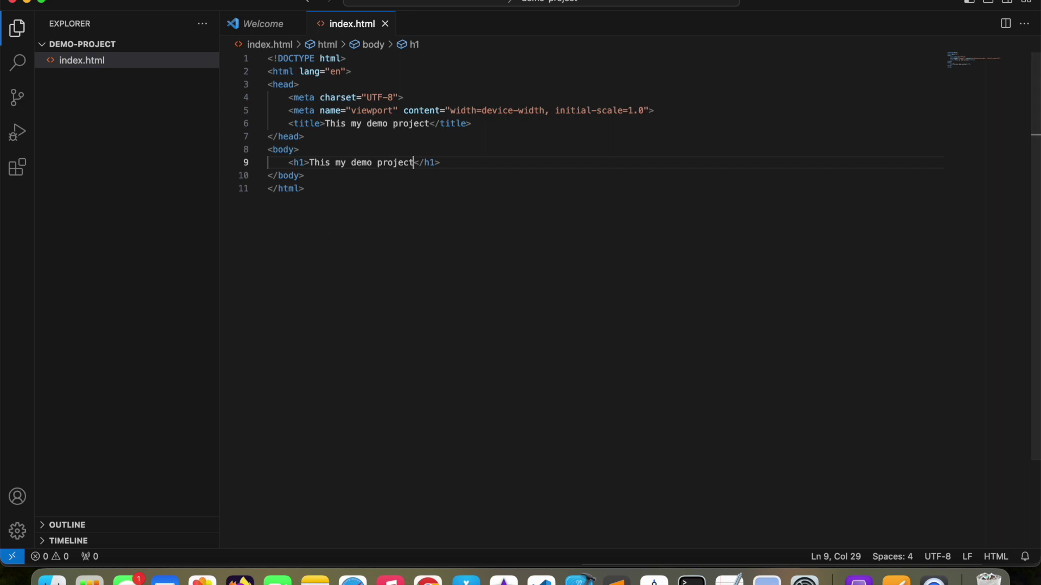
click(351, 1)
click(344, 6)
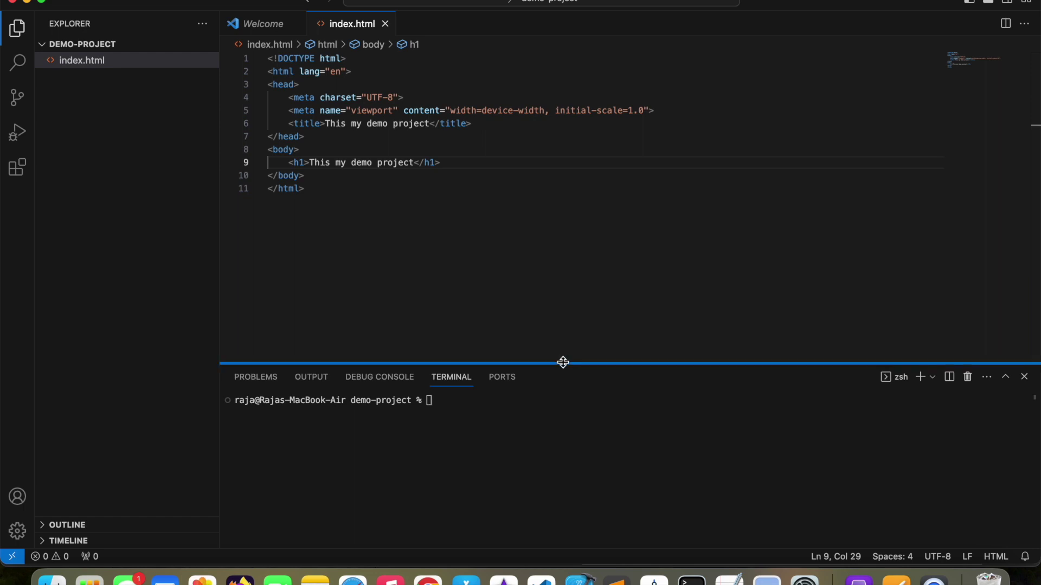
Step: Enlarge the terminal and run git init to make demo-project a repository on master
drag(563, 363, 563, 255)
text(git in)
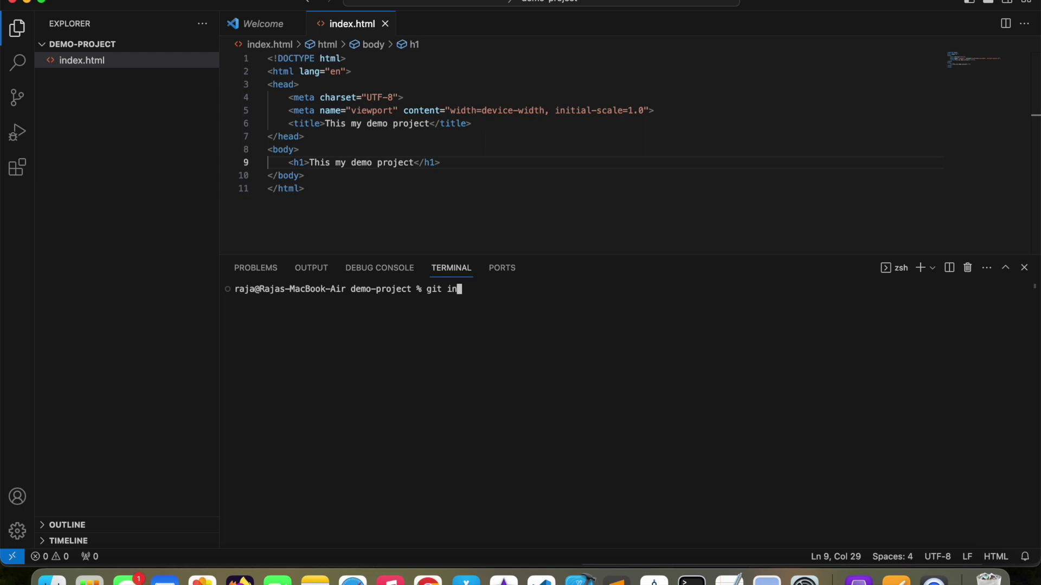
text(it)
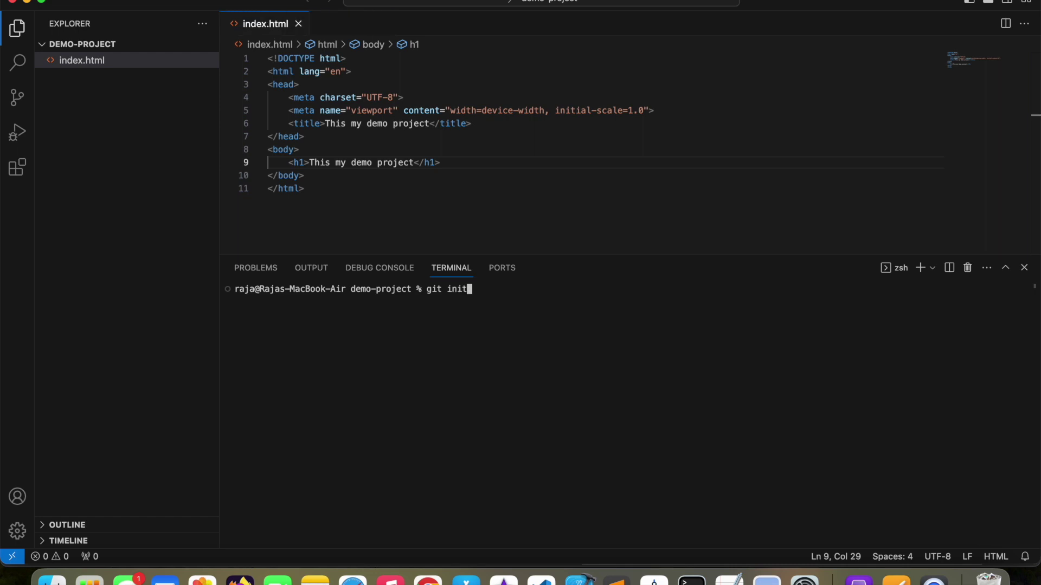
key(Return)
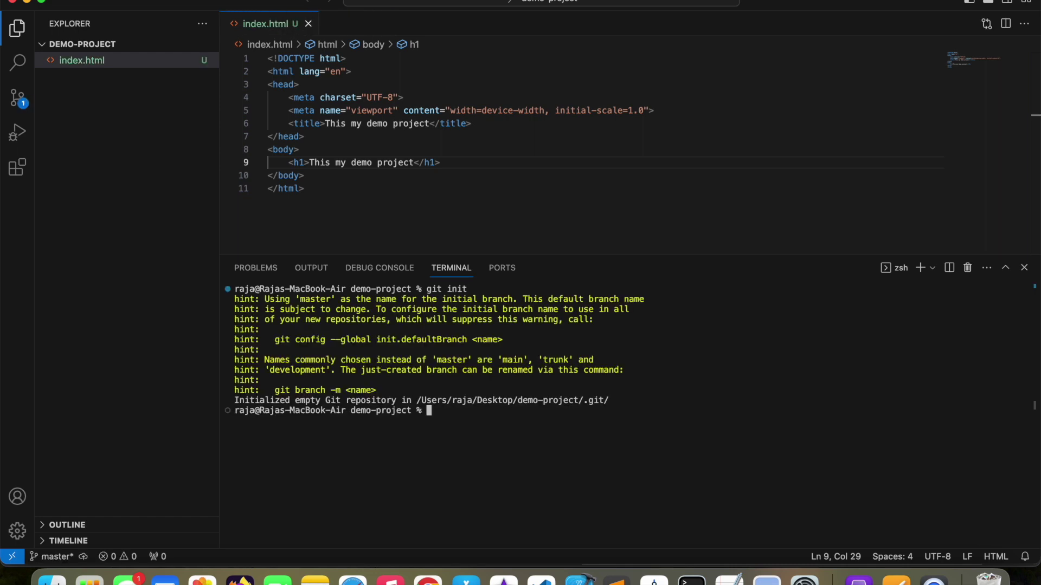
mouse_move(204, 62)
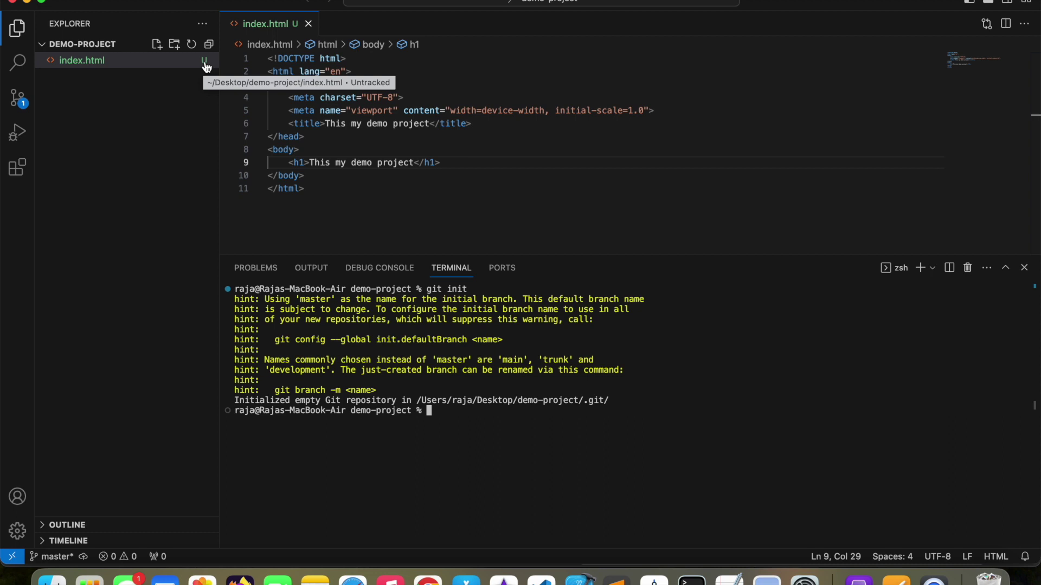
click(53, 580)
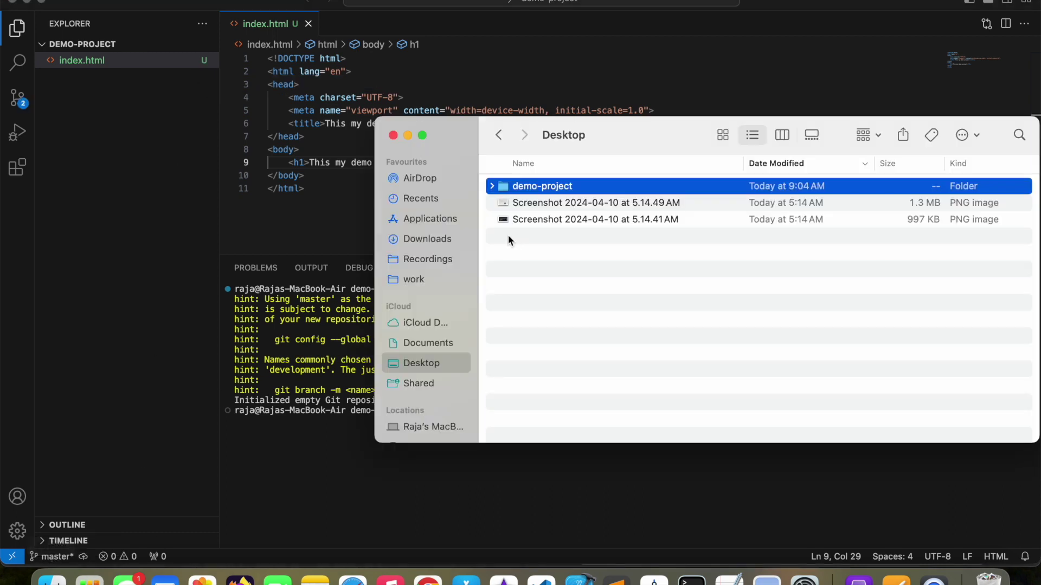
double_click(539, 188)
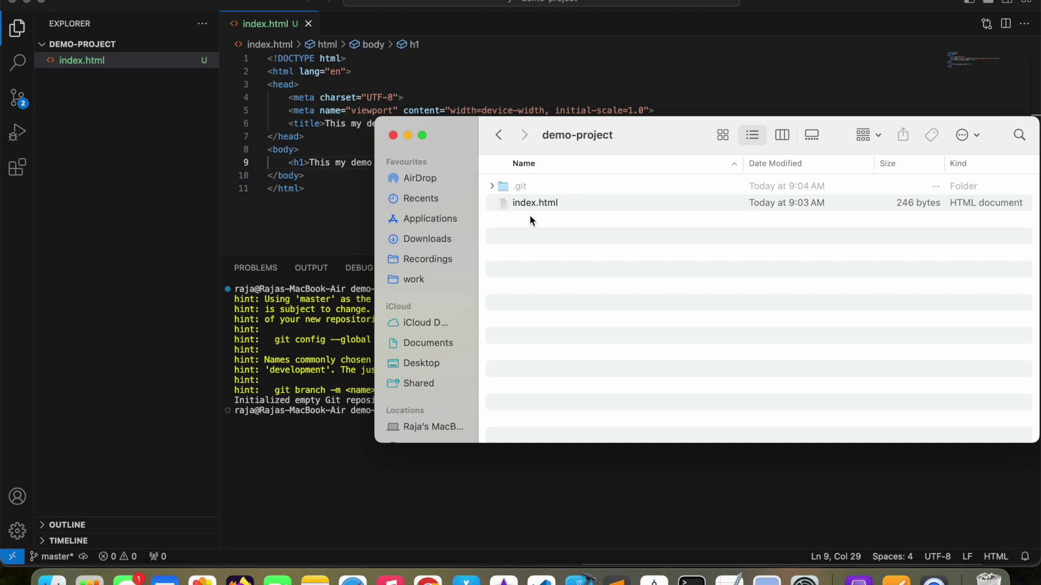
click(301, 415)
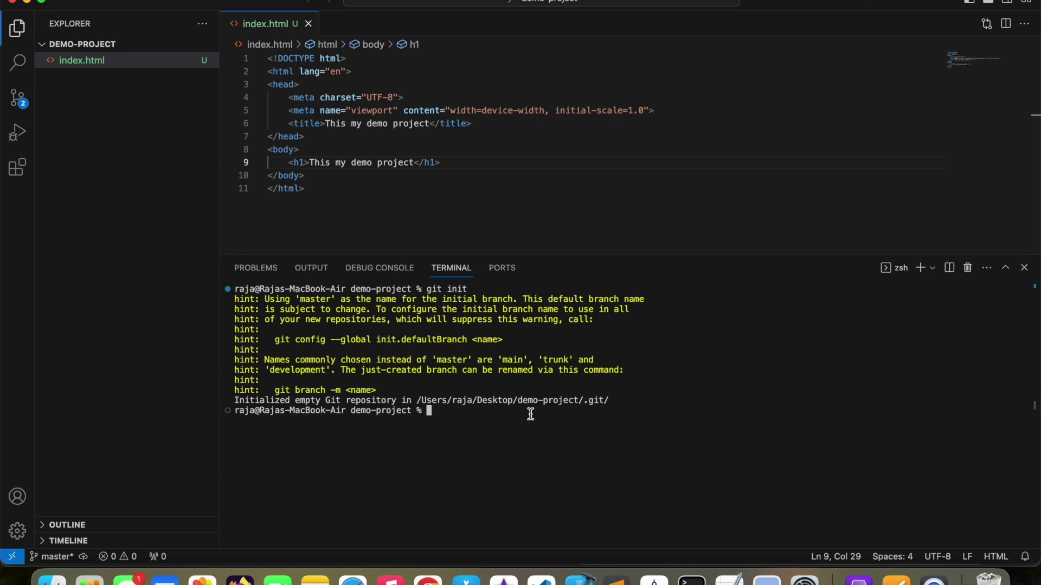
Step: Stage index.html by running git add . in the terminal
text(gi)
text(t )
text(add .)
key(Return)
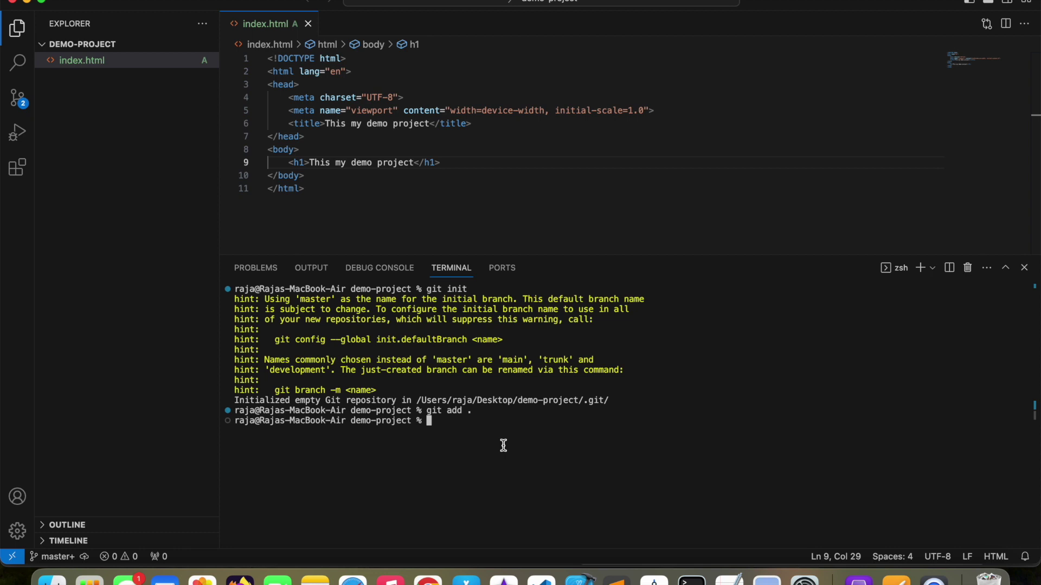
Step: Commit with the message "This is my first commit" and bring up the GitHub demo-project page
text(git commiy)
key(BackSpace)
text(t -m ")
text(This is my )
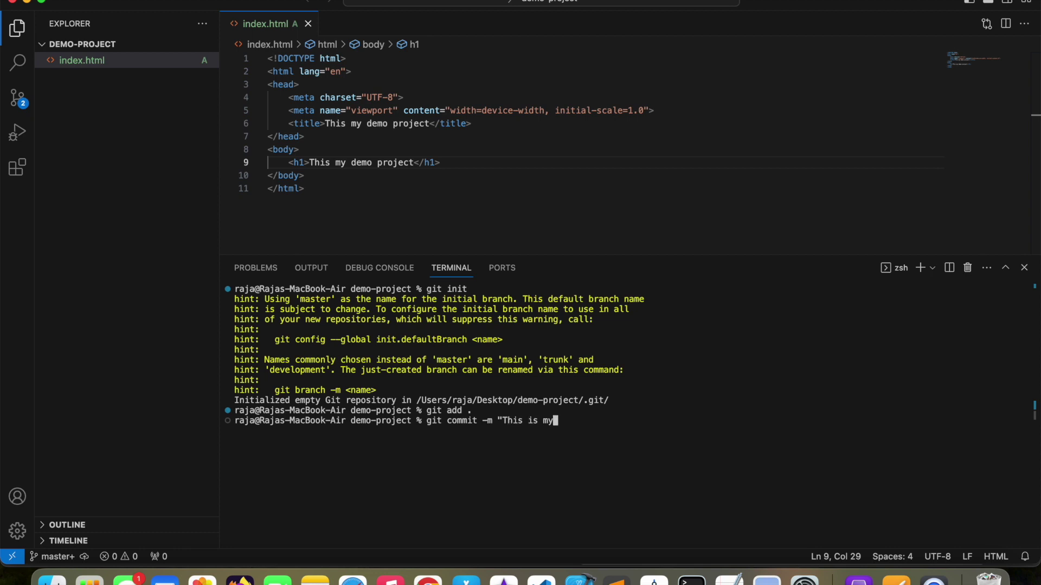
text(first commi)
text(t")
key(Return)
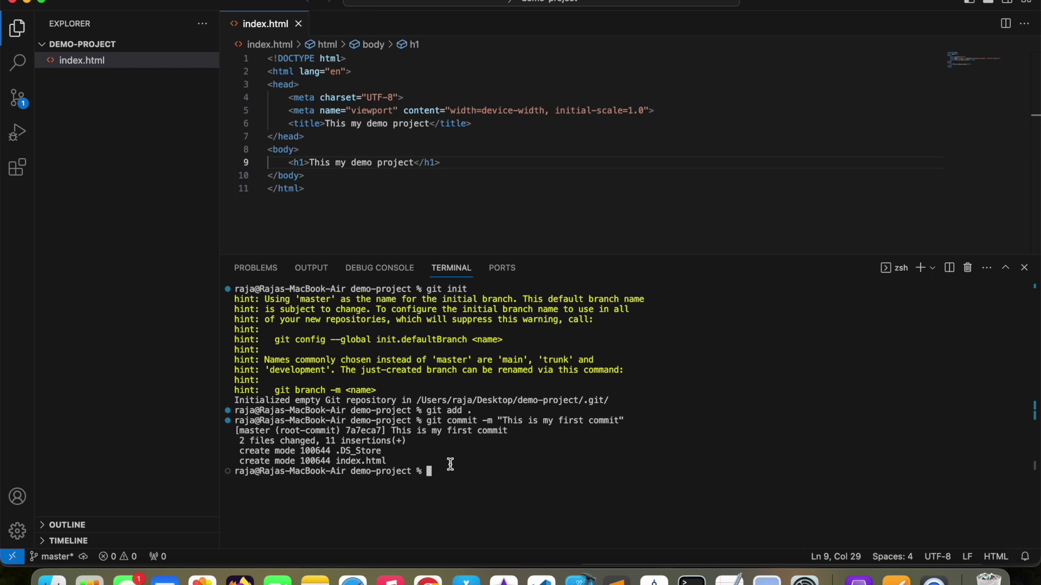
drag(239, 451, 399, 460)
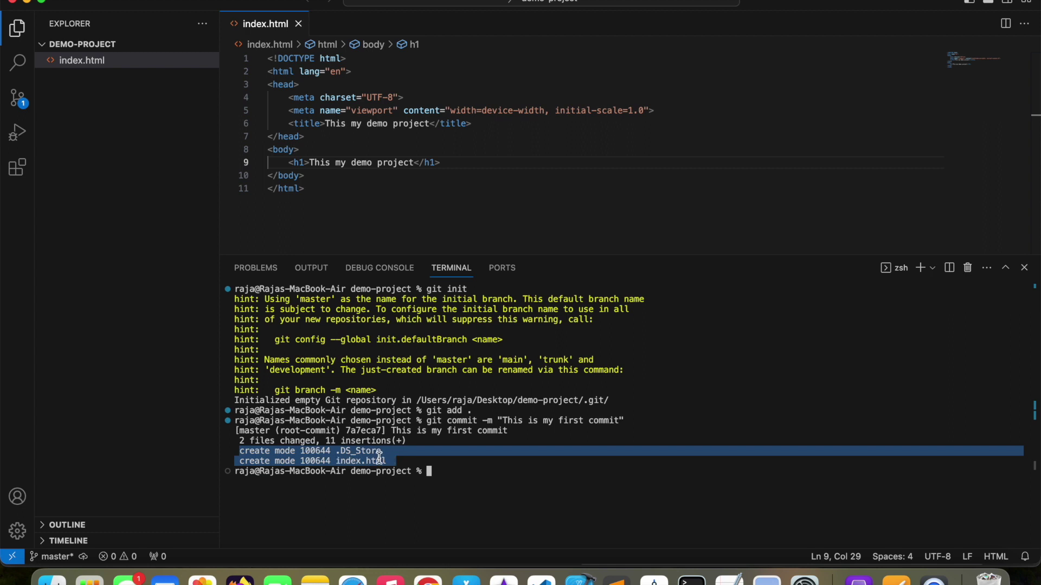
click(393, 459)
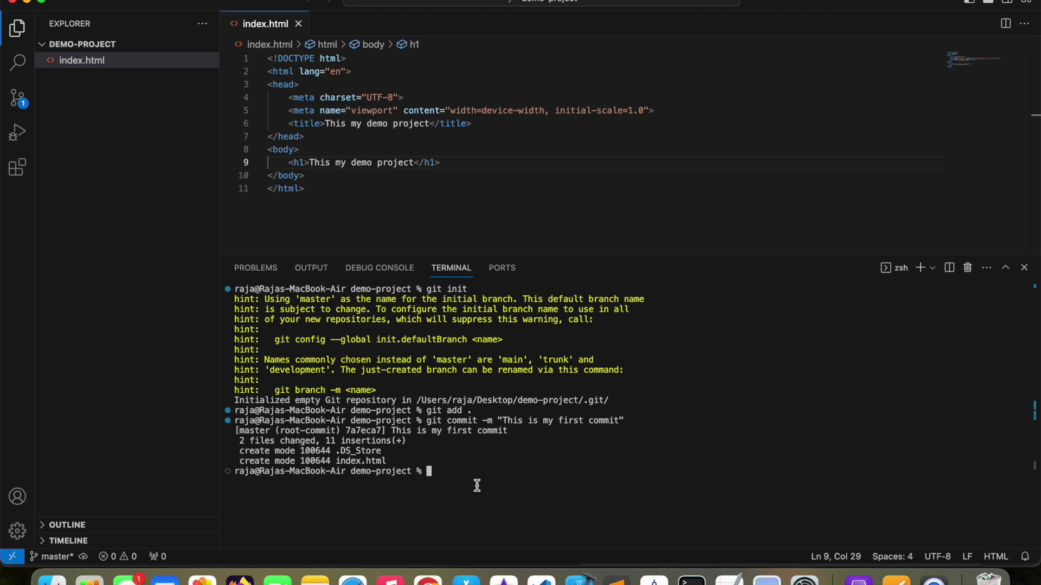
click(428, 579)
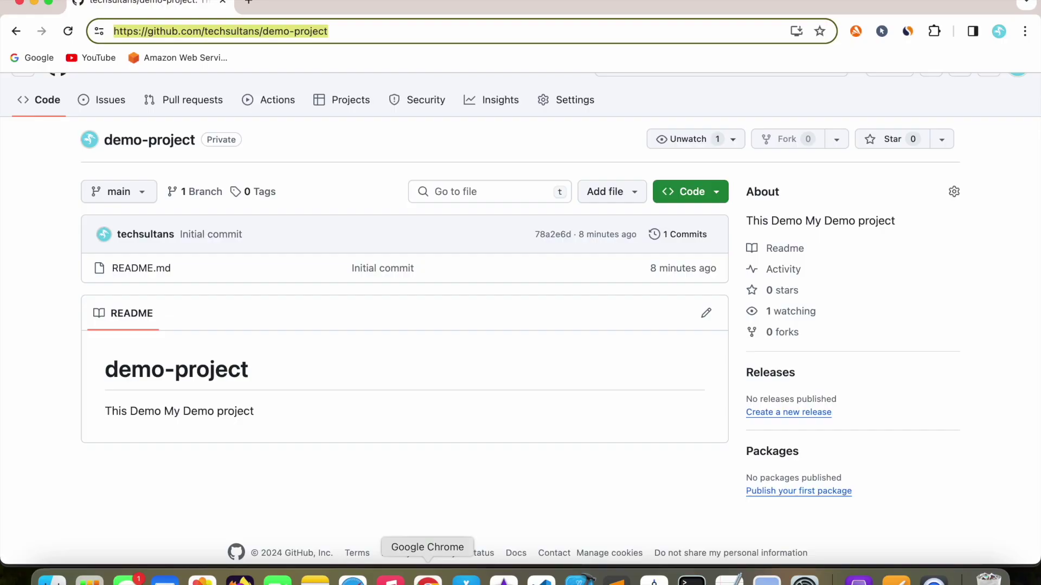
Step: Reload the GitHub demo-project page and copy the repository URL from the address bar
triple_click(348, 25)
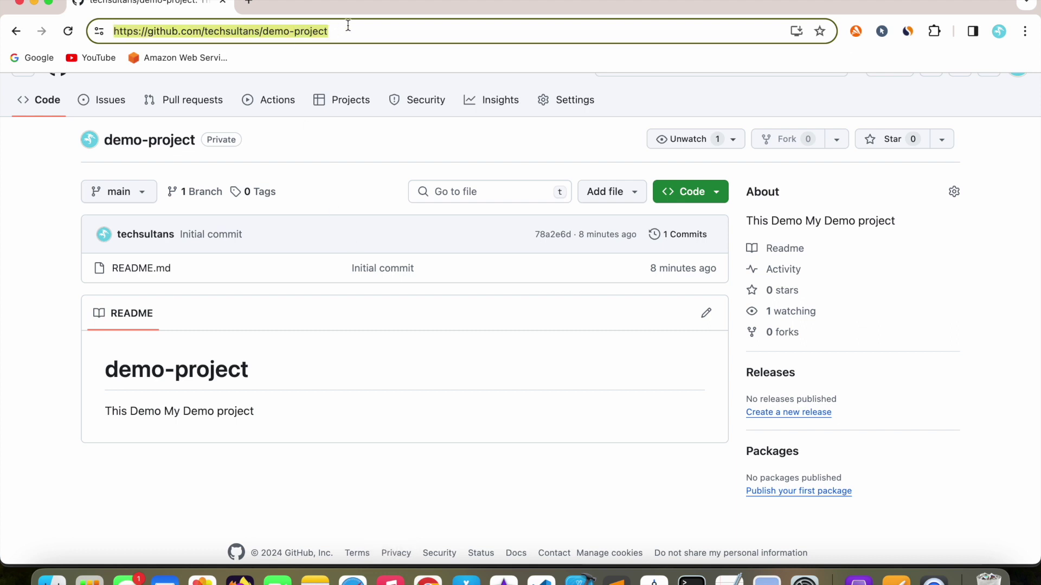
scroll(377, 124, up, 2)
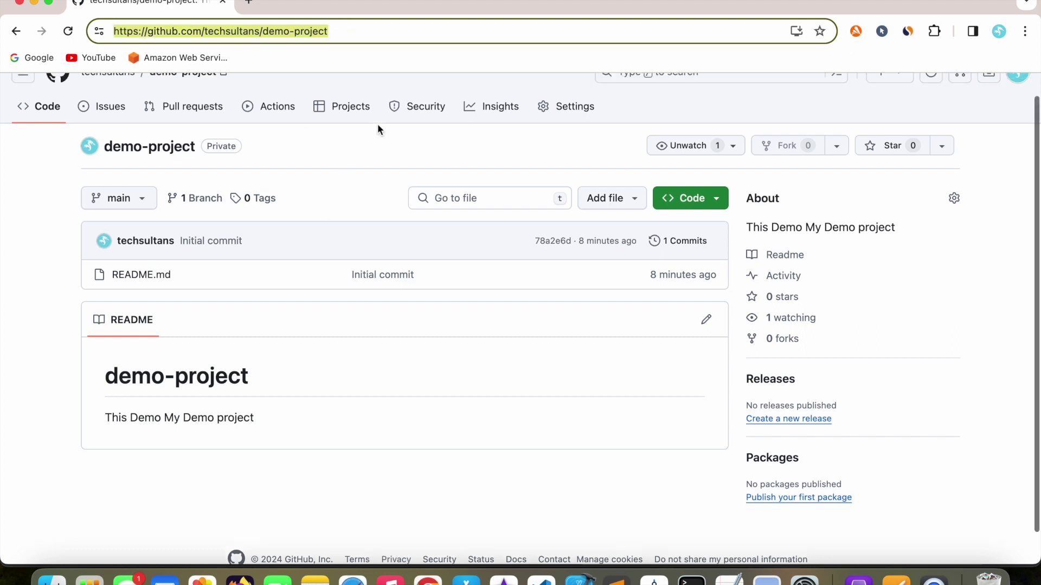
click(176, 97)
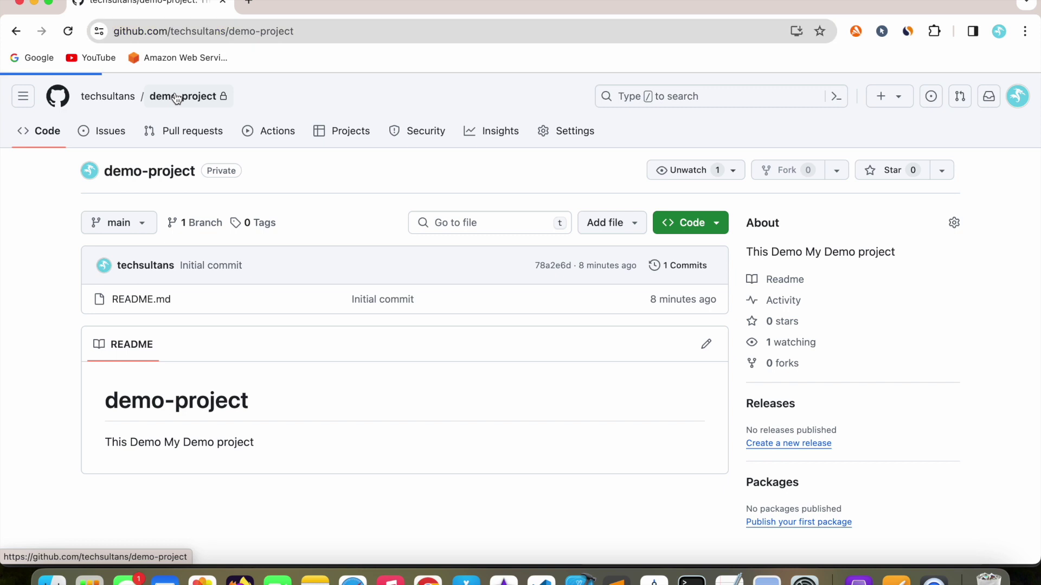
click(324, 31)
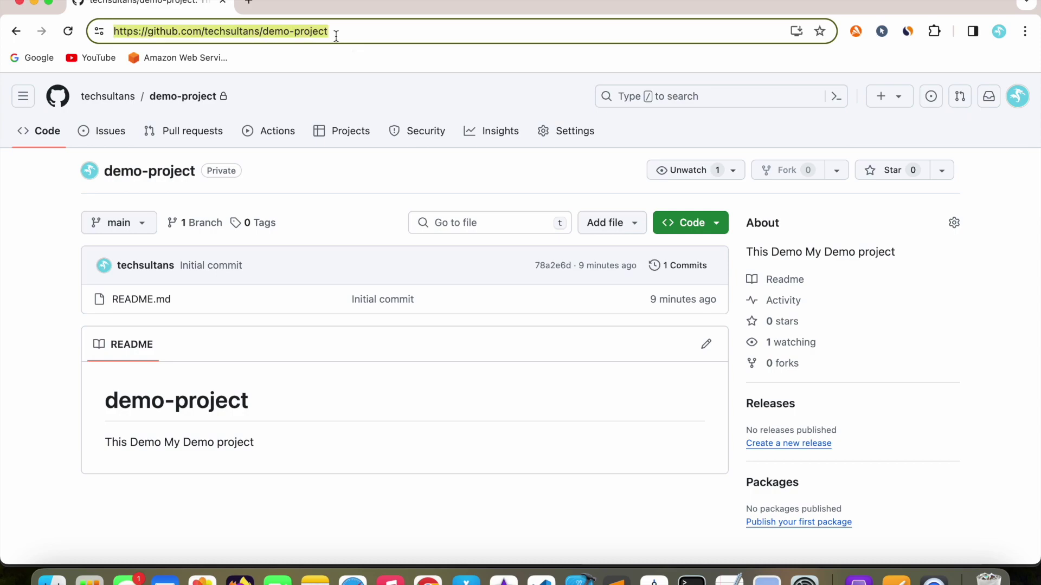
click(541, 580)
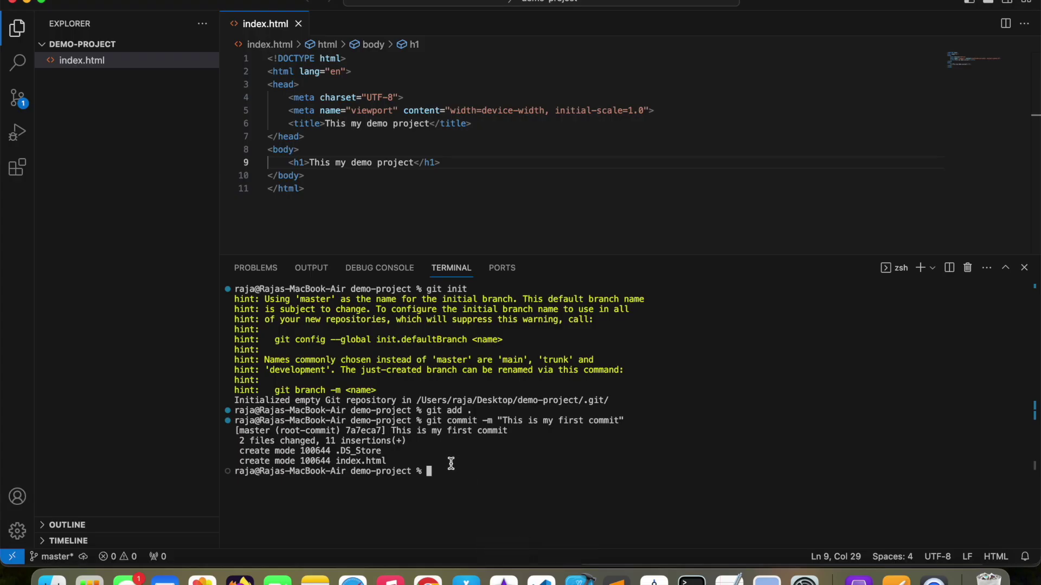
Step: Add the copied GitHub repository URL as the origin remote
text(git )
text(remote )
text(add origin)
text(https://github.com/techsultans/demo-project)
key(Return)
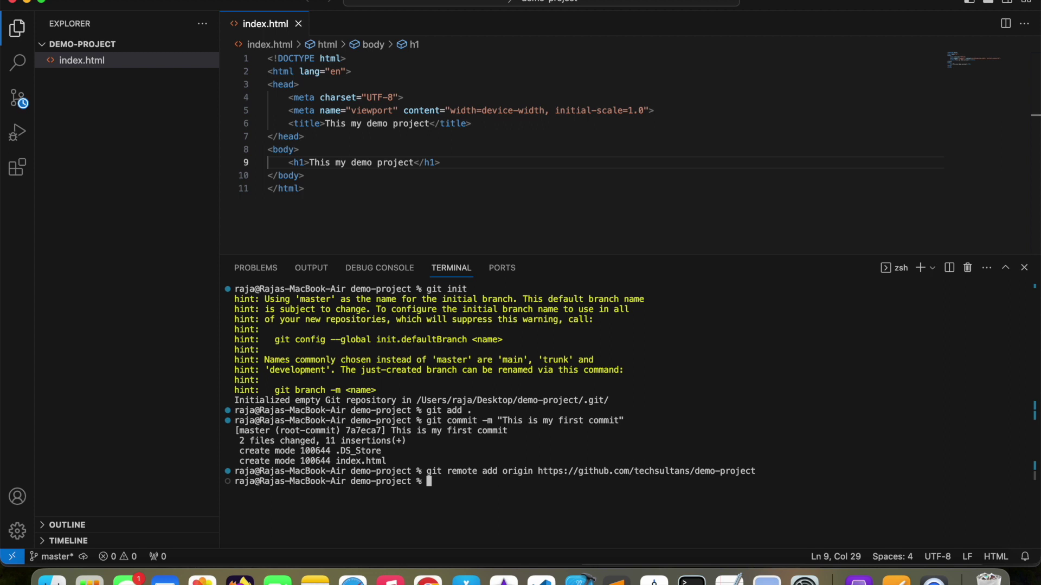
Step: Run git push -u origin master and allow the GitHub sign-in
text(git push)
text( -u ori)
text(gin master)
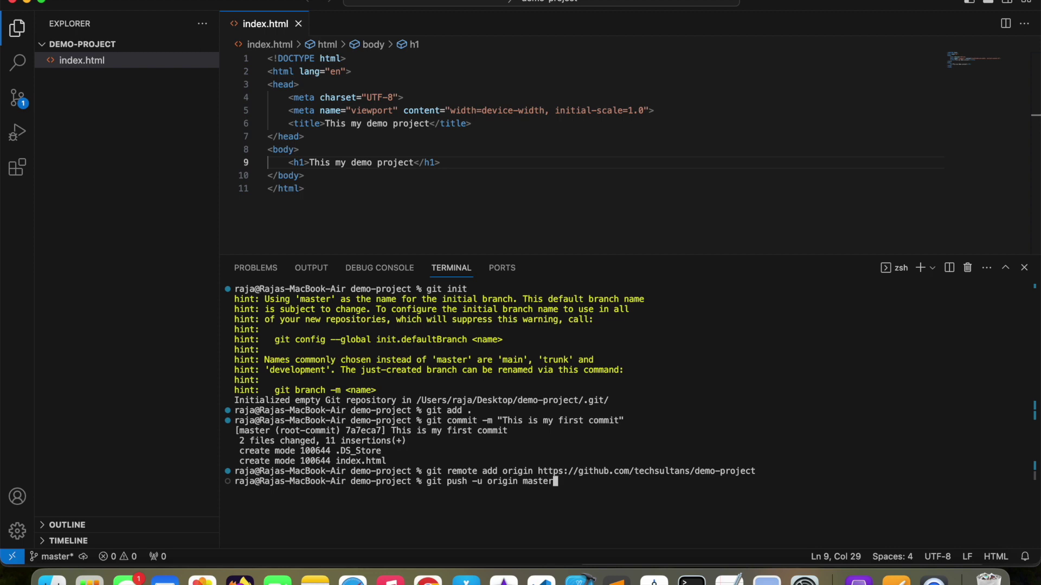
key(Return)
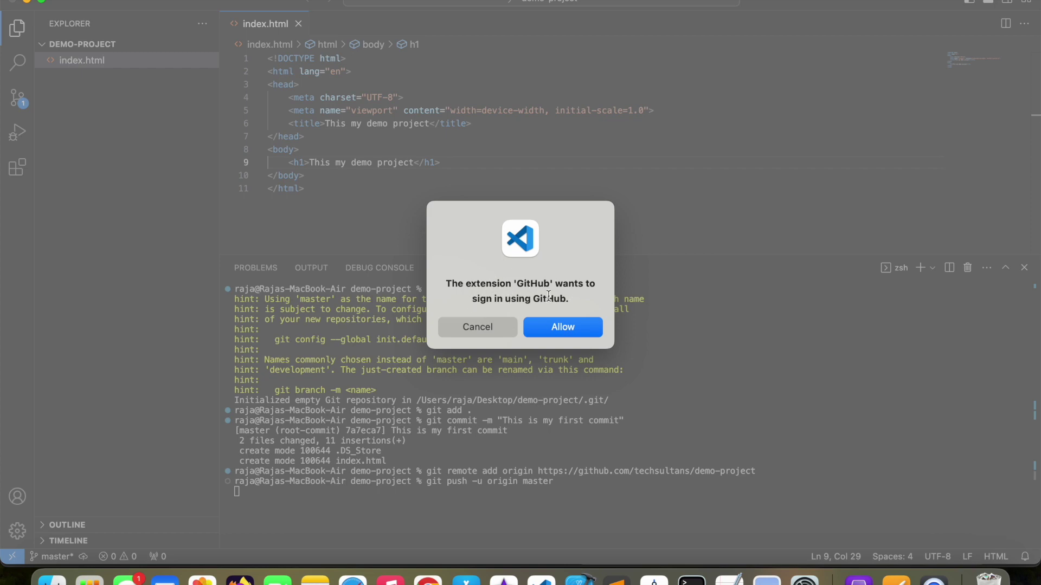
click(569, 329)
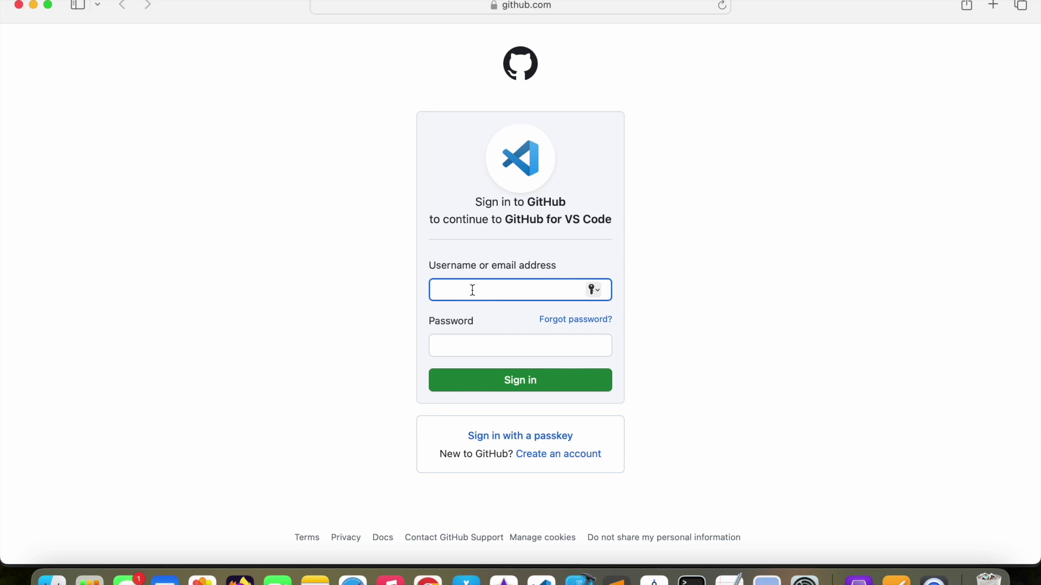
Step: Sign in to GitHub with the account's username and password and authorize Visual Studio Code
text(tech)
text(sult)
text(ans)
click(521, 345)
text(**************)
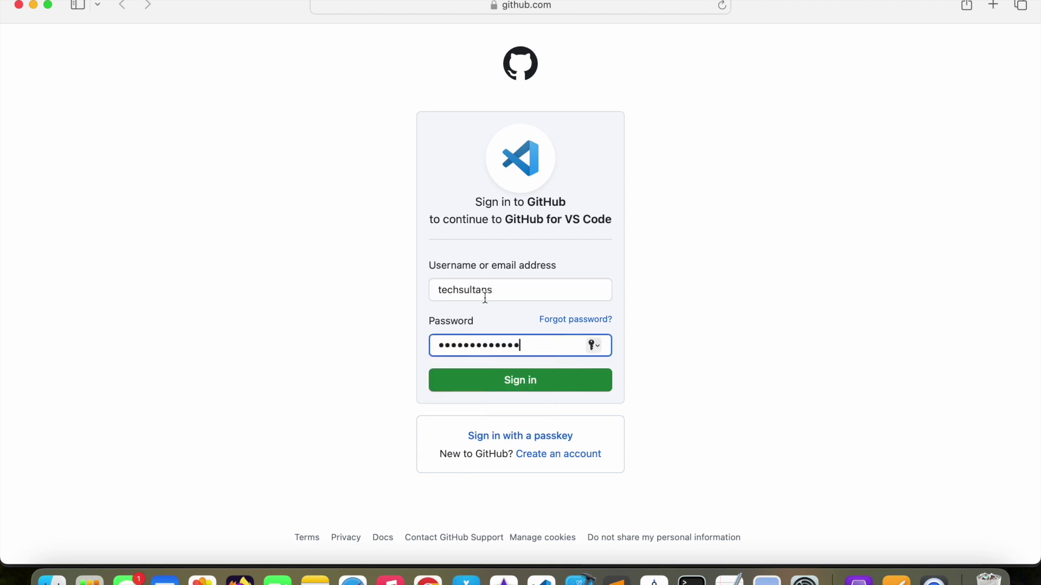
click(517, 387)
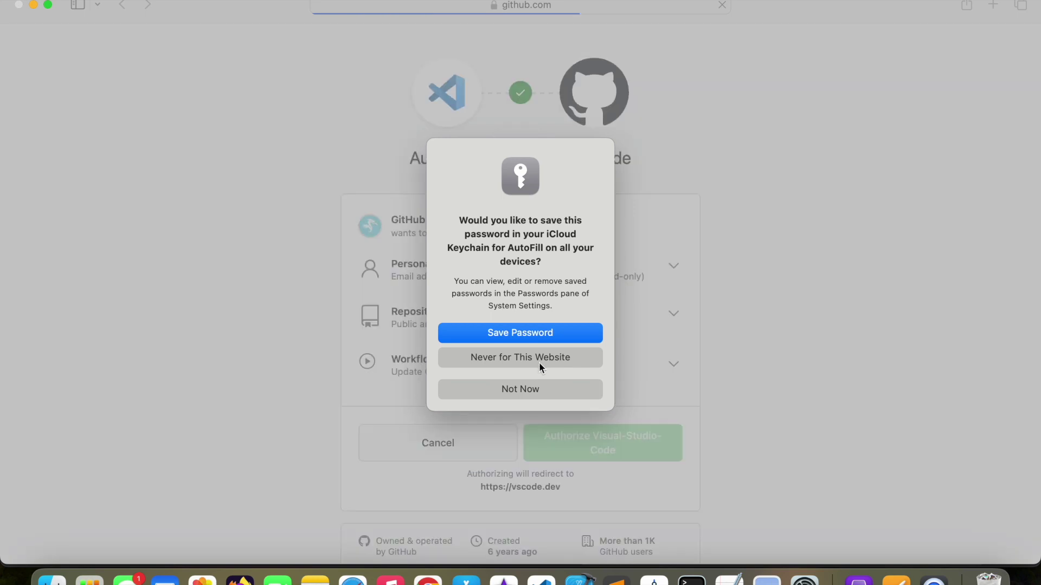
click(523, 390)
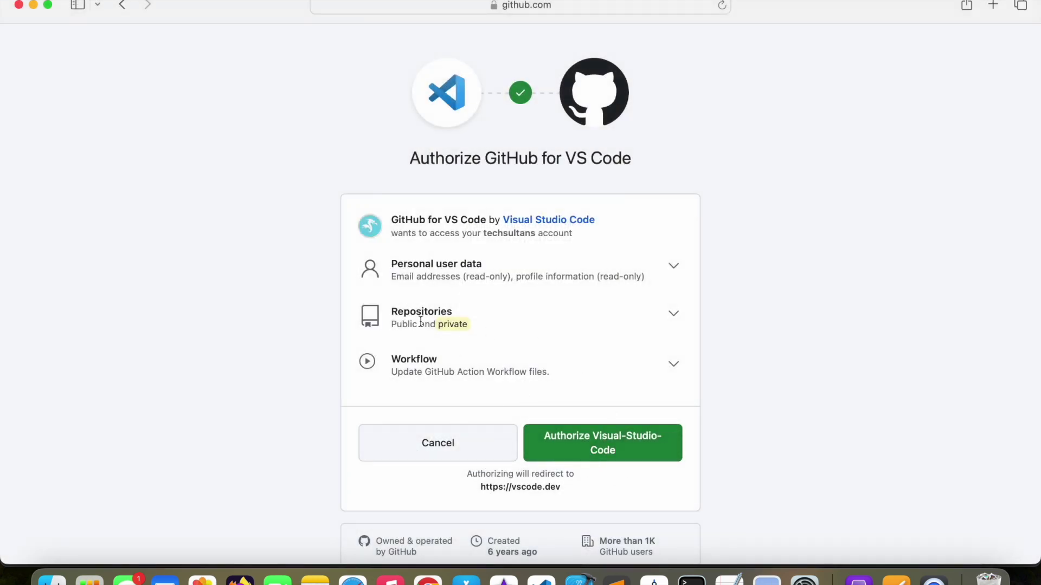
click(617, 452)
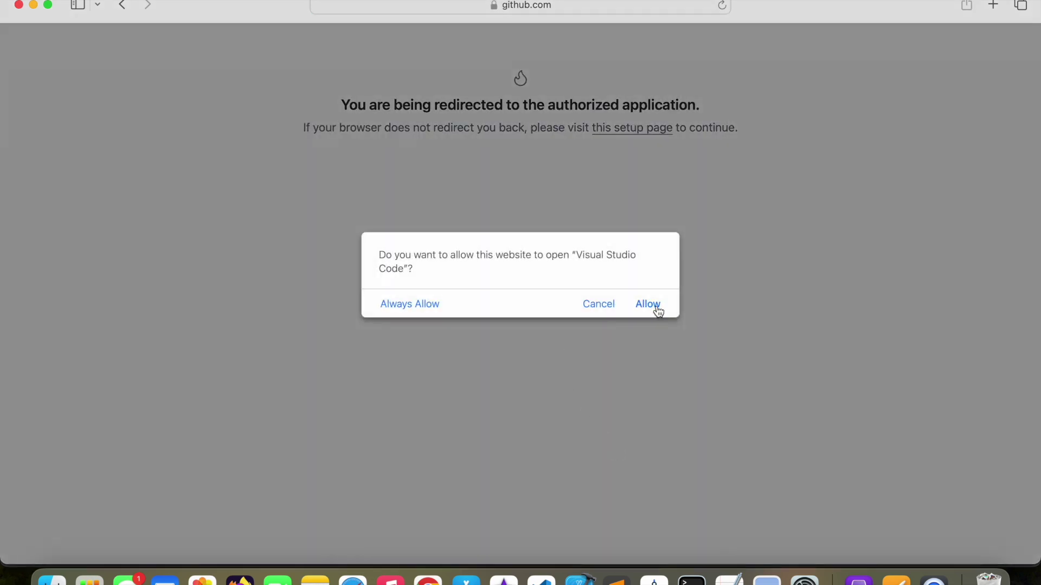
click(649, 307)
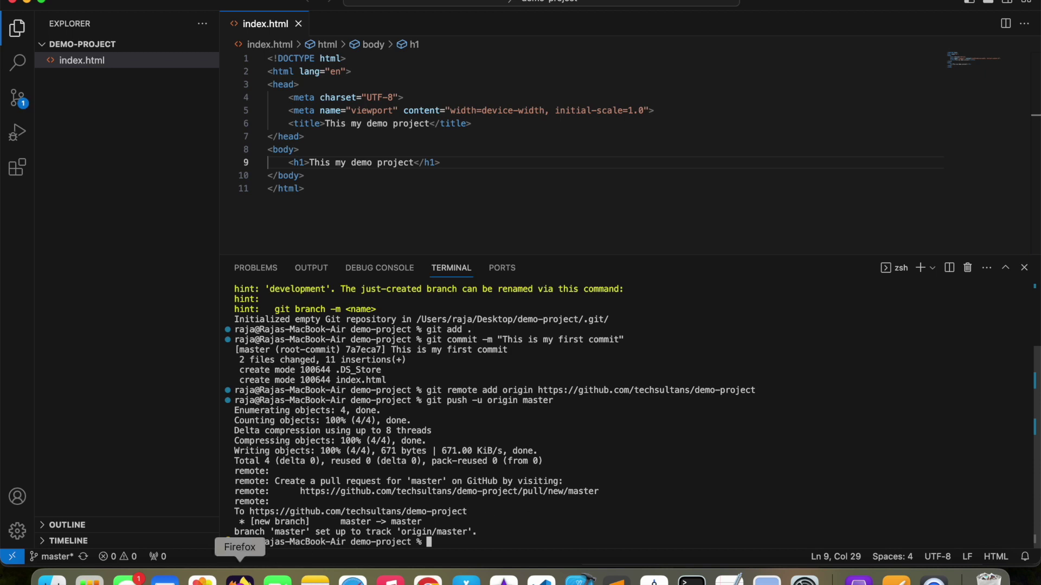
Step: Bring the GitHub demo-project page forward to see the pushed master branch
click(428, 579)
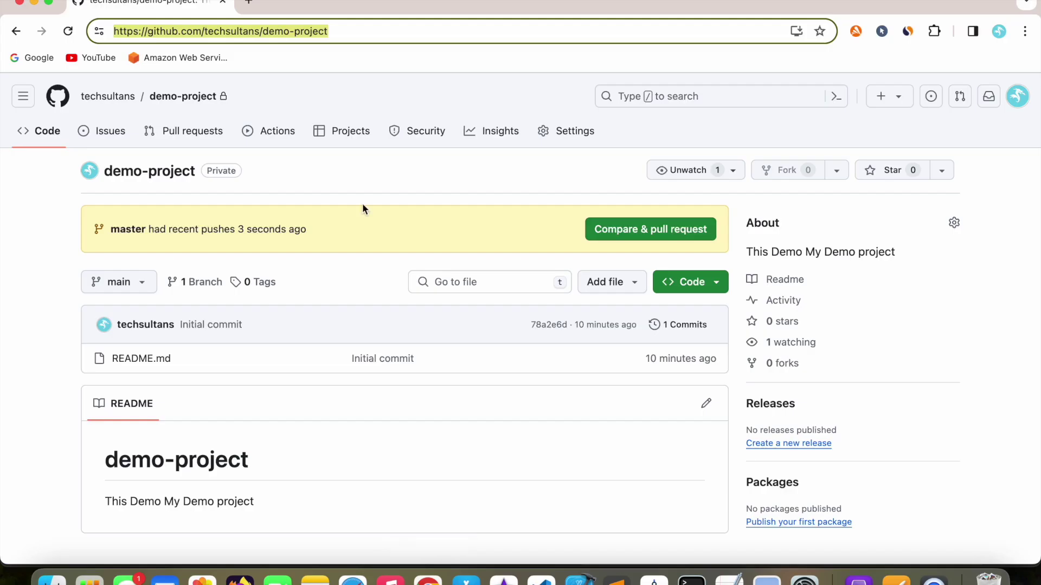
Step: Refresh the demo-project repo, verify index.html on the master branch, then return to VS Code
click(68, 31)
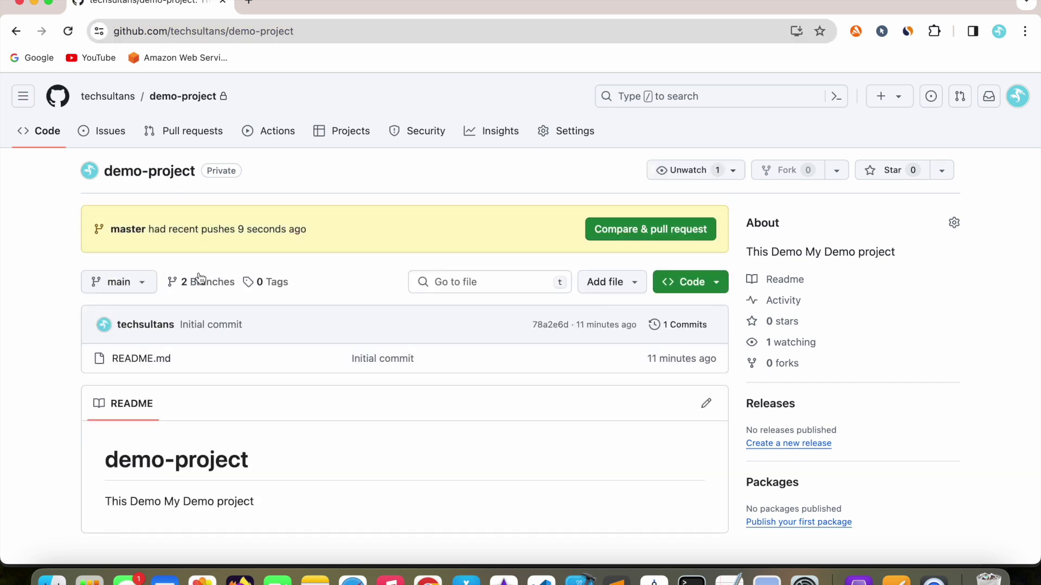
click(208, 287)
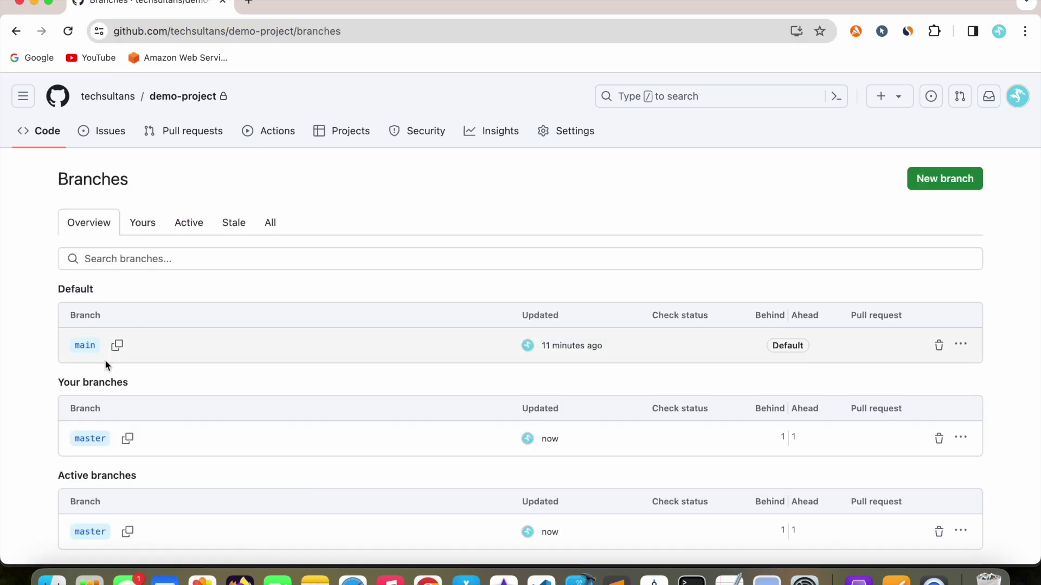
scroll(44, 431, down, 2)
scroll(45, 437, down, 3)
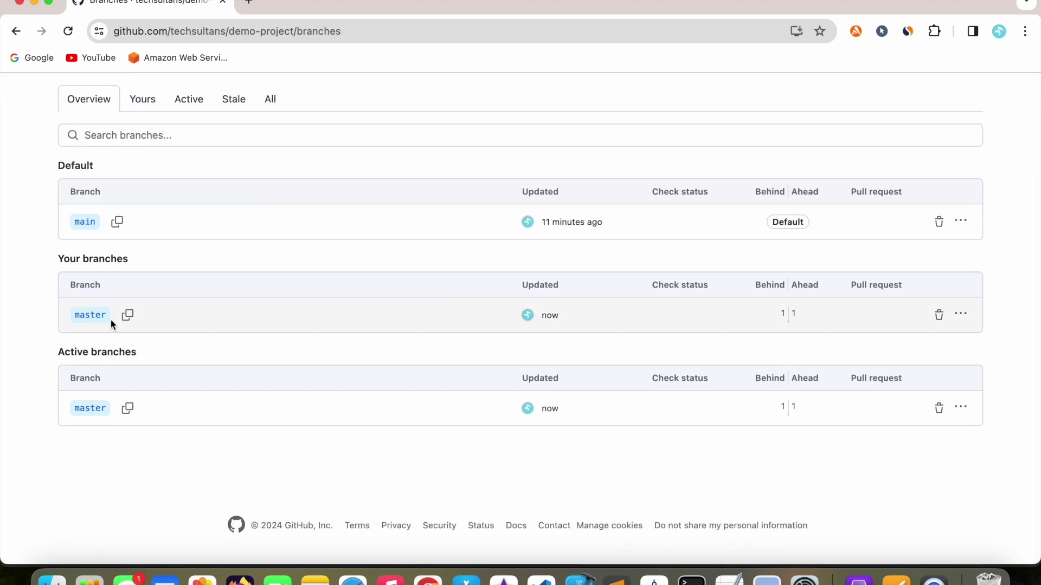
click(96, 318)
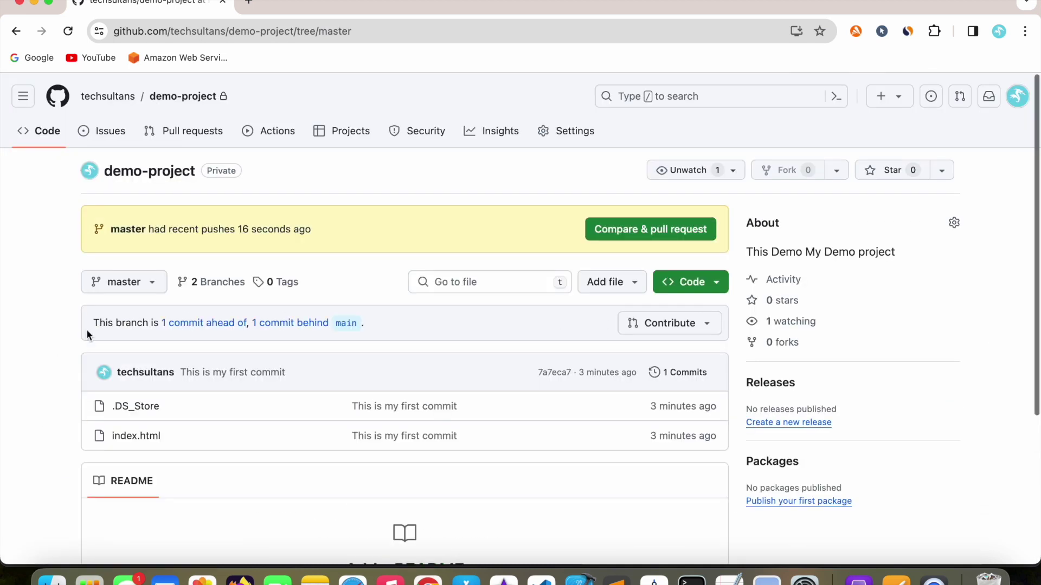
click(142, 437)
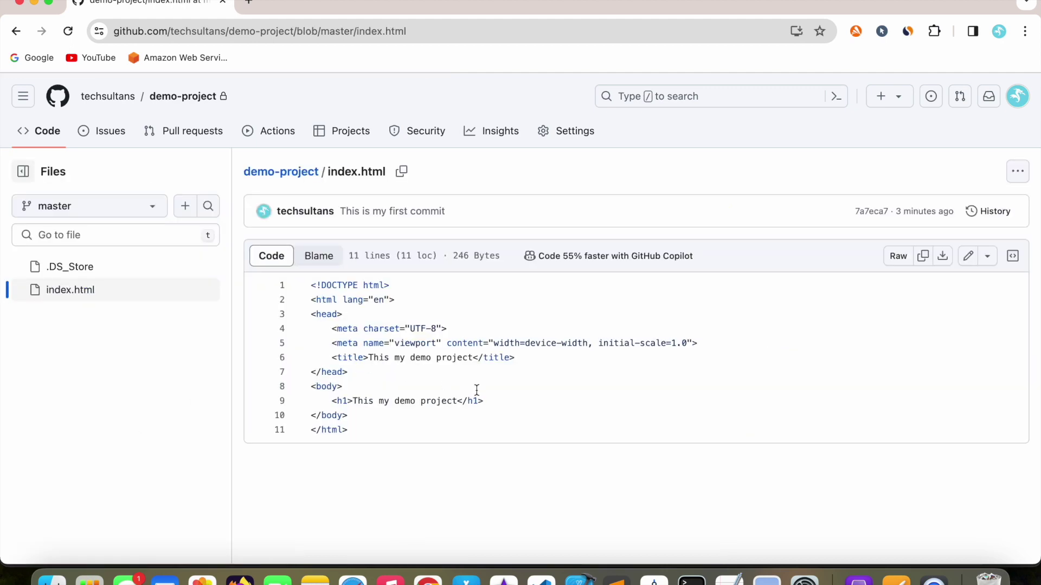
click(541, 579)
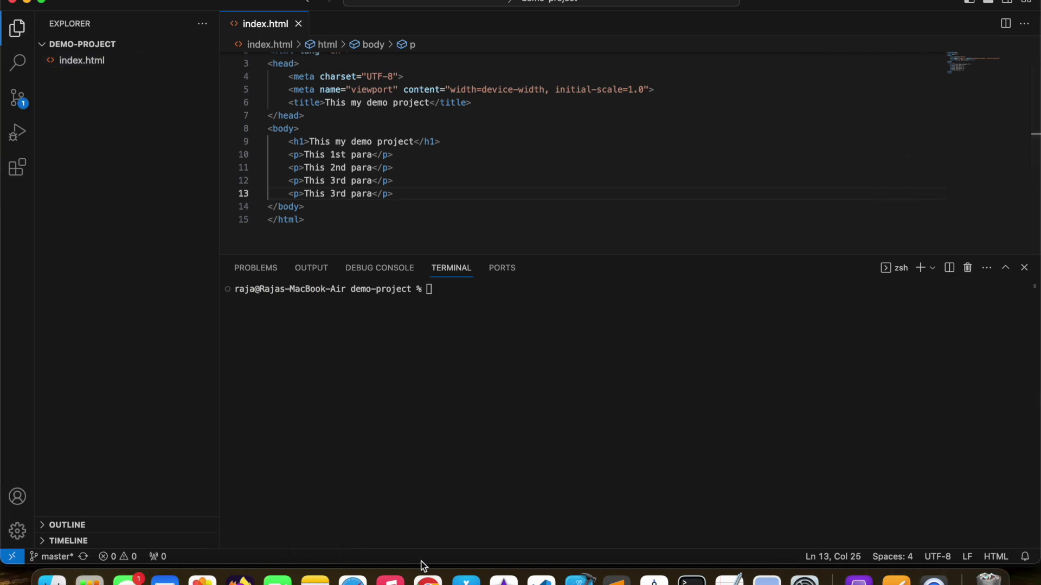
click(428, 579)
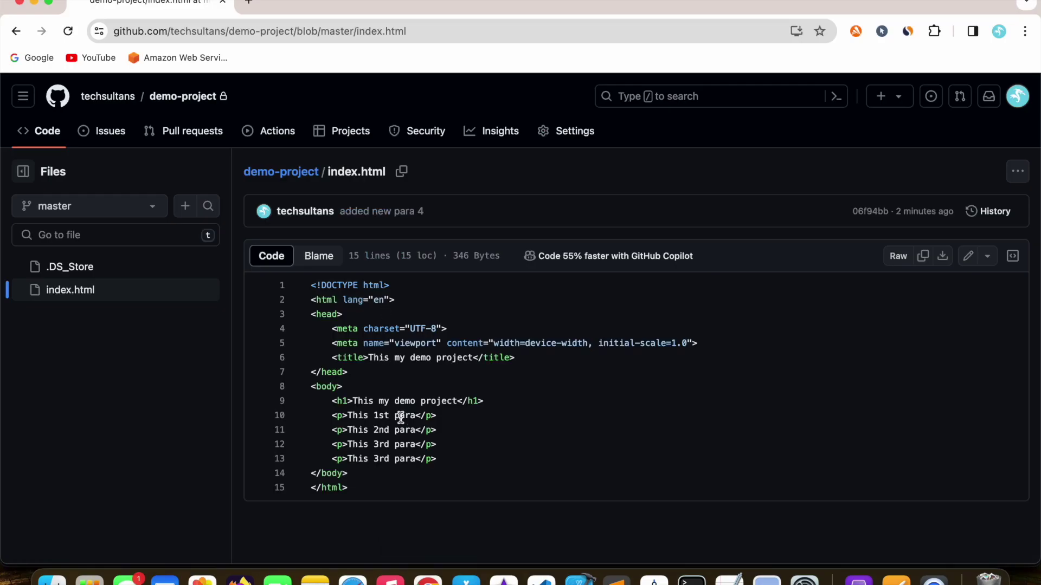
scroll(400, 415, down, 1)
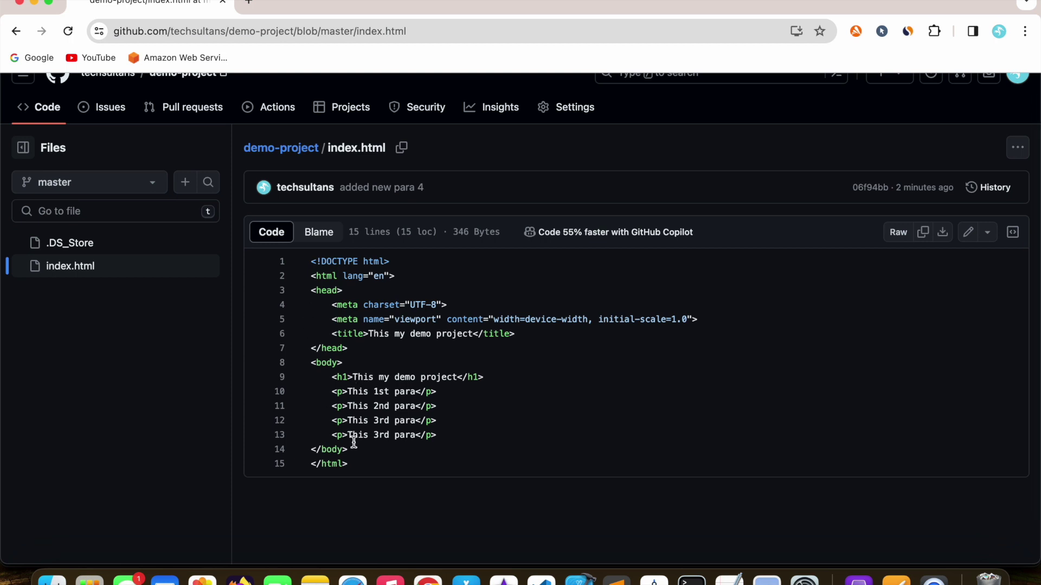
drag(298, 322, 477, 450)
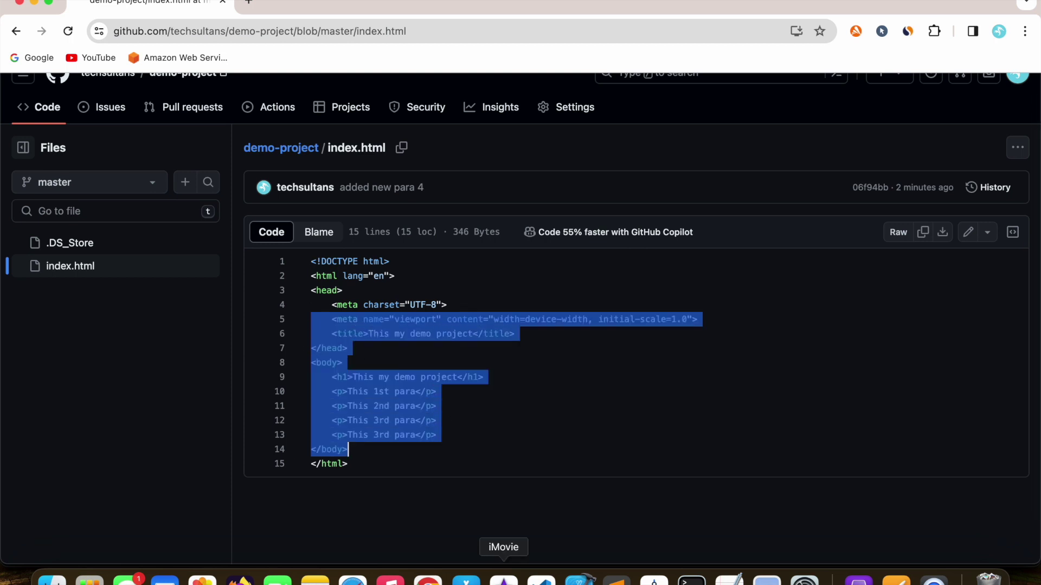
click(541, 581)
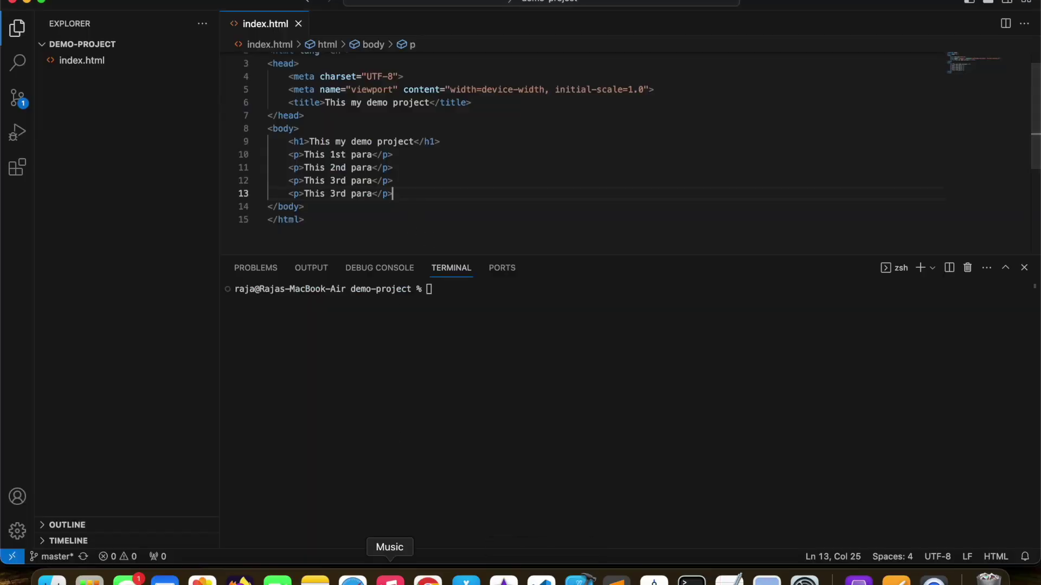
click(428, 581)
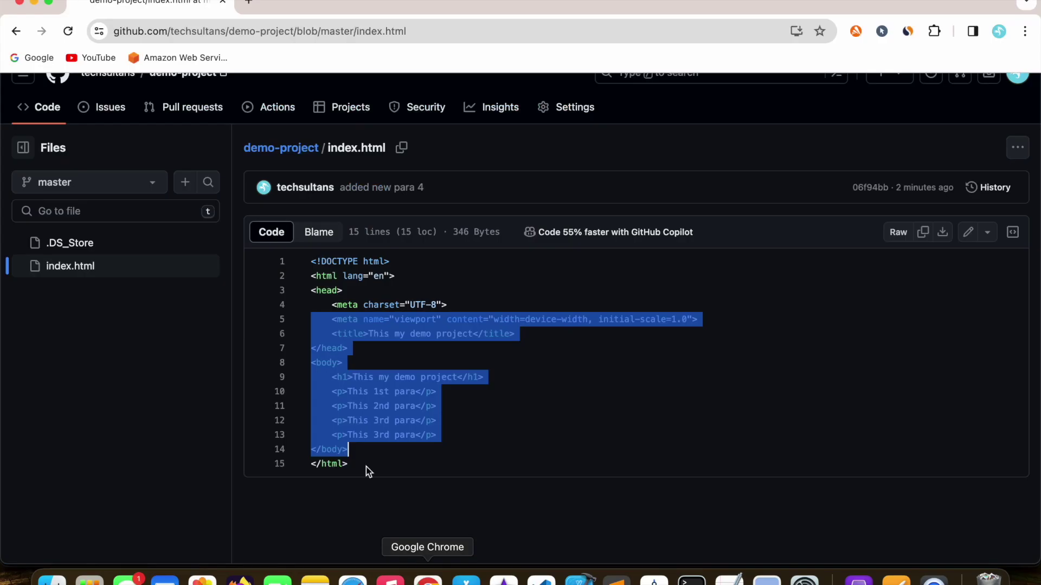
click(82, 191)
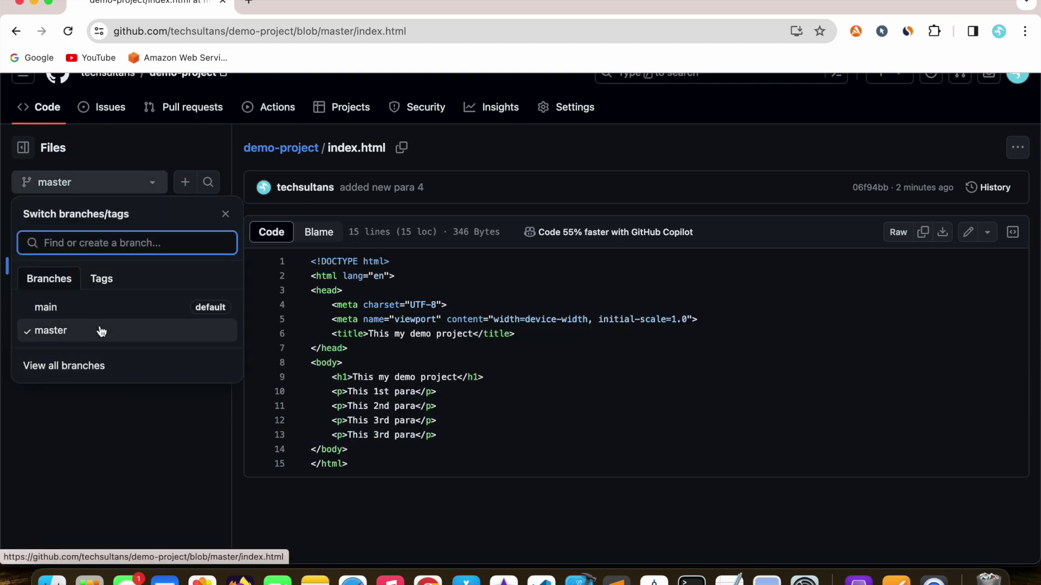
click(287, 526)
click(544, 572)
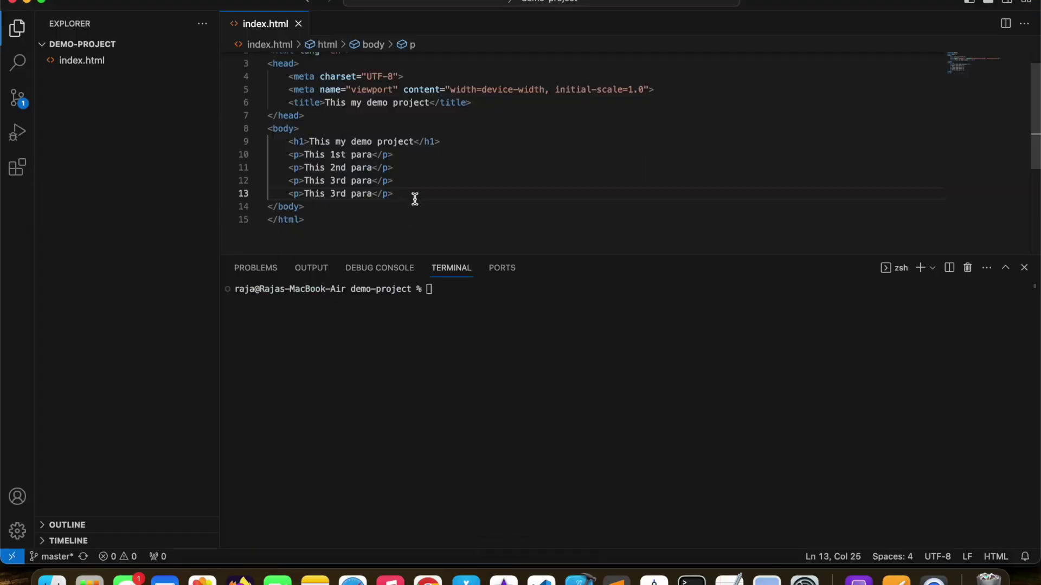
Step: Copy the h1 heading and its four paragraphs and paste a duplicate block below
mouse_move(289, 147)
mouse_down()
mouse_move(414, 156)
mouse_move(419, 188)
mouse_up()
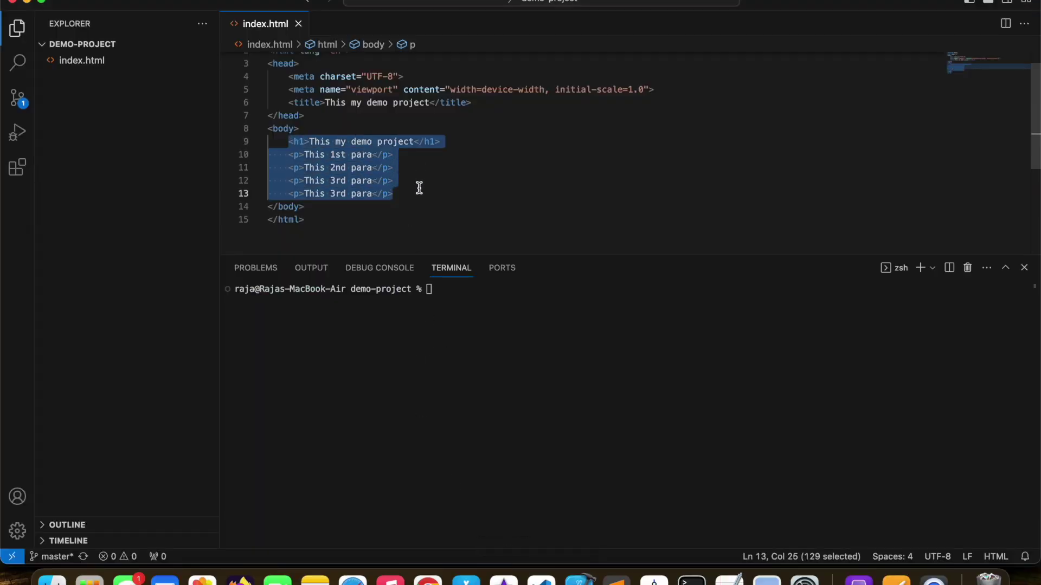
key(super+c)
click(420, 188)
key(Return)
key(Return)
key(super+v)
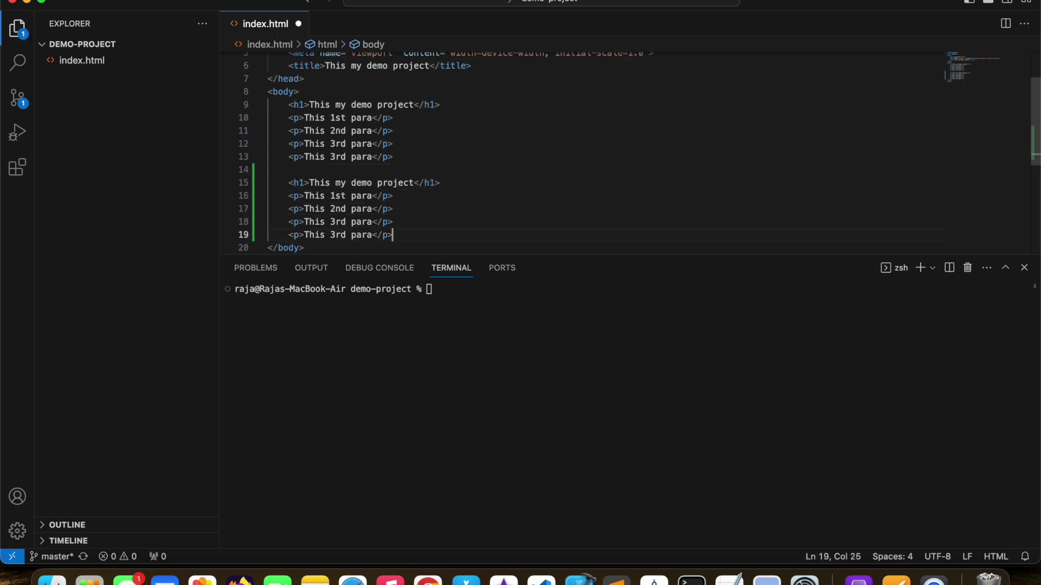
Step: Change the pasted heading's h1 tags to h2
click(304, 183)
key(BackSpace)
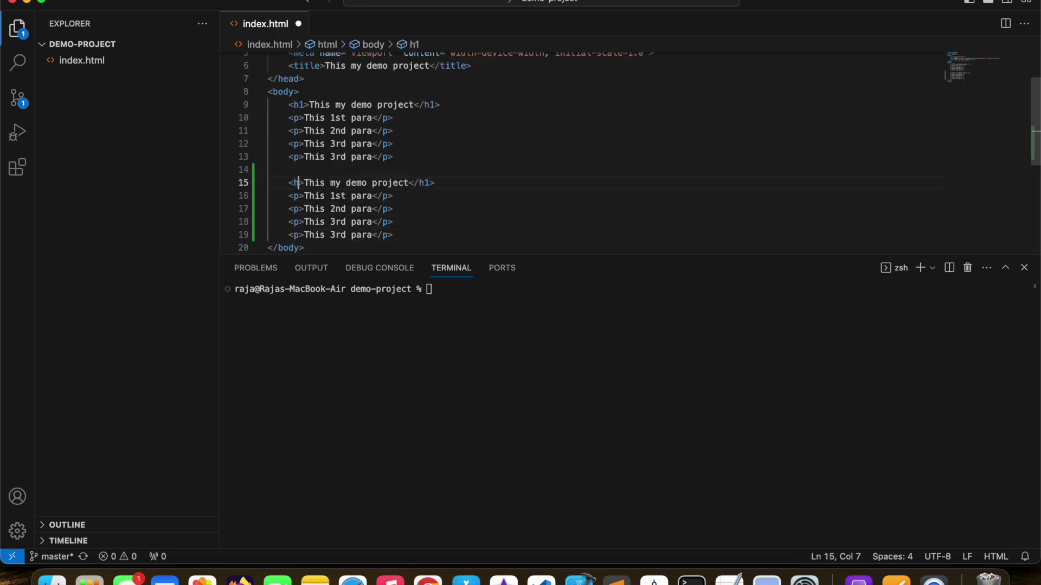
text(2)
key(BackSpace)
text(2)
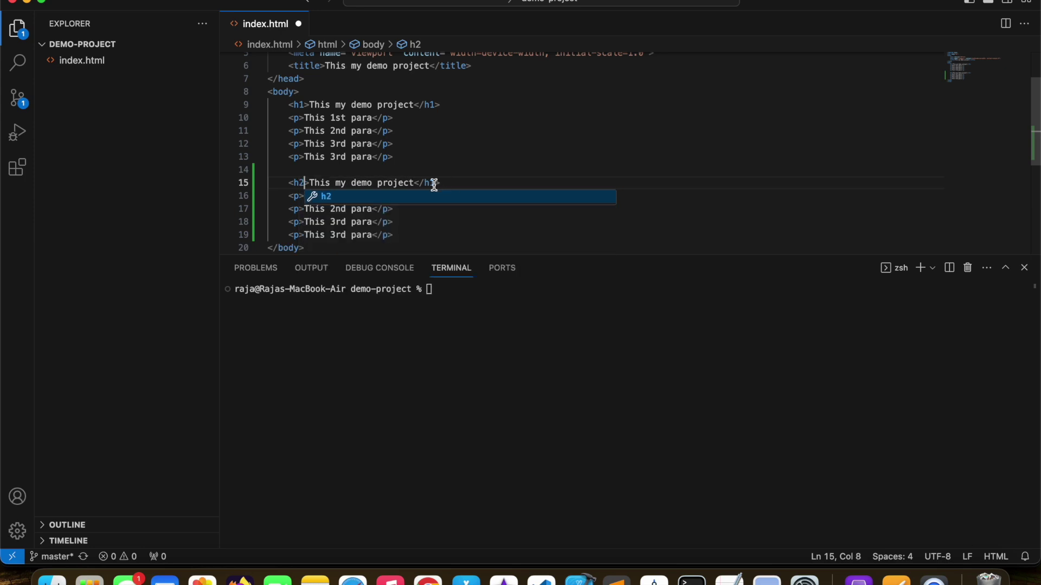
click(434, 182)
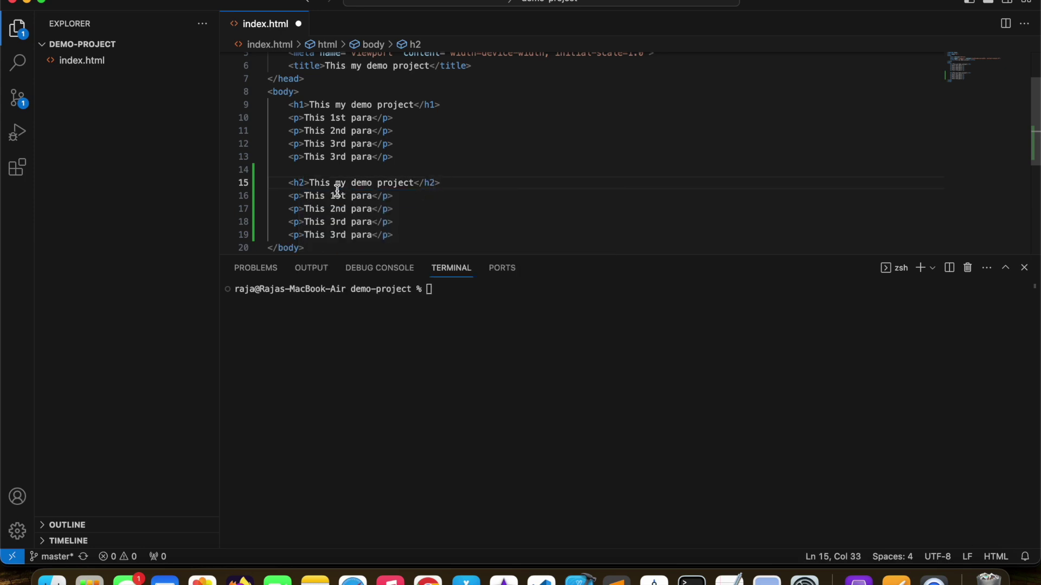
Step: Reword the new heading to 'This my 2nd Heading' and add a blank line after the last paragraph
drag(351, 183, 416, 183)
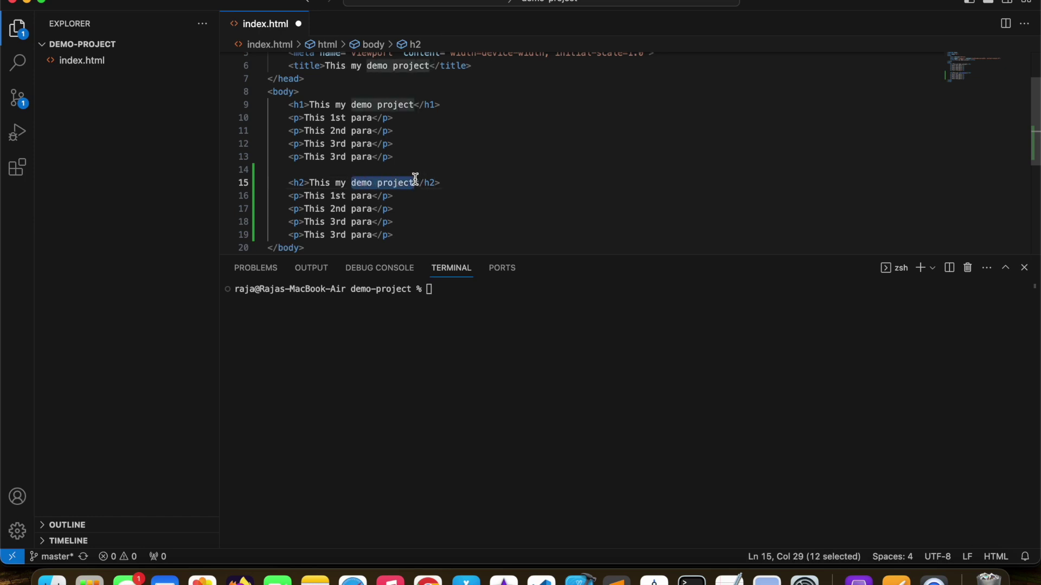
text(2nd h)
key(BackSpace)
text(Heading)
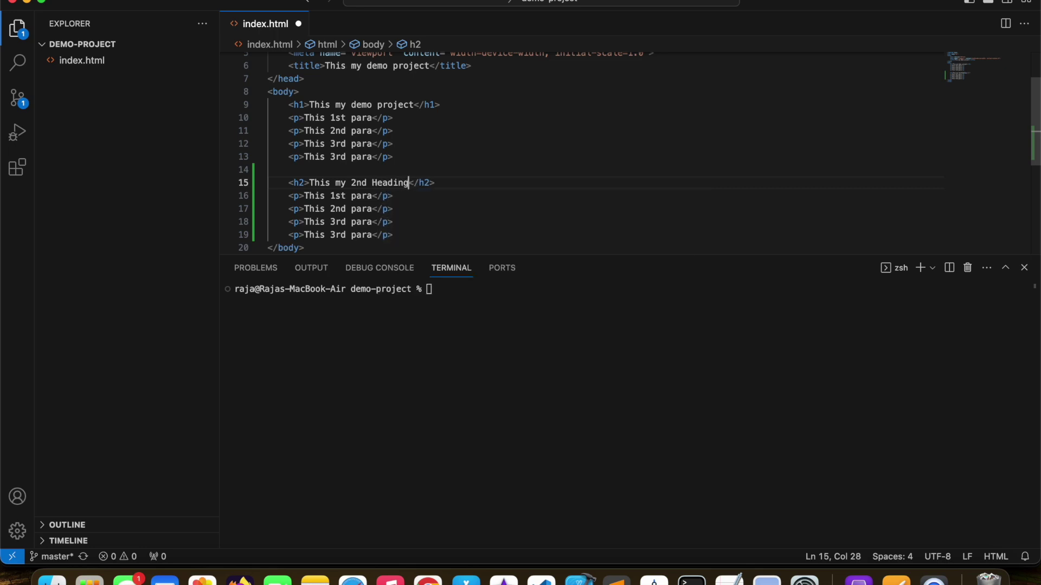
click(469, 225)
click(439, 234)
key(Return)
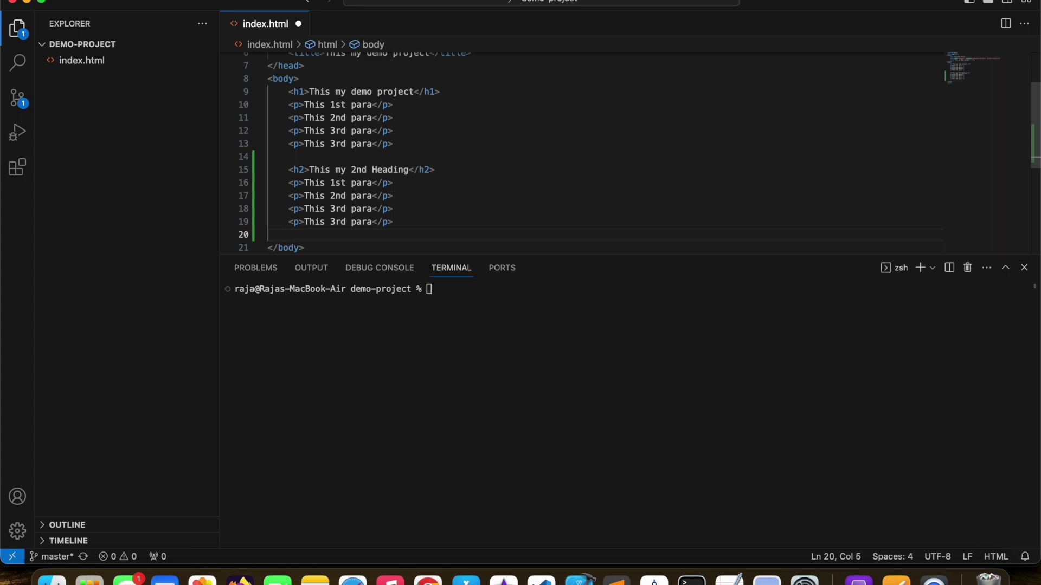
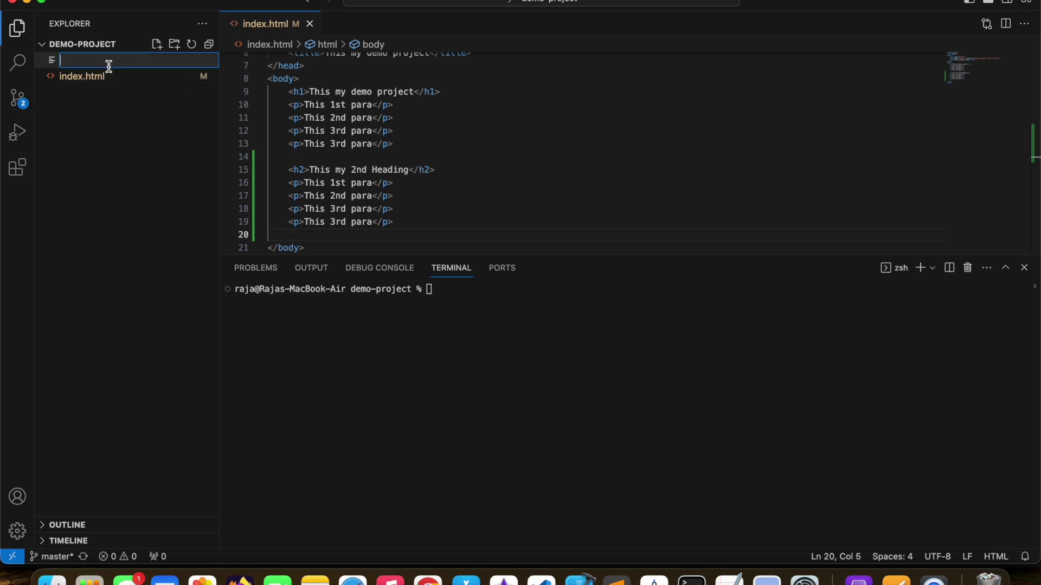
Step: Create text.html in demo-project, paste in all of index.html's code, and save it
text(text.html)
key(Return)
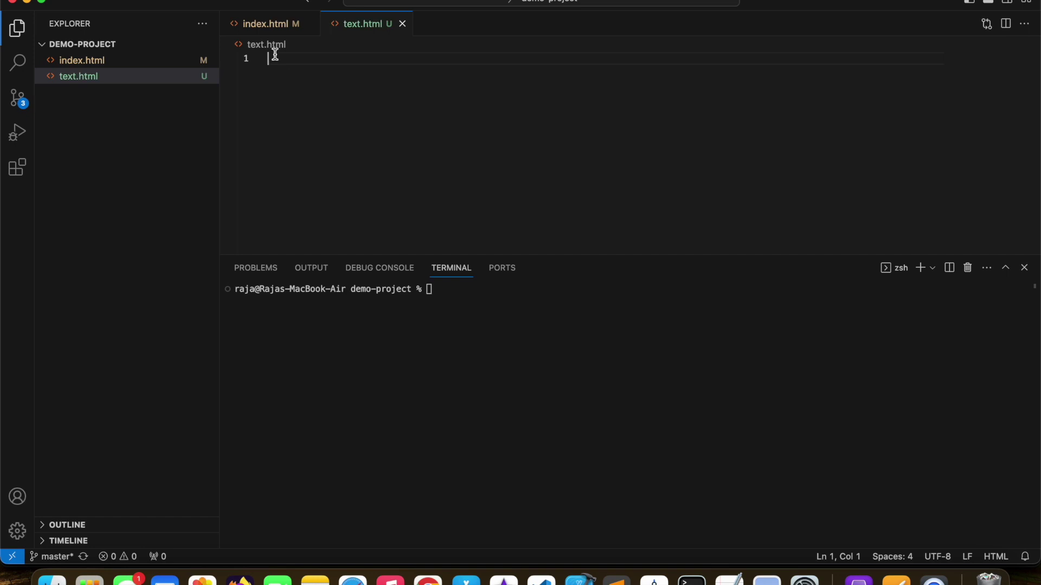
click(269, 35)
click(325, 144)
key(super+a)
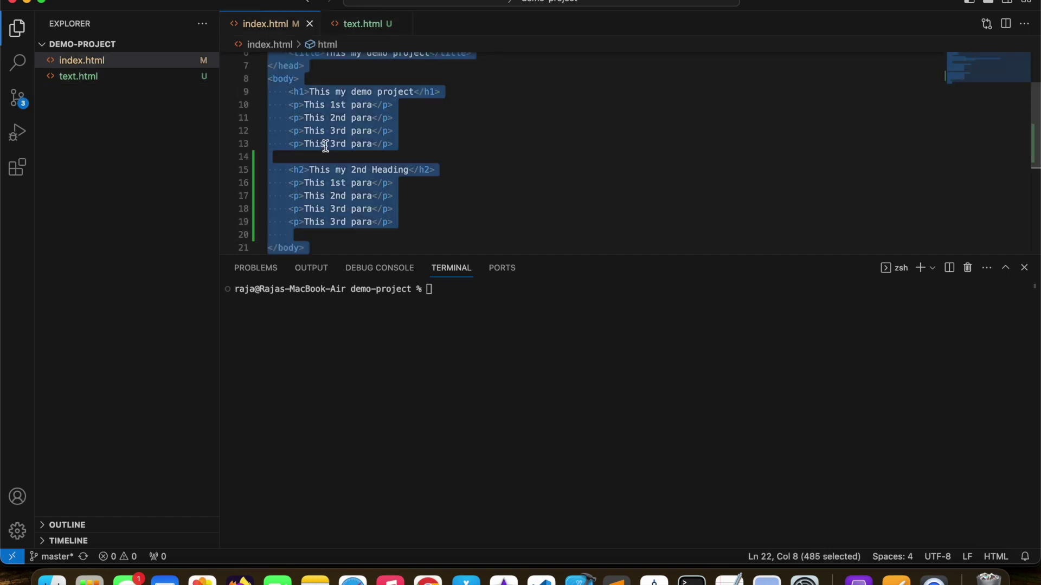
key(super+c)
click(359, 27)
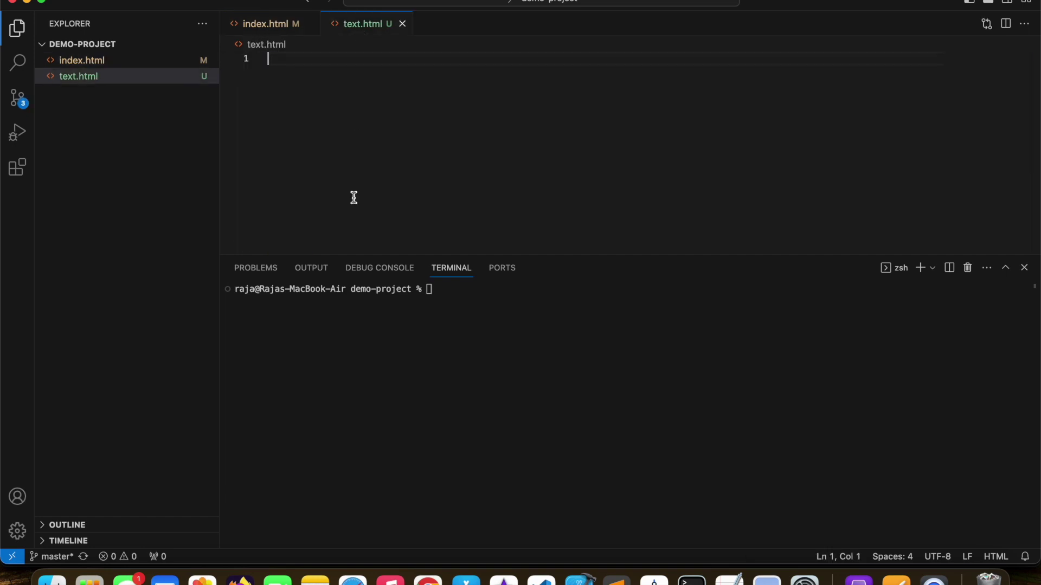
key(super+v)
key(super+s)
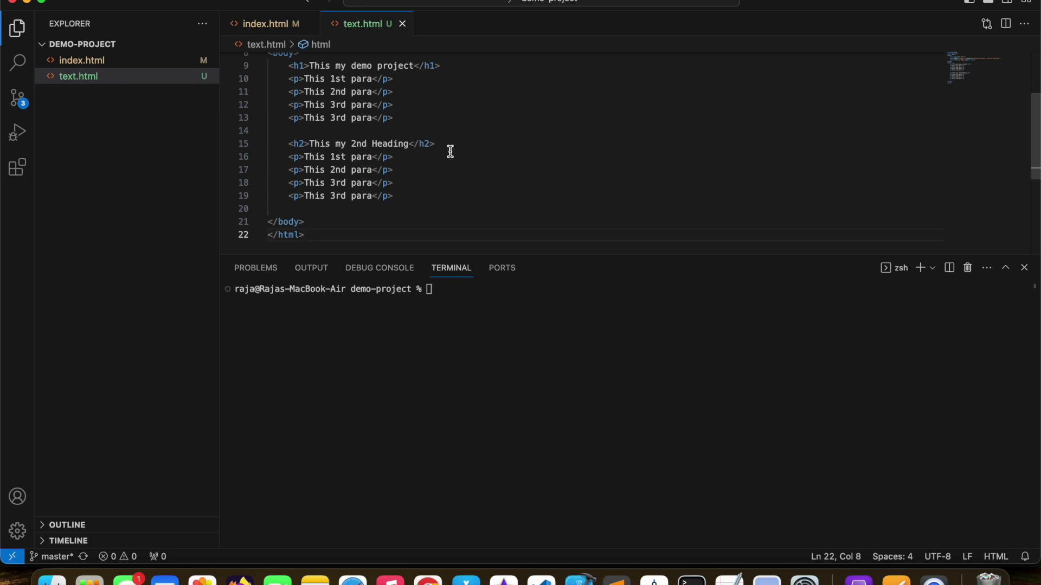
scroll(450, 151, up, 3)
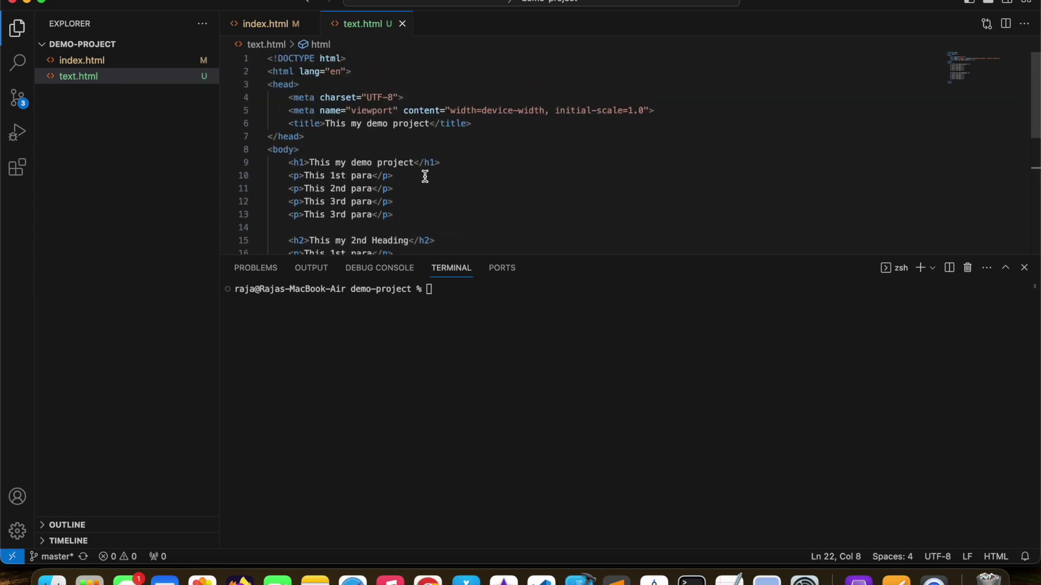
click(485, 297)
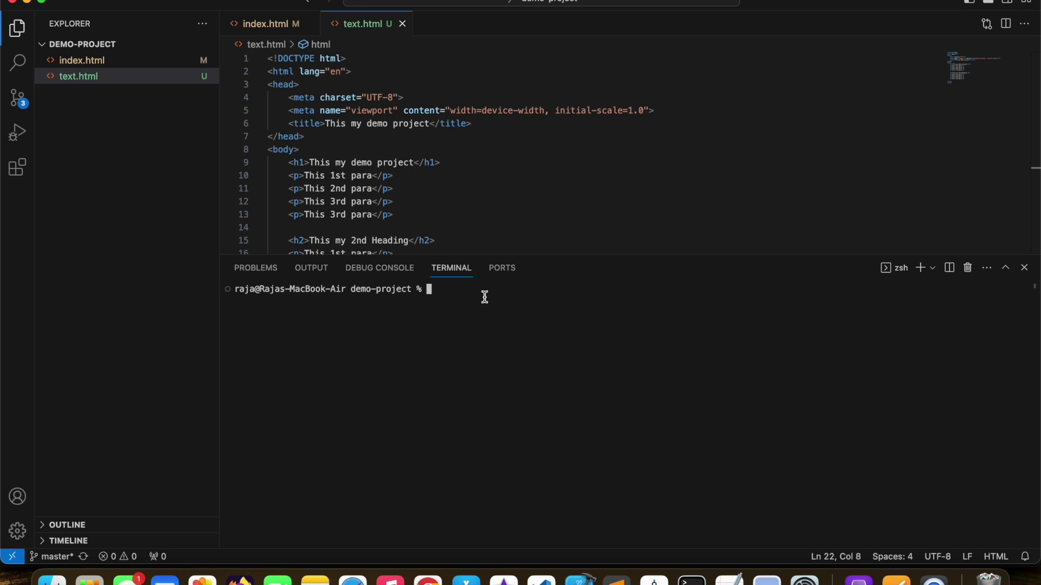
Step: Run git status in the integrated terminal
text(git)
text(status)
key(Return)
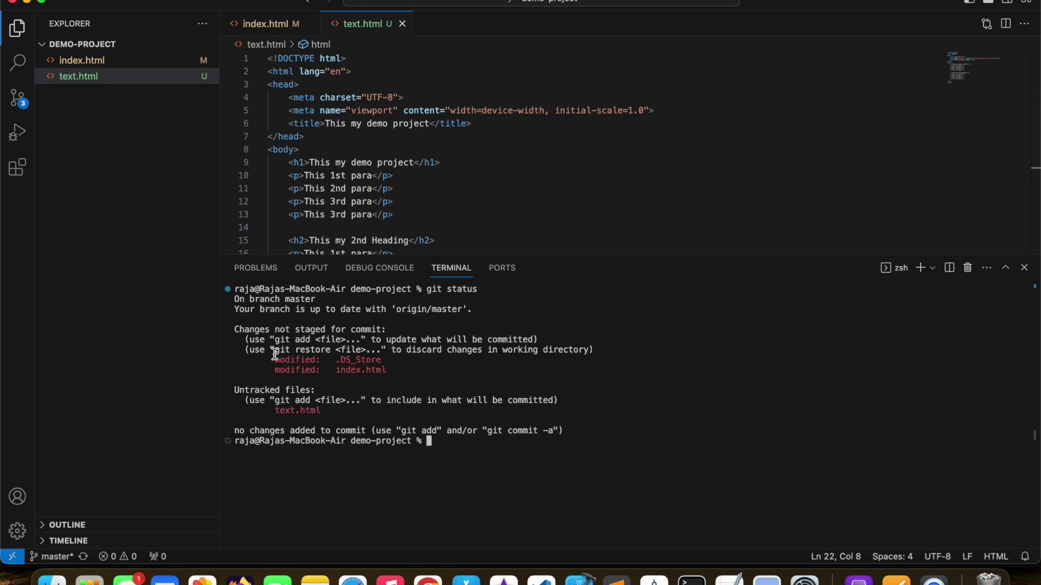
Step: Highlight the modified files and the untracked text.html in the output, then enter git add
drag(270, 358, 410, 370)
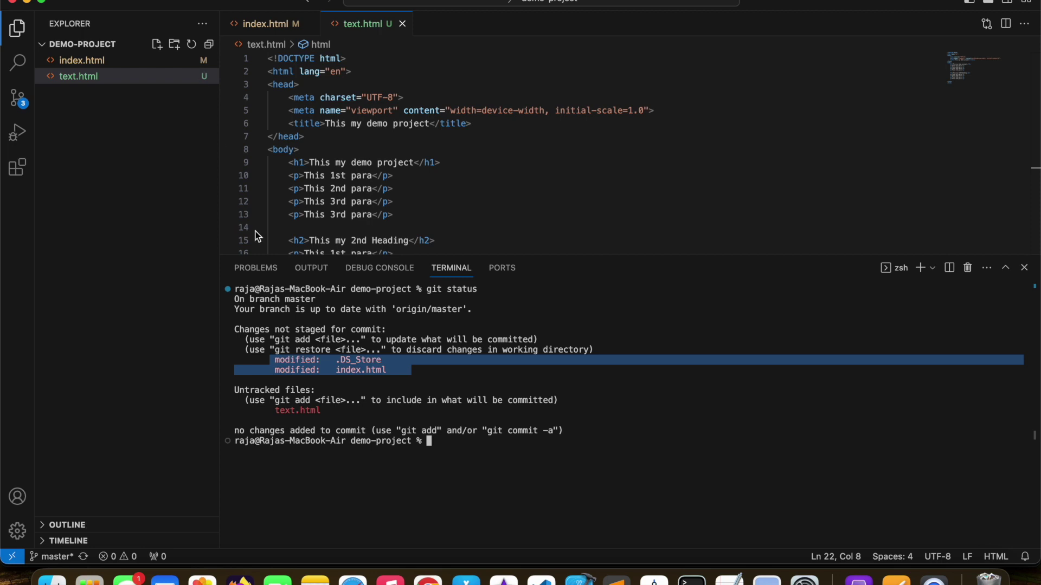
click(242, 399)
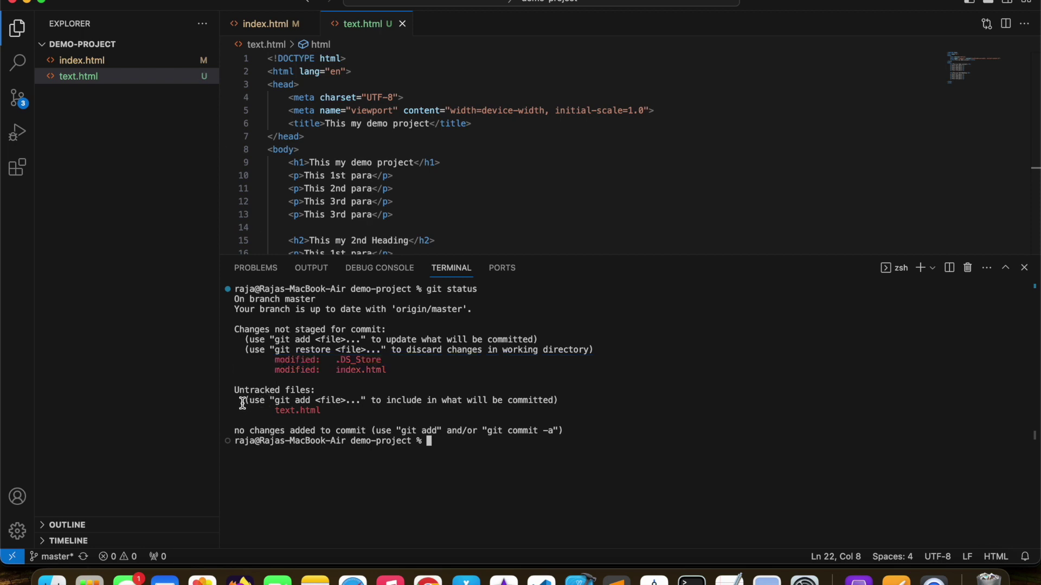
drag(233, 390, 332, 392)
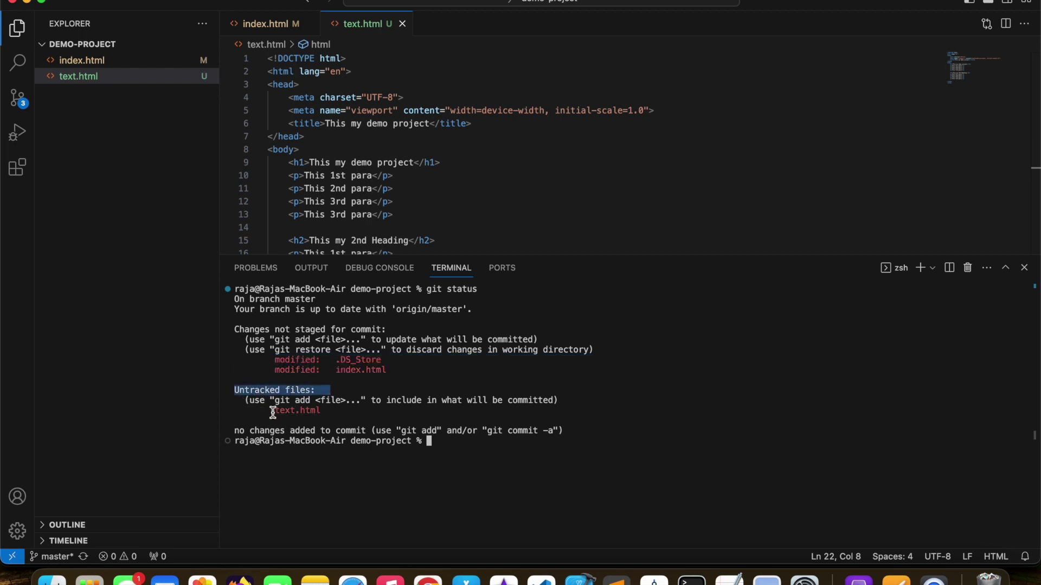
drag(264, 411, 337, 410)
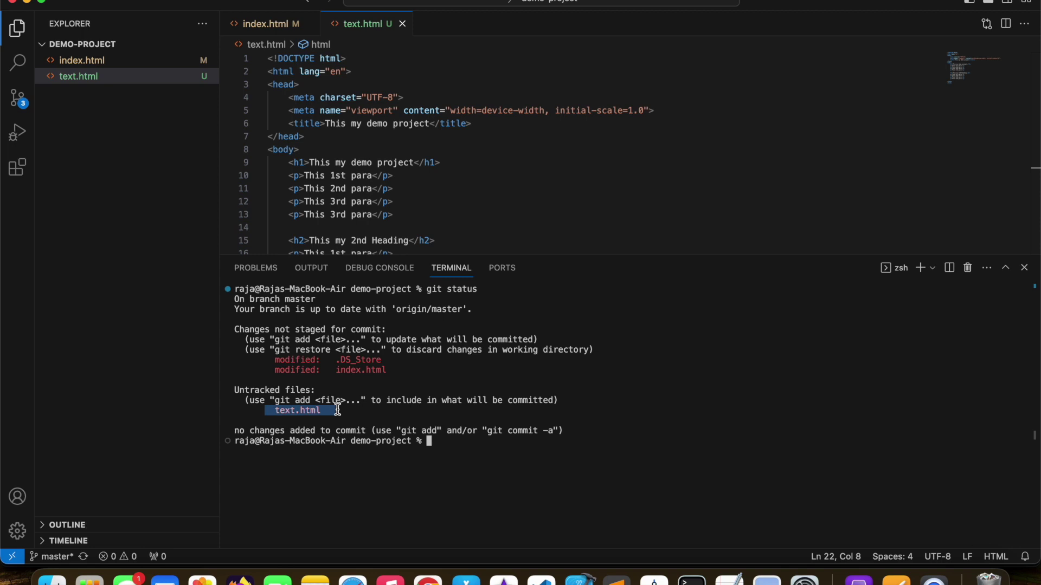
click(493, 450)
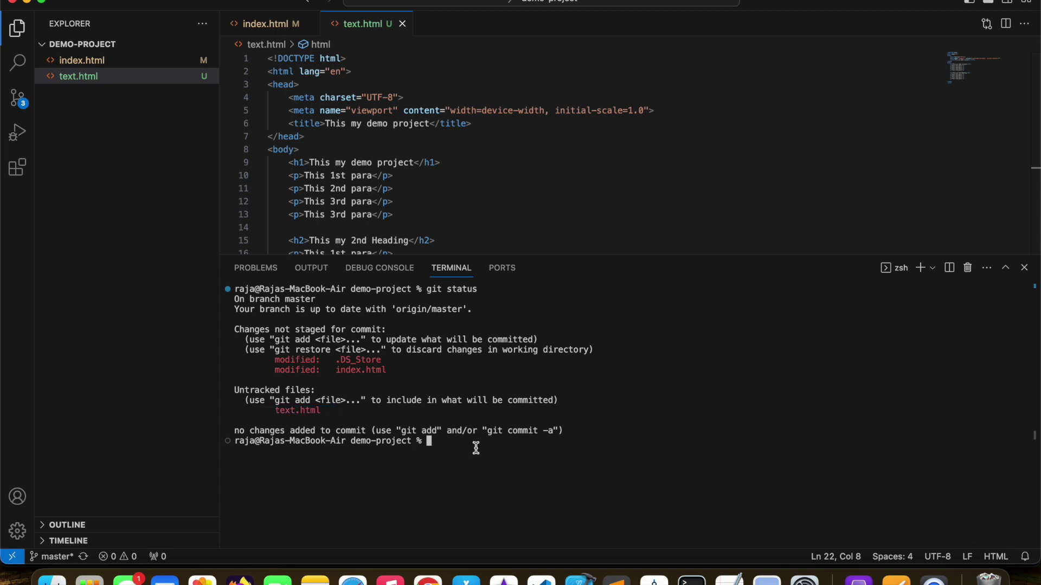
text(git )
text(add .)
Step: Stage all changes and commit with message 'added a text.html and done some changes in index file'
key(Return)
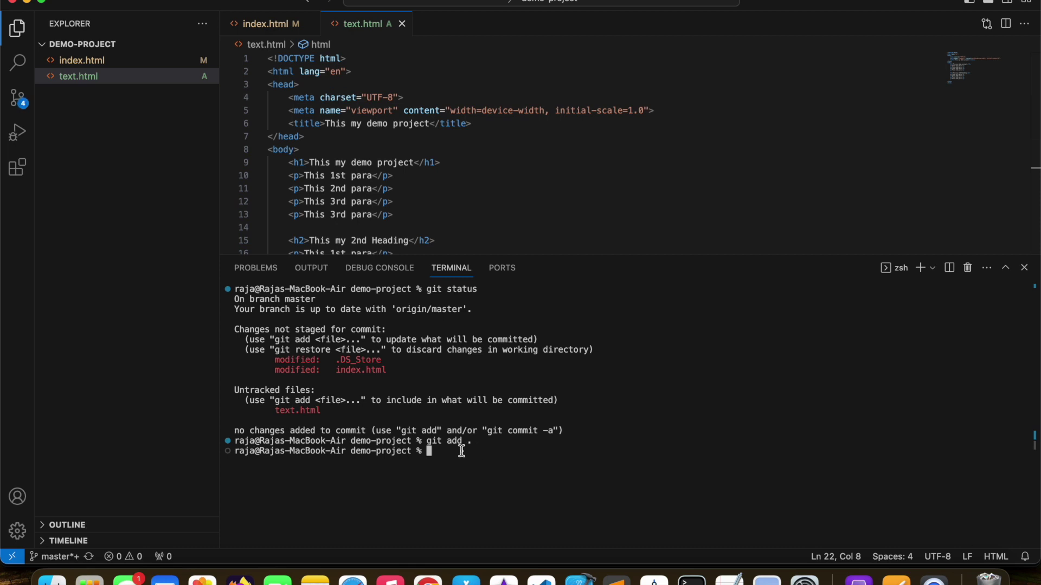
text(git commit -m ")
text(added a)
text( text.html and changed)
key(BackSpace)
key(BackSpace)
text(s )
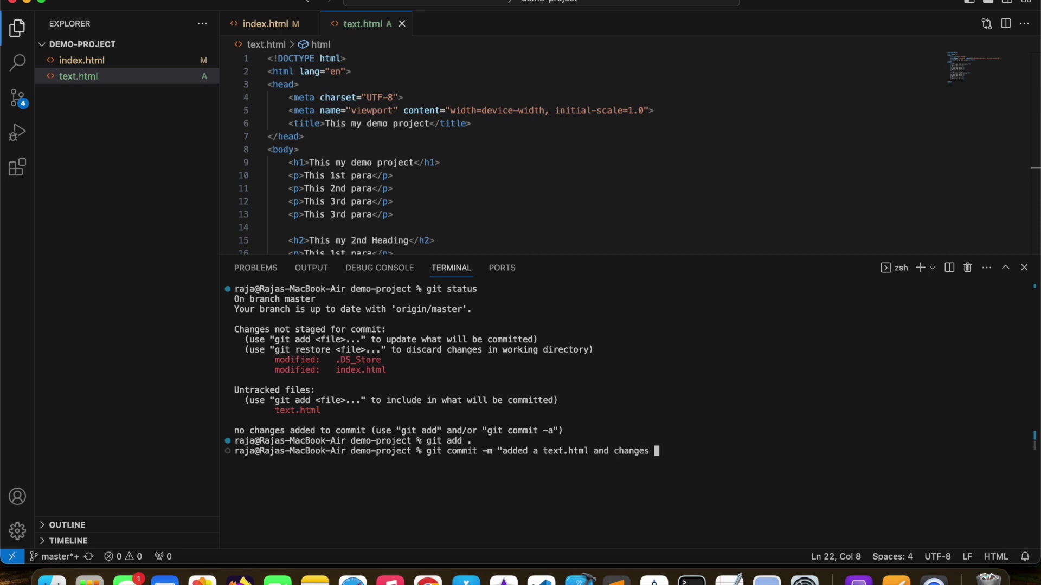
text(i)
text(n index file")
key(Left)
key(Left)
key(Left)
key(Left)
key(Left)
key(Left)
key(Left)
key(Left)
key(Left)
key(Left)
key(Left)
key(Left)
key(Left)
key(Left)
text(done some)
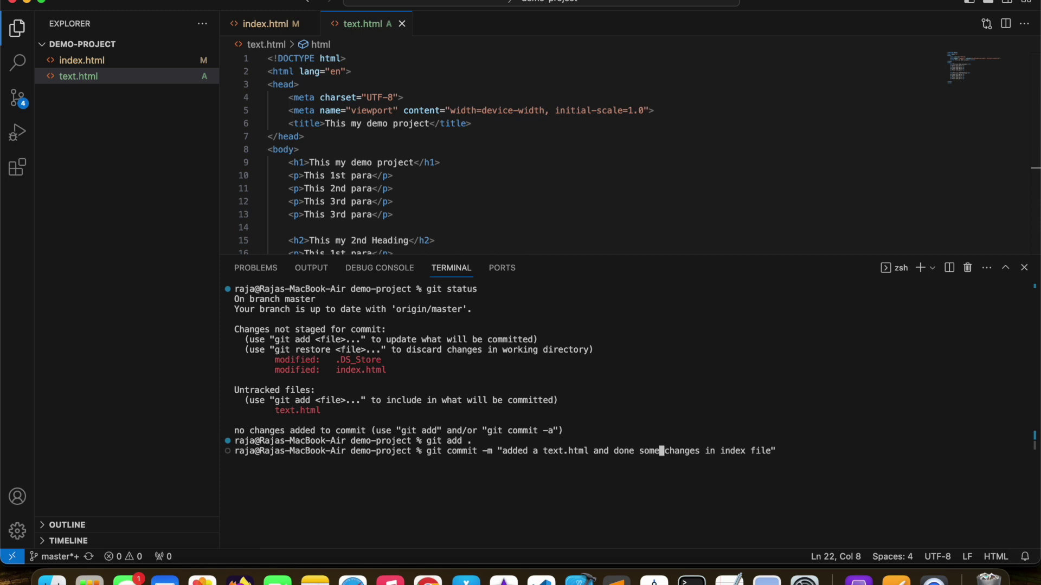
key(Right)
key(Right)
key(Right)
key(Right)
key(Right)
key(Right)
key(Right)
key(Right)
key(Right)
key(Right)
key(Right)
key(Right)
key(Right)
key(Right)
key(Right)
key(Return)
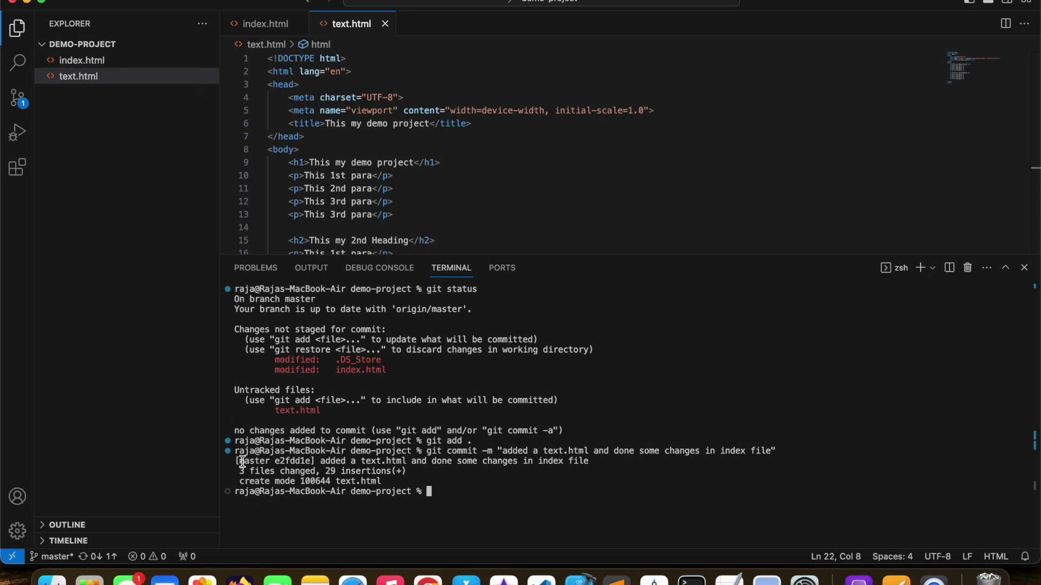
Step: Highlight the commit summary: 3 files changed and the created text.html
drag(235, 470, 405, 471)
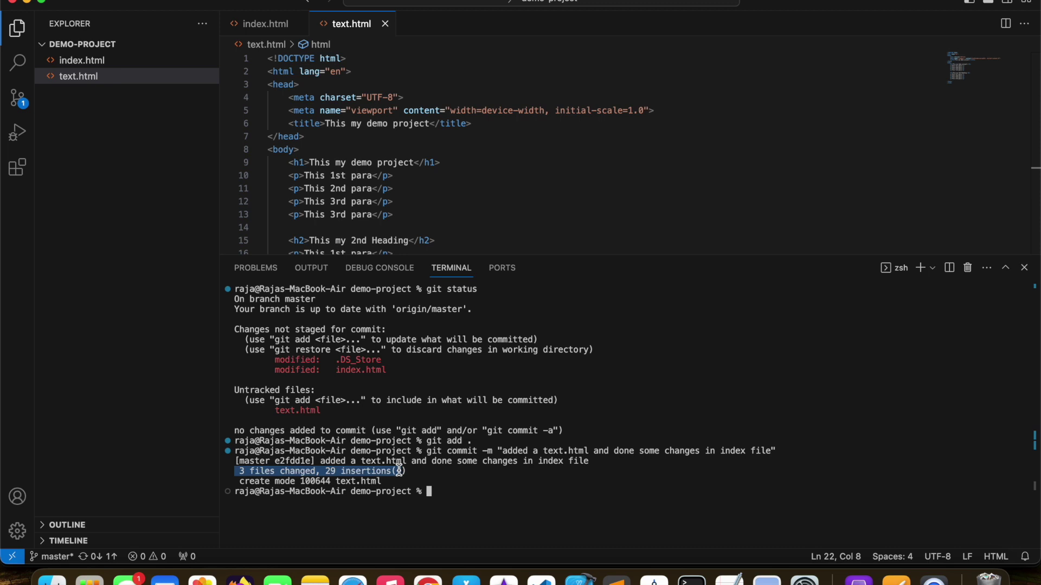
drag(241, 472, 409, 479)
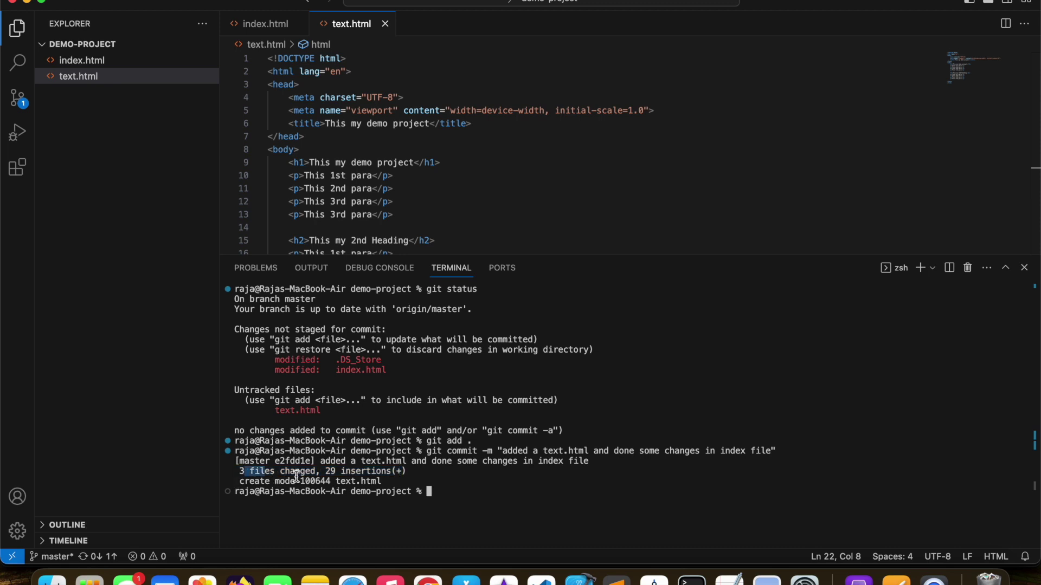
click(344, 481)
drag(354, 481, 398, 481)
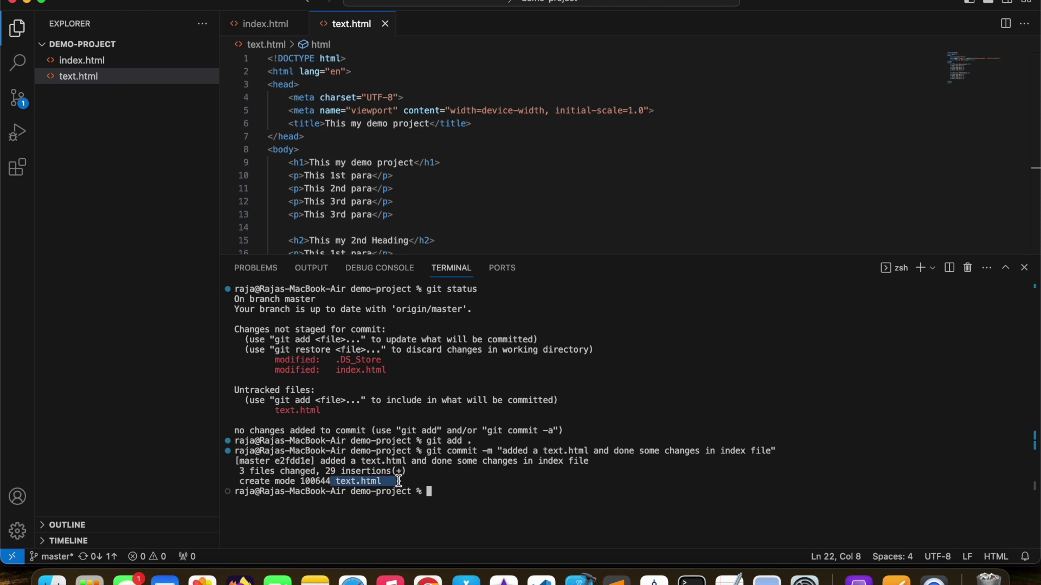
click(456, 498)
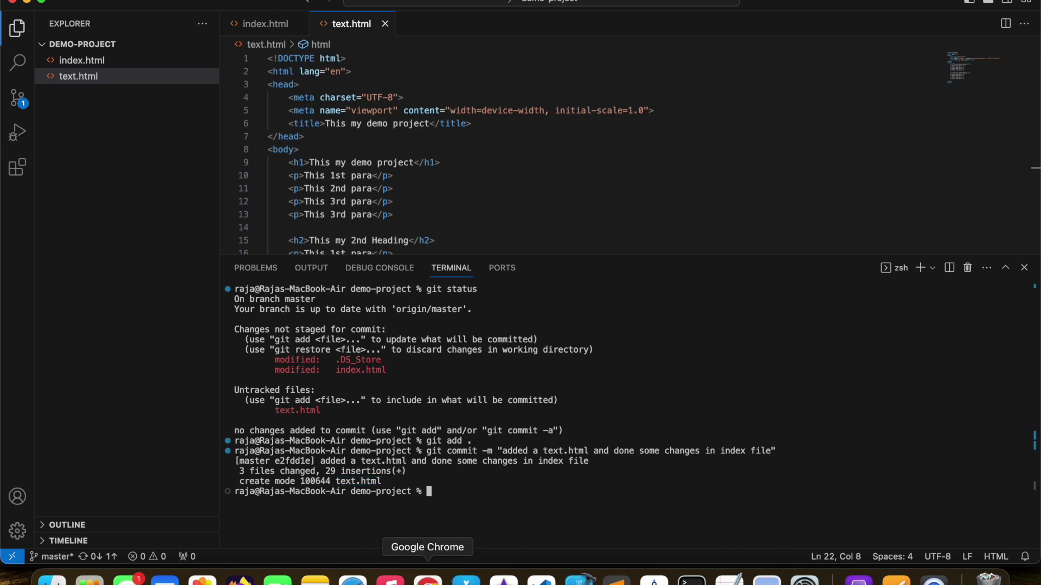
click(428, 579)
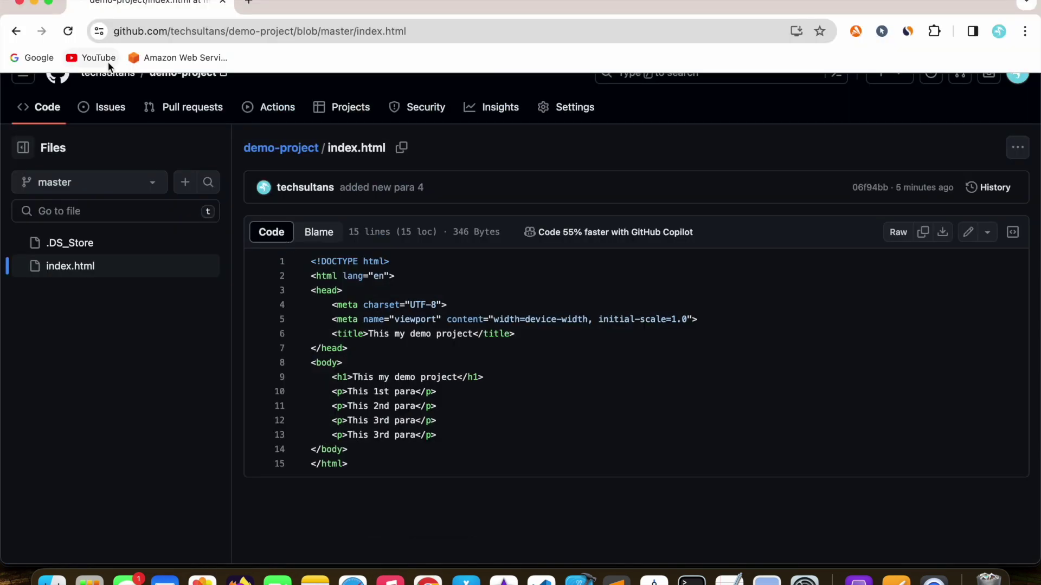
click(65, 31)
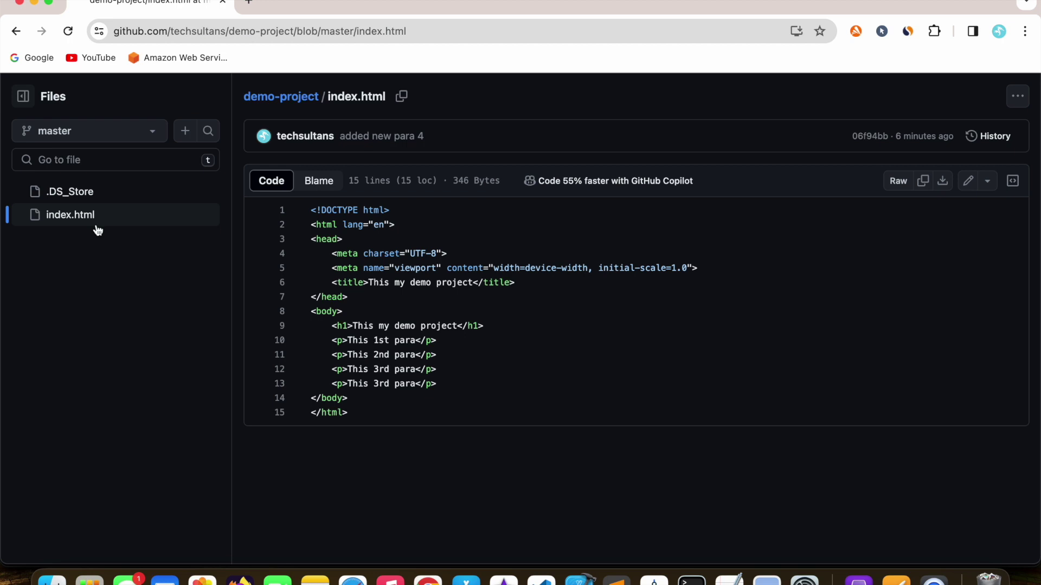
scroll(507, 400, down, 1)
drag(311, 309, 472, 393)
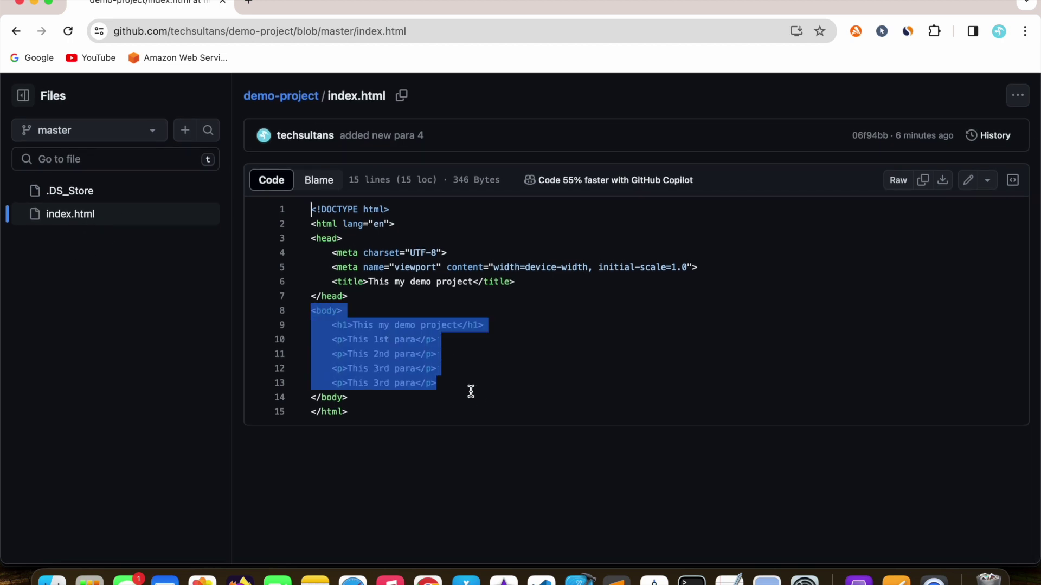
click(472, 393)
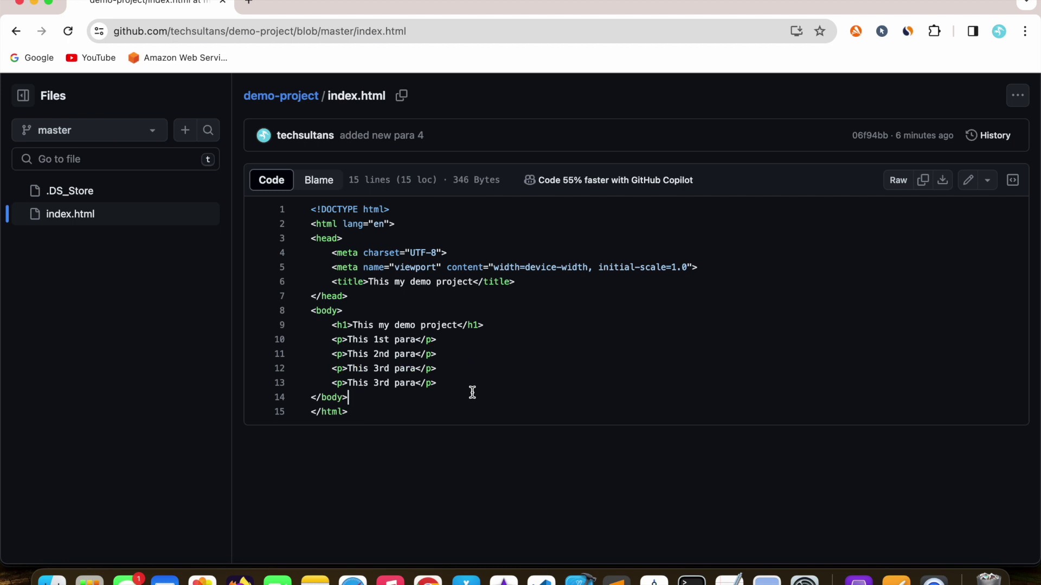
click(540, 580)
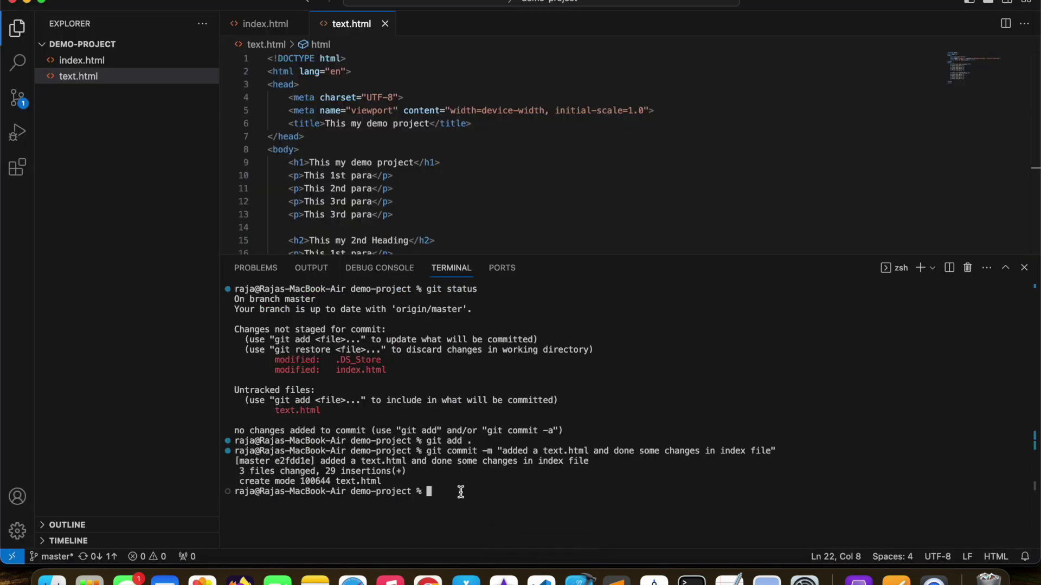
Step: Push the commit to the remote demo-project repository with git push
text(git push)
text(or)
key(BackSpace)
key(BackSpace)
key(BackSpace)
click(428, 579)
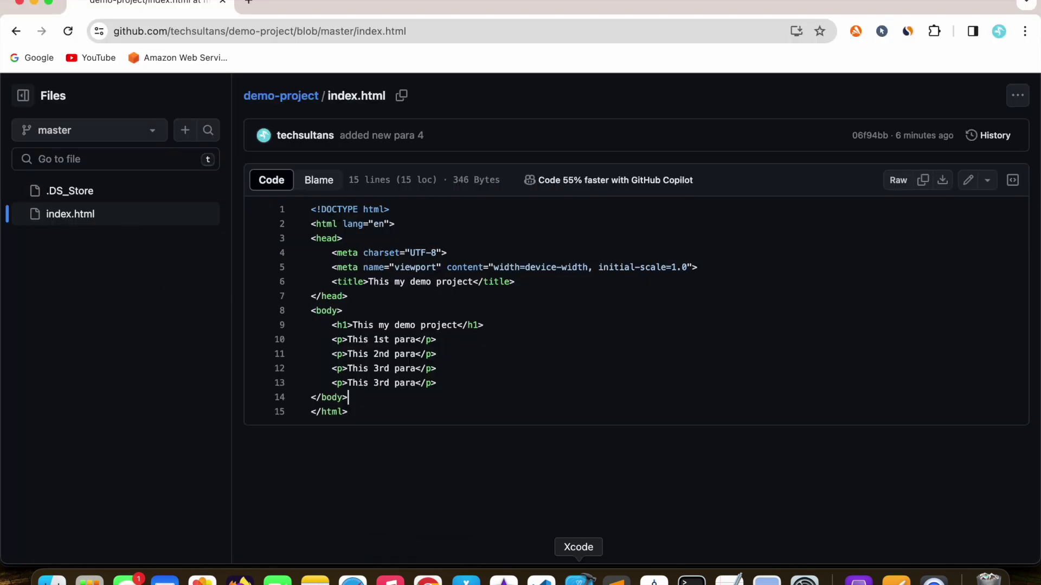
click(541, 579)
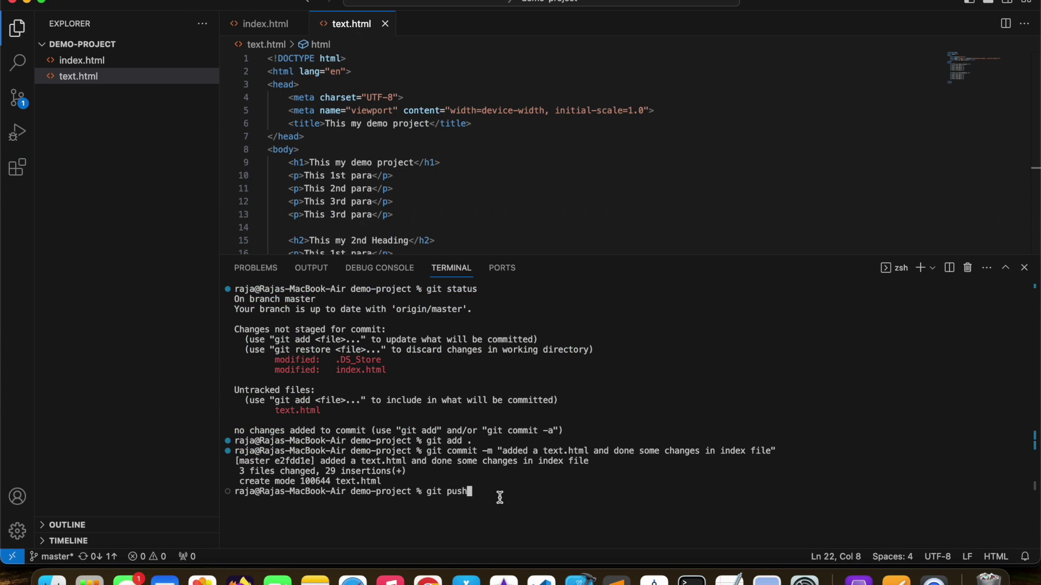
key(Return)
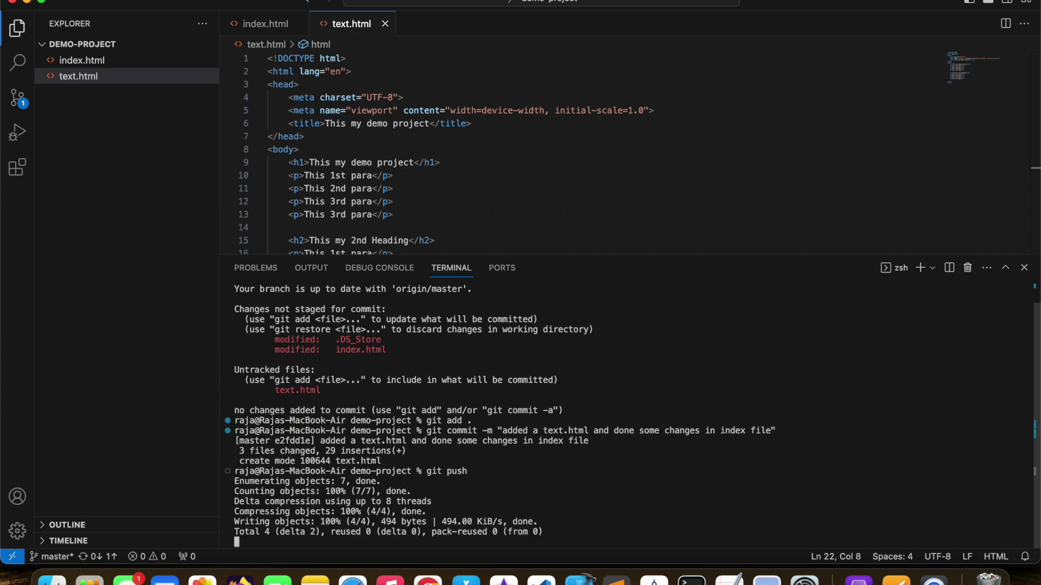
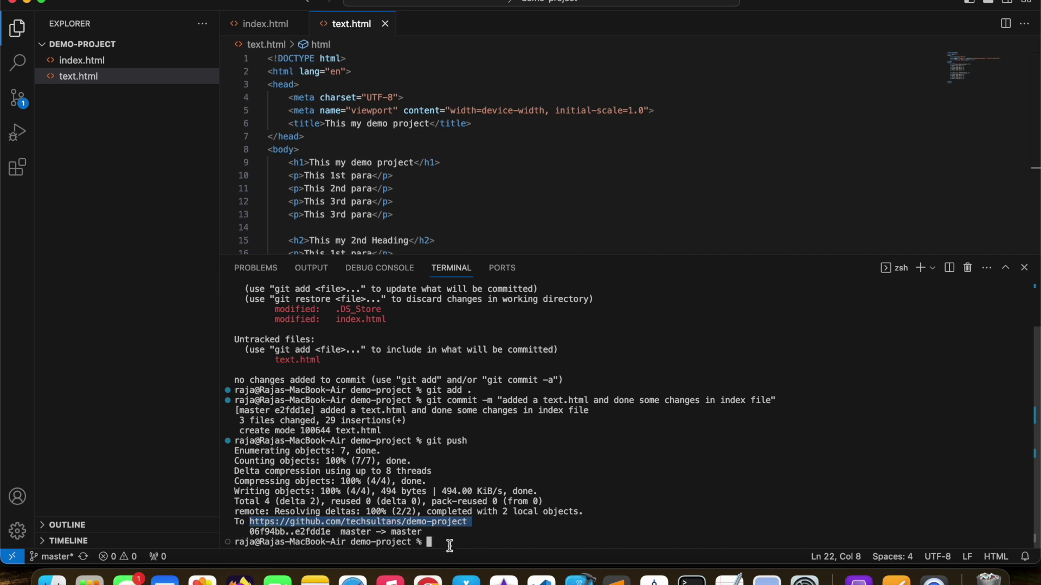
Step: Bring the browser with the repository's GitHub index.html page to the front
click(427, 580)
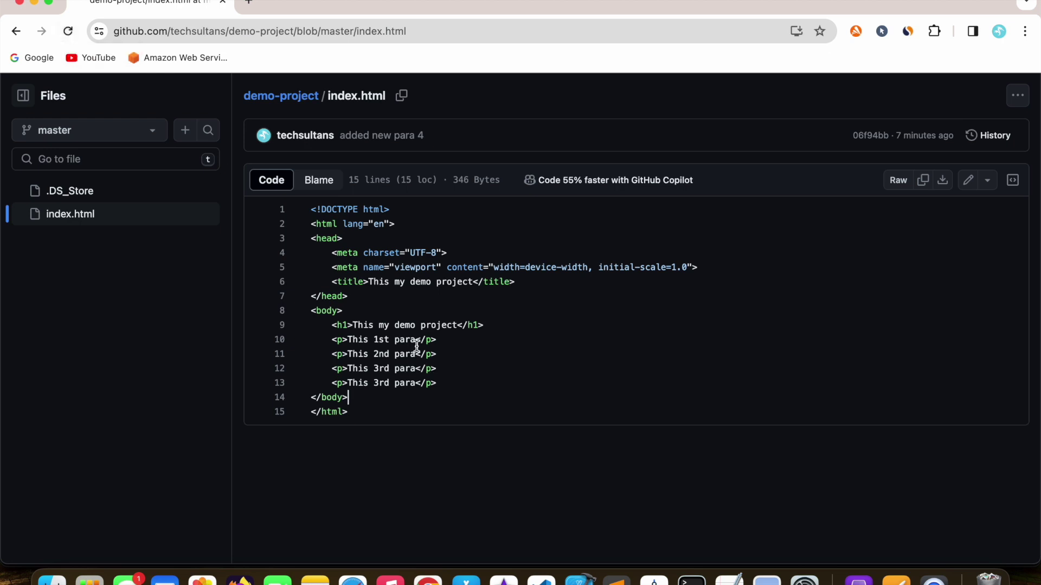
Step: Reload GitHub to show the pushed commit, check index.html's new second heading, and open text.html
click(68, 31)
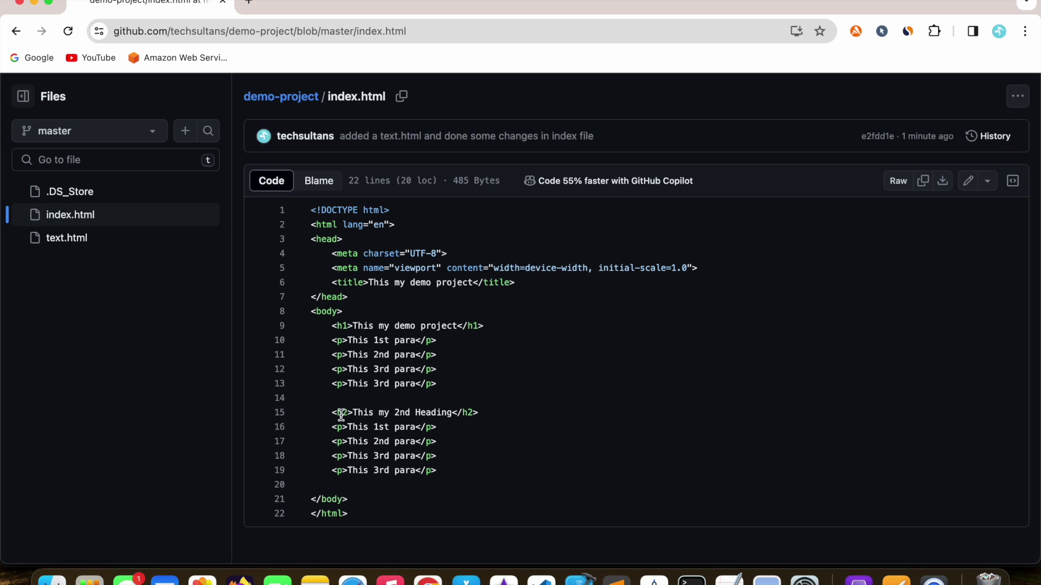
mouse_move(327, 412)
mouse_down()
mouse_move(461, 454)
mouse_move(465, 474)
mouse_up()
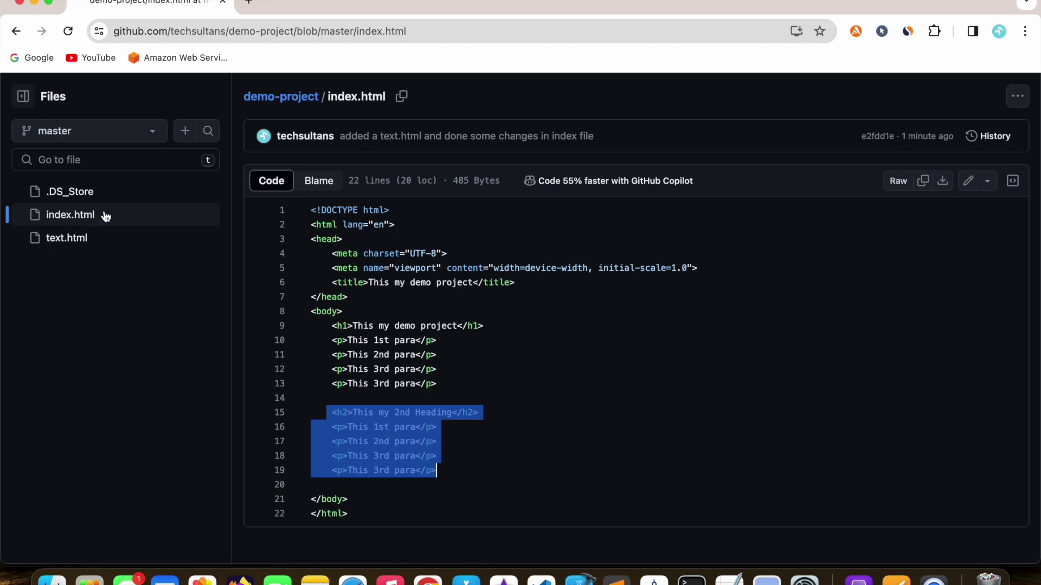
click(86, 245)
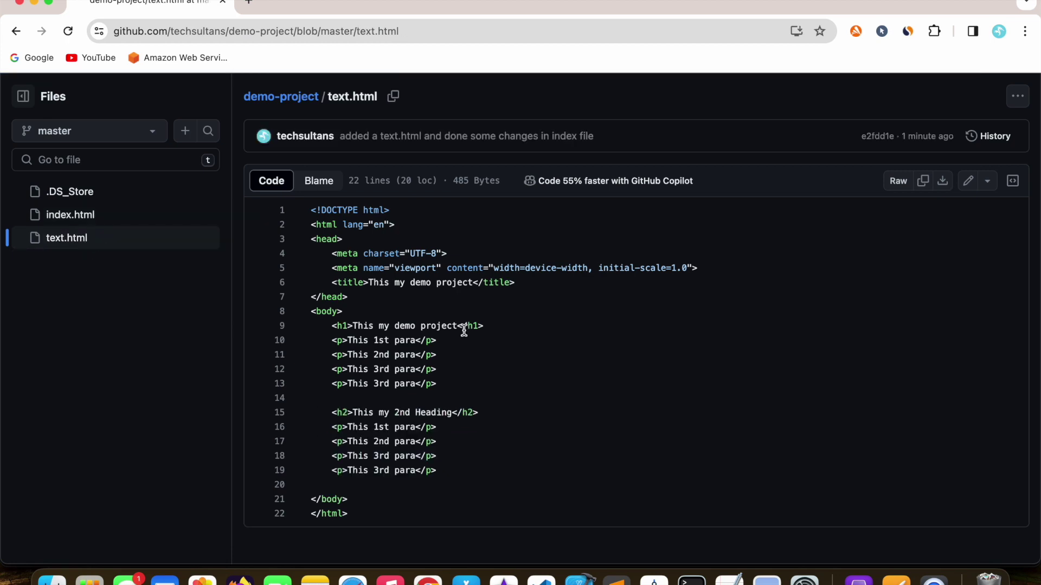
Step: Compare VS Code's index.html with GitHub's index.html, then return to VS Code
click(541, 580)
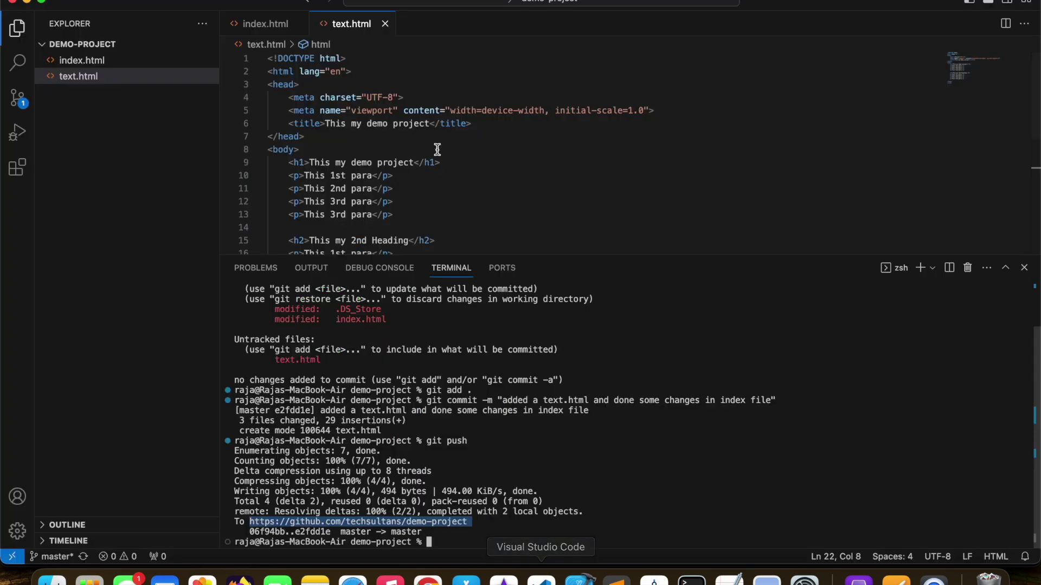
scroll(442, 162, down, 5)
scroll(444, 170, up, 1)
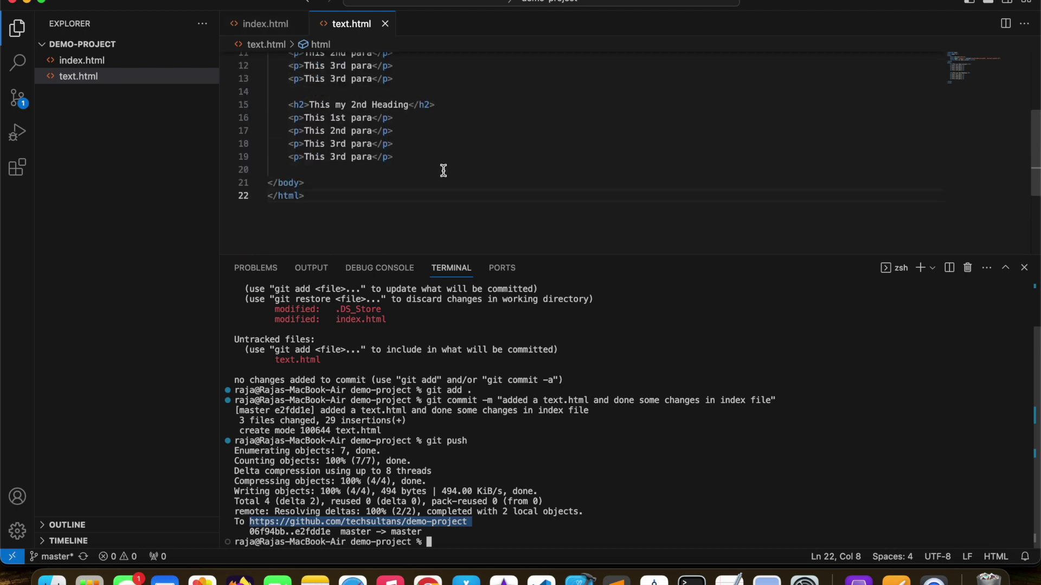
scroll(444, 169, up, 2)
click(265, 24)
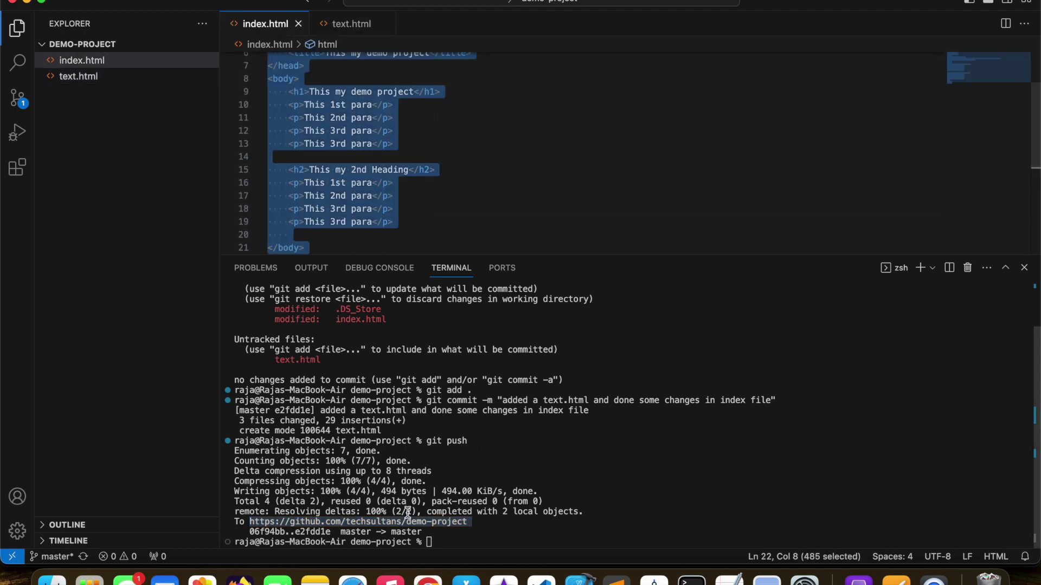
click(429, 580)
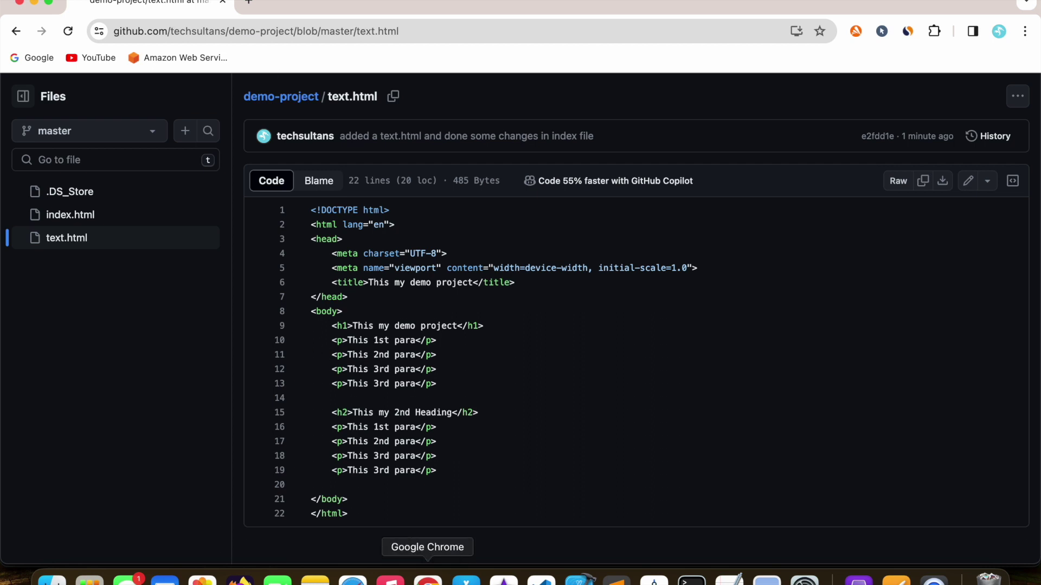
click(105, 217)
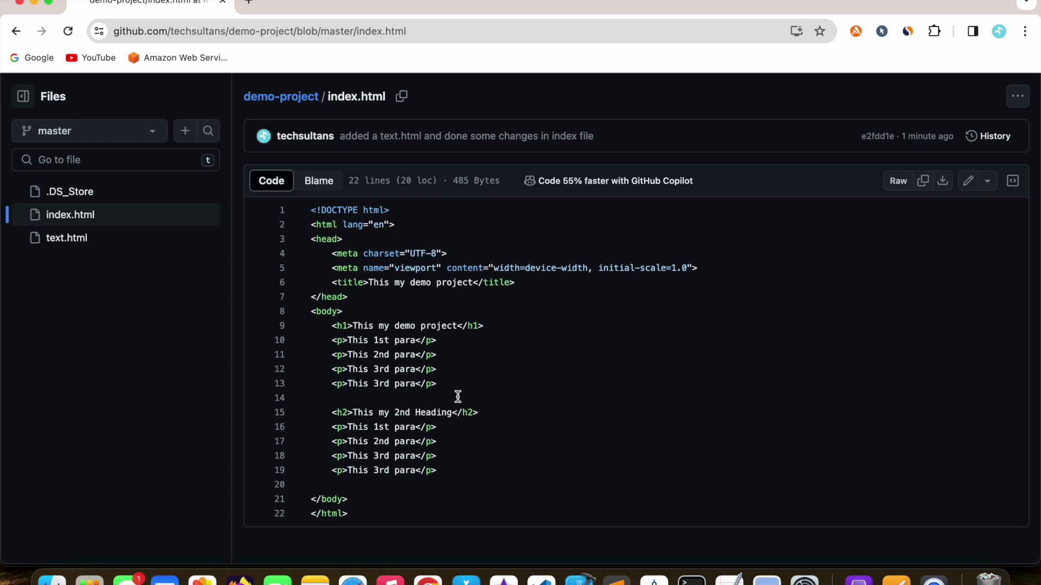
click(541, 580)
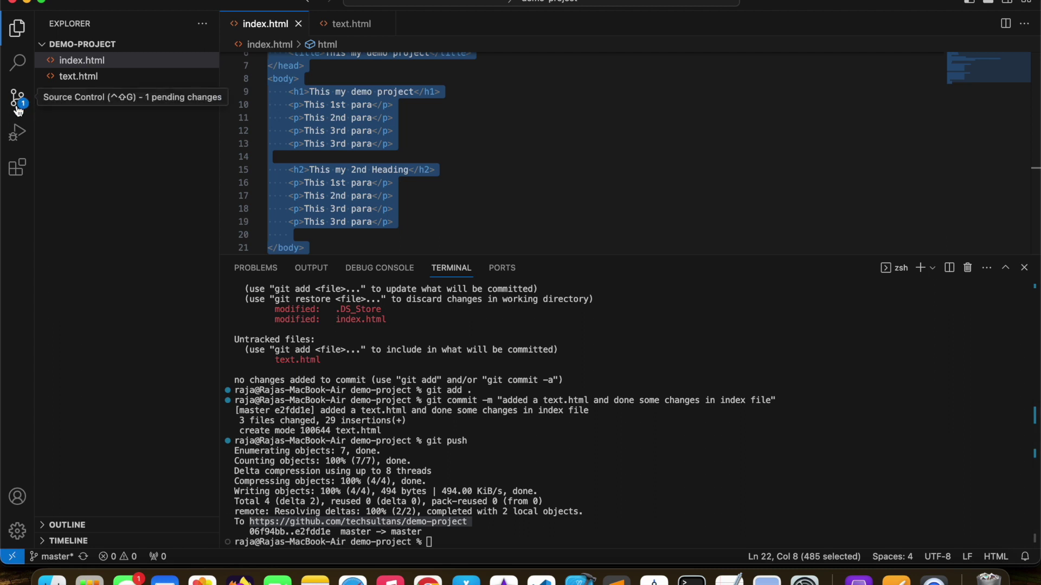
click(23, 108)
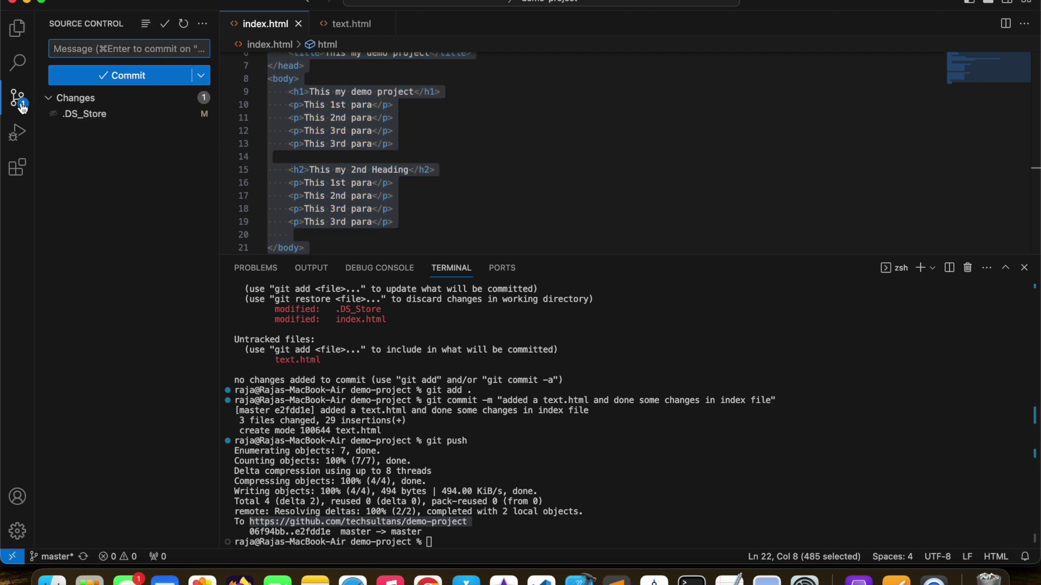
click(211, 80)
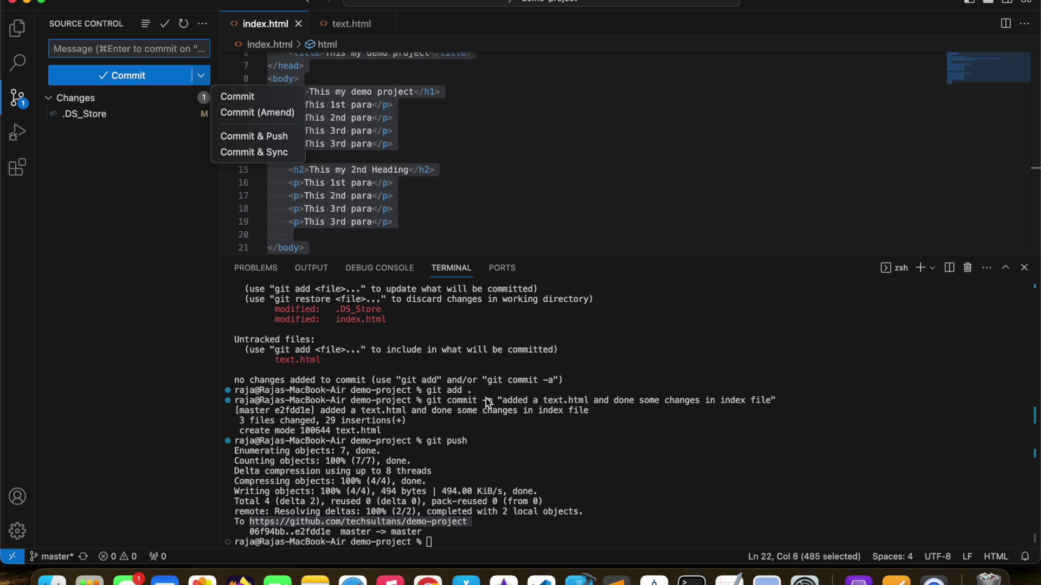
click(506, 405)
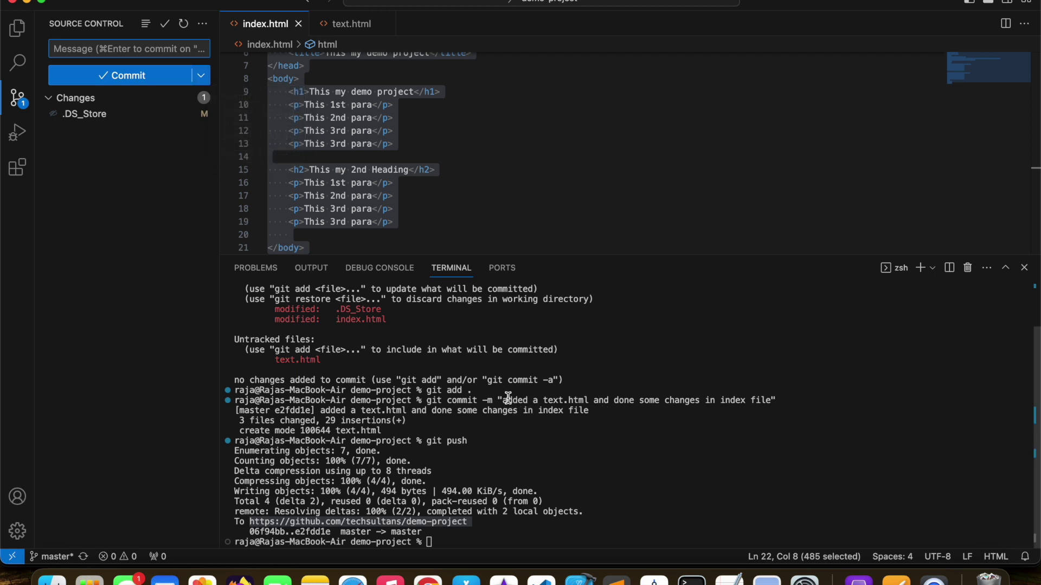
drag(503, 401, 770, 401)
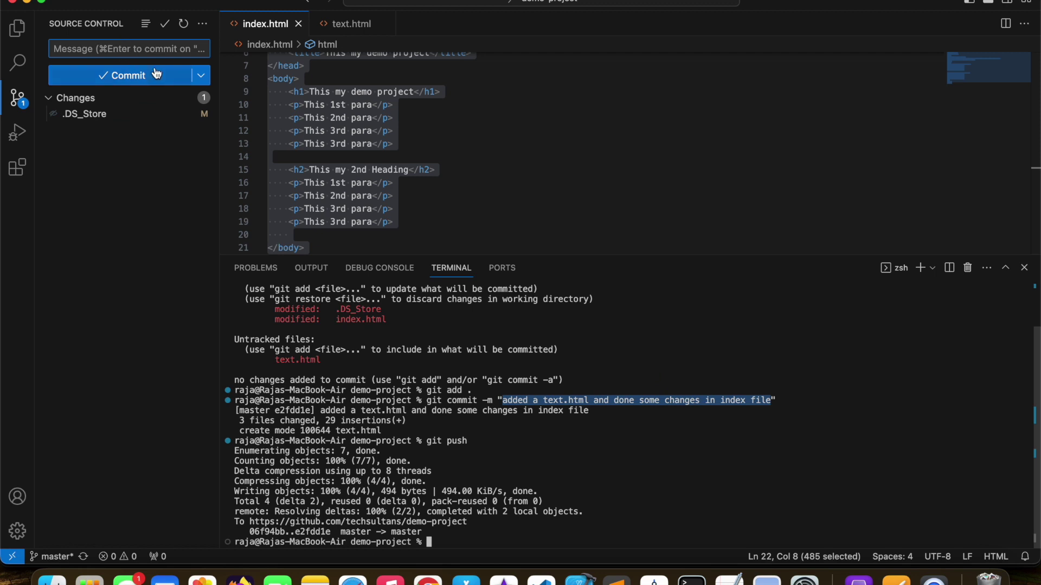
click(201, 75)
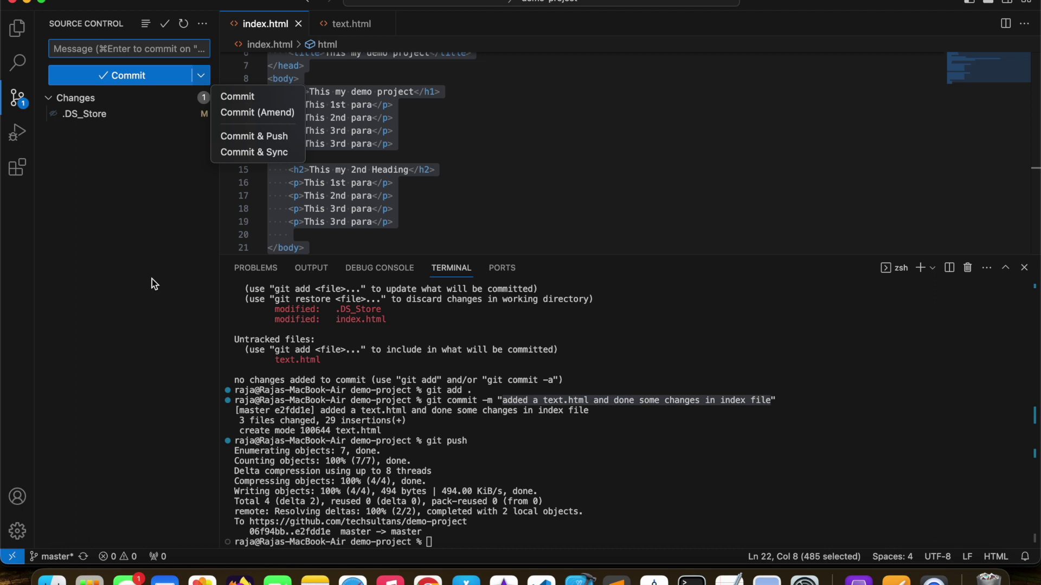
click(17, 34)
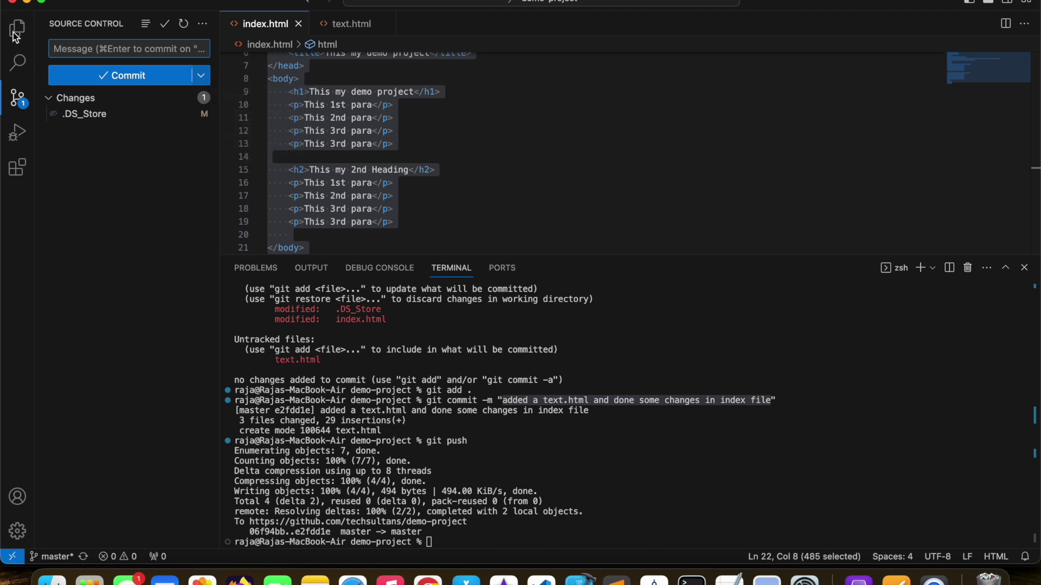
click(19, 32)
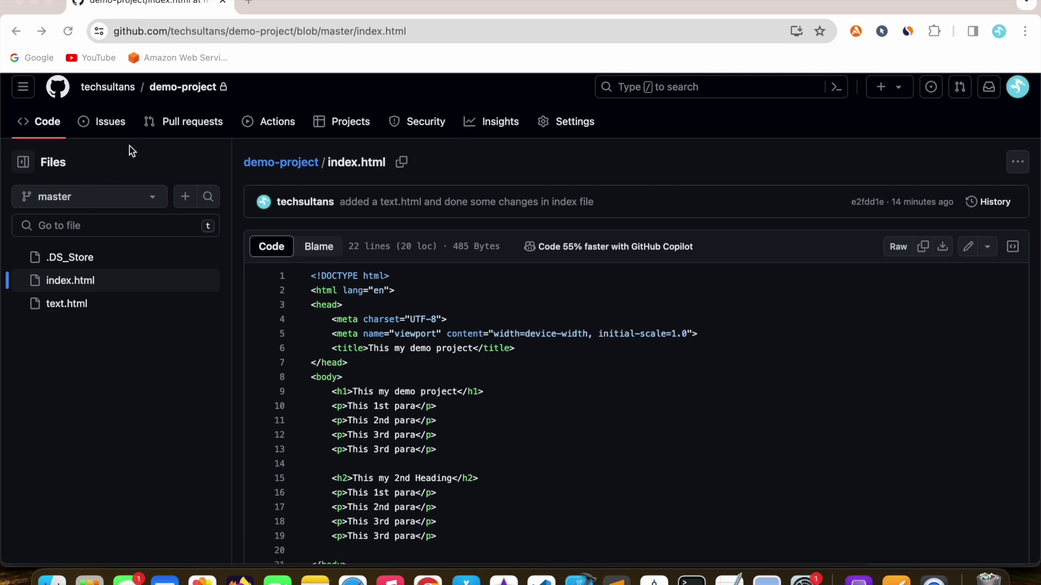
Step: Bring the browser window into focus
click(74, 286)
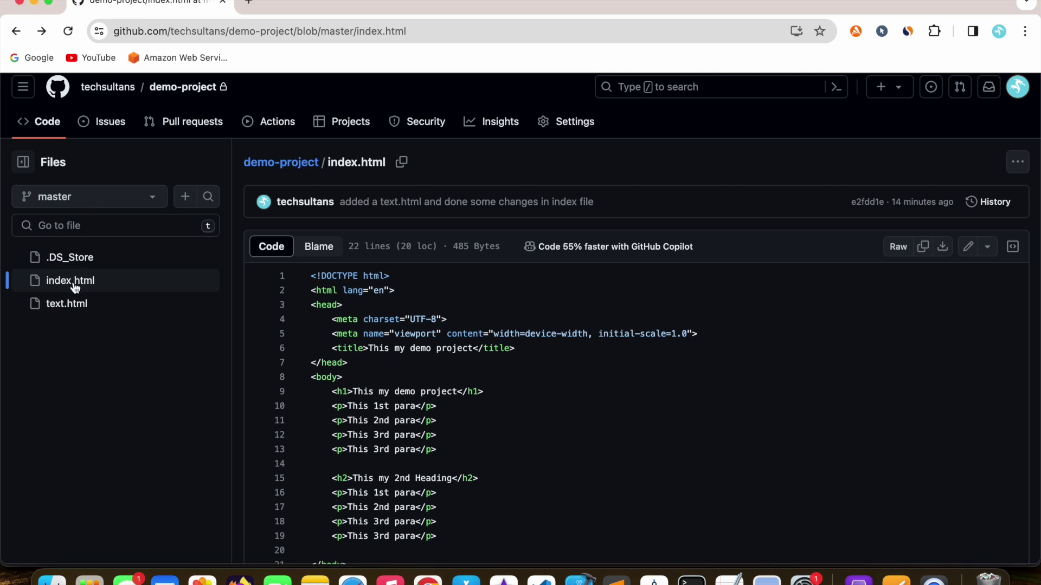
Step: Open demo-project from the profile's Repositories list and view its main-branch commits
click(103, 93)
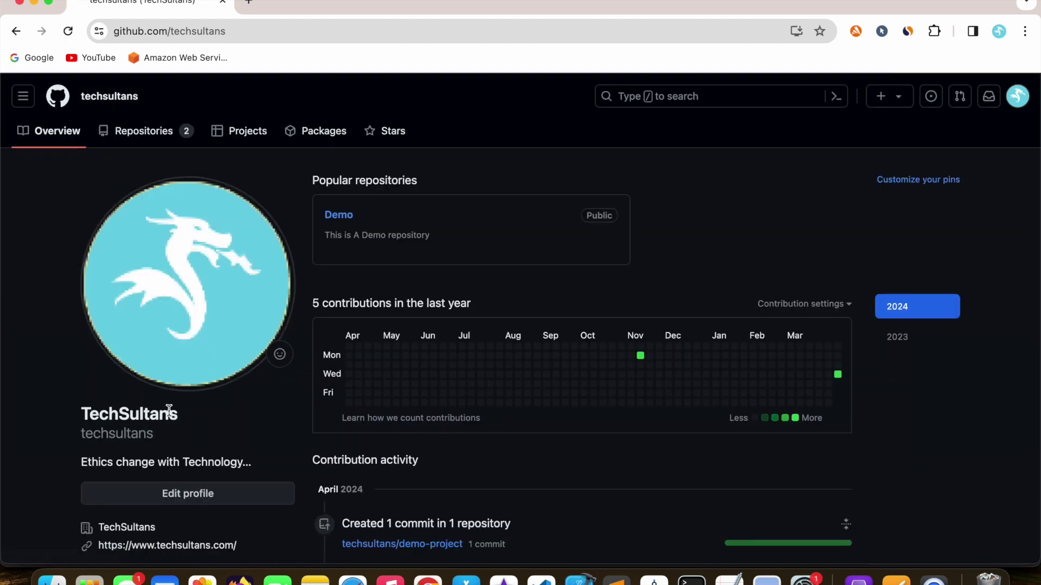
click(148, 134)
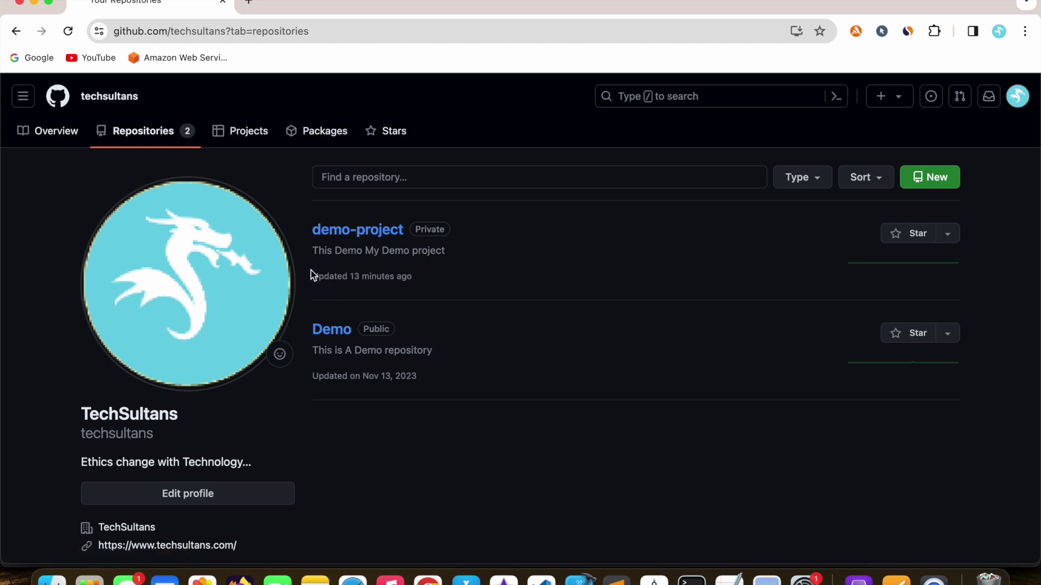
drag(311, 275, 406, 276)
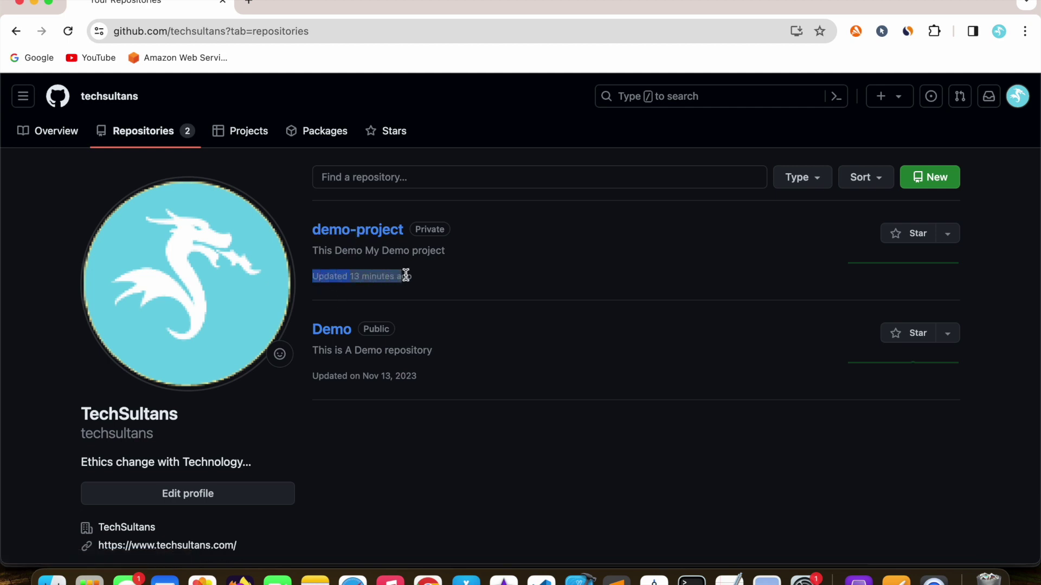
click(372, 232)
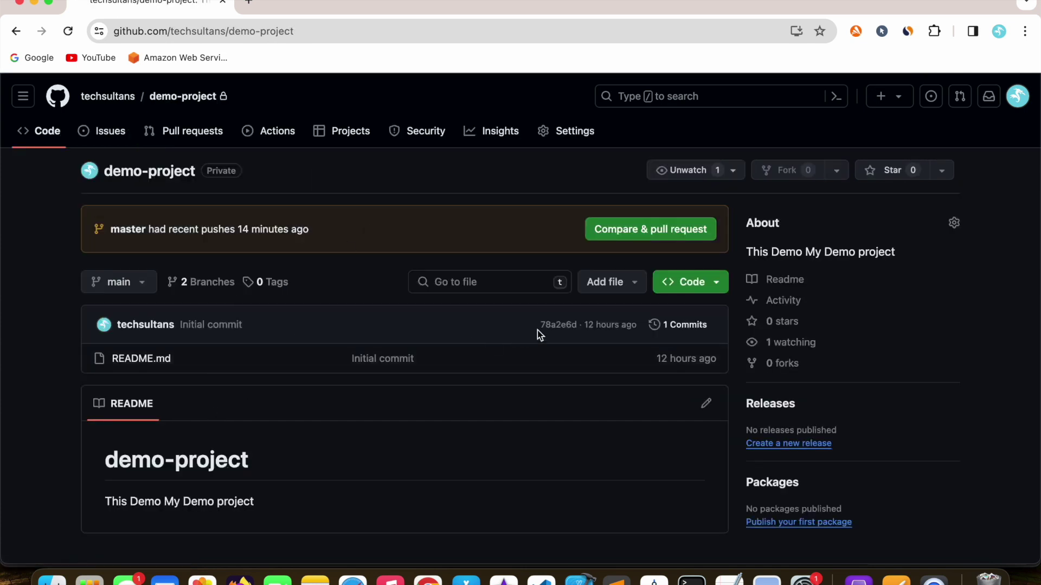
drag(586, 326, 633, 329)
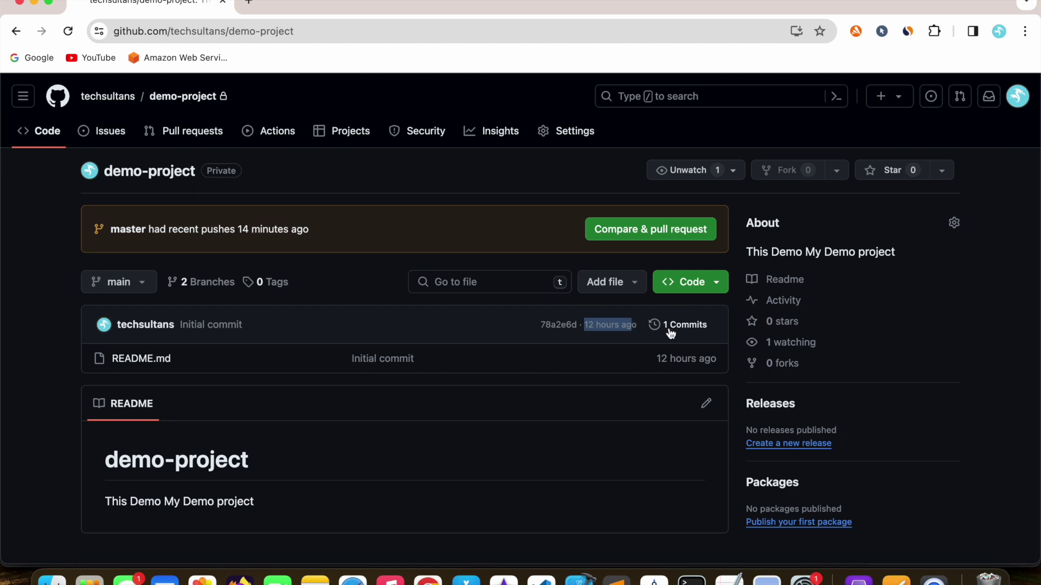
mouse_move(145, 325)
click(132, 326)
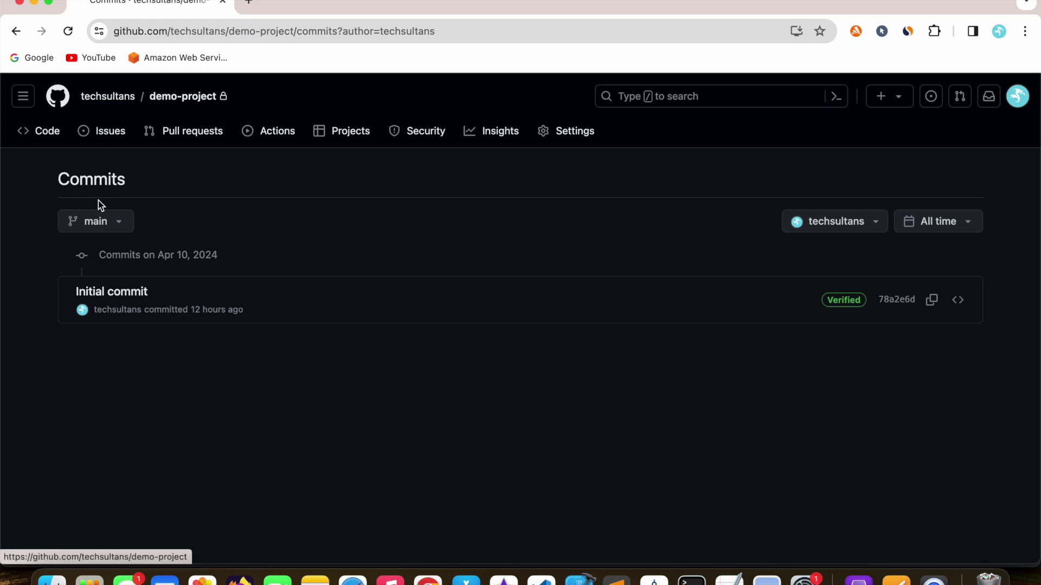
Step: Show the master branch commits, check Pull requests, then return to the master files
click(112, 230)
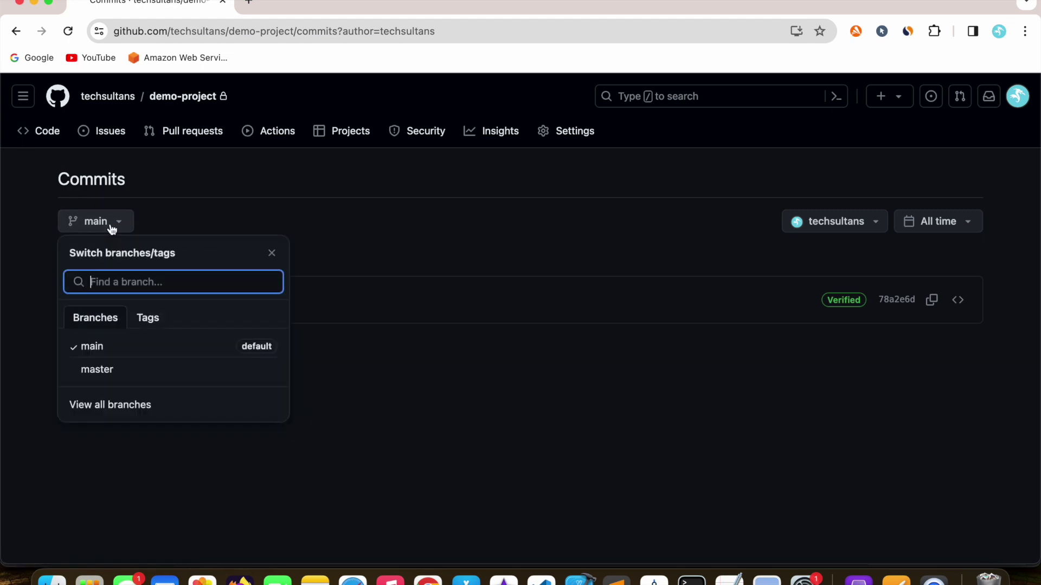
click(127, 374)
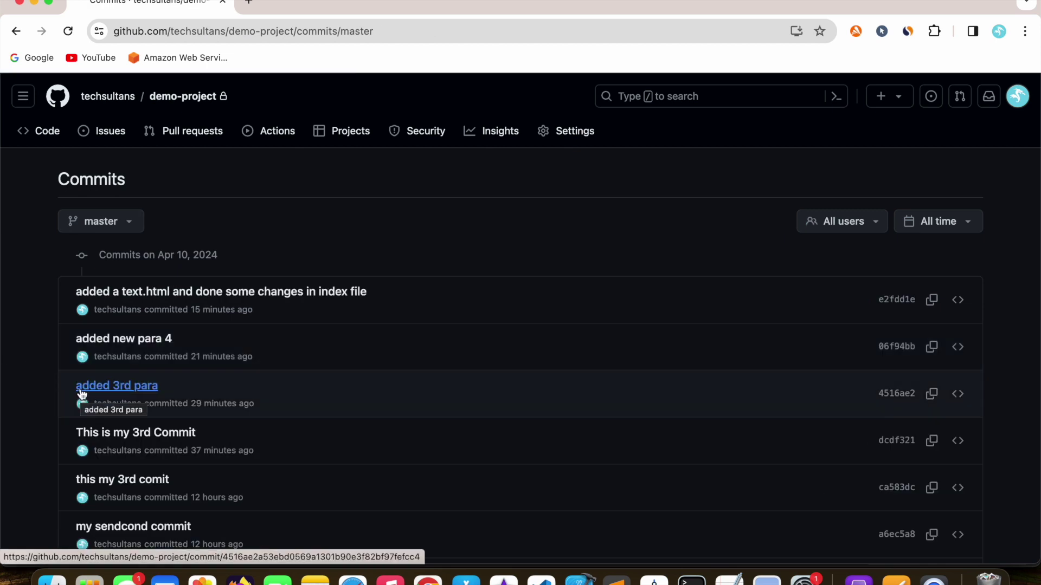
scroll(45, 465, down, 5)
scroll(46, 465, up, 5)
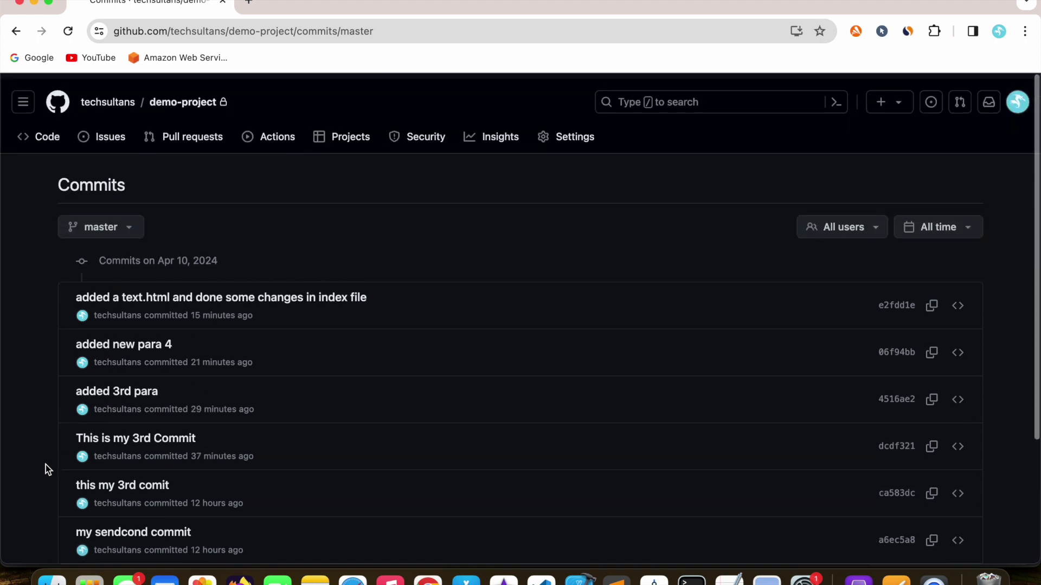
scroll(251, 272, up, 1)
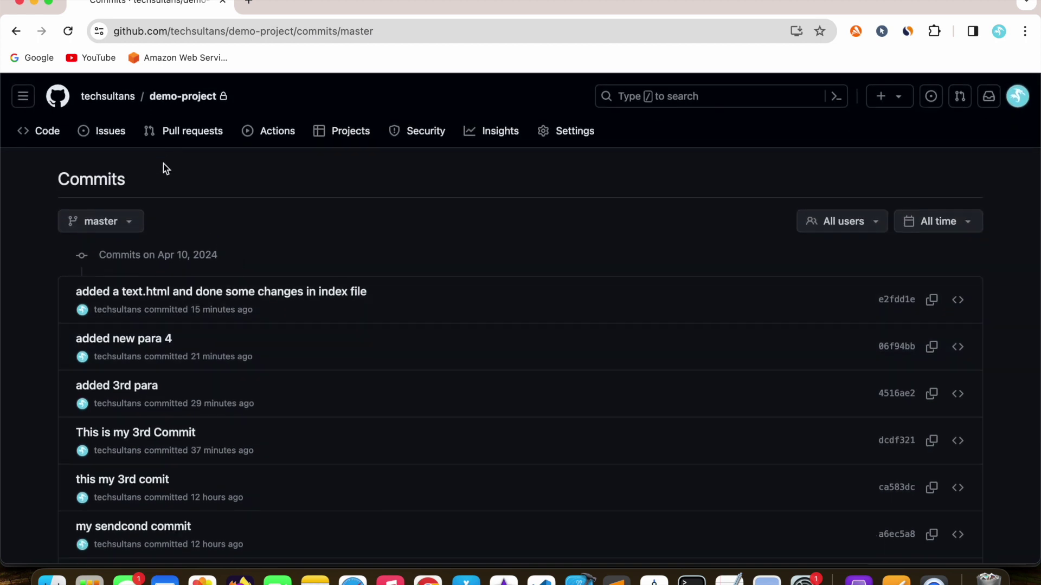
click(196, 135)
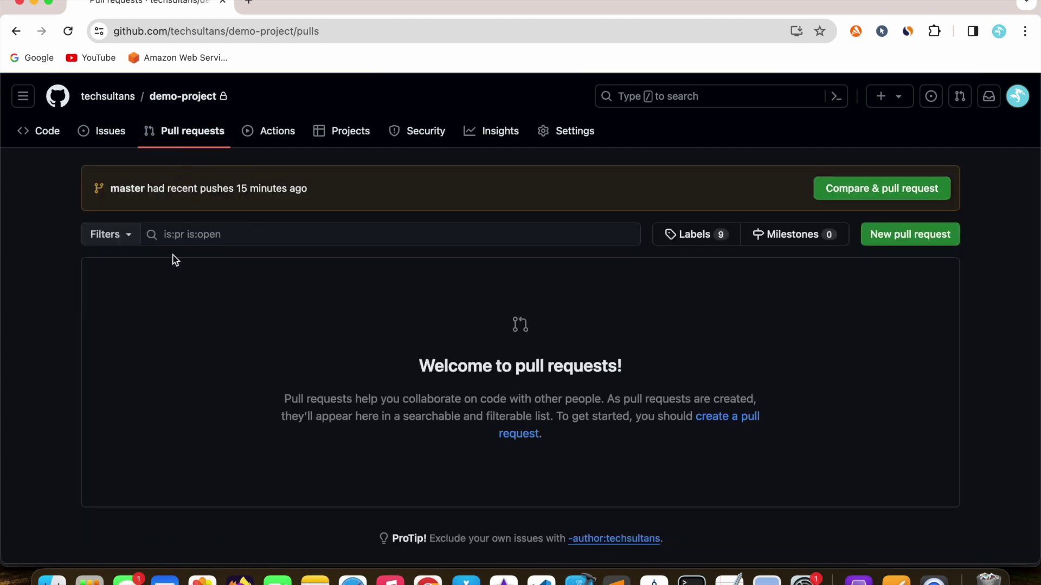
click(35, 137)
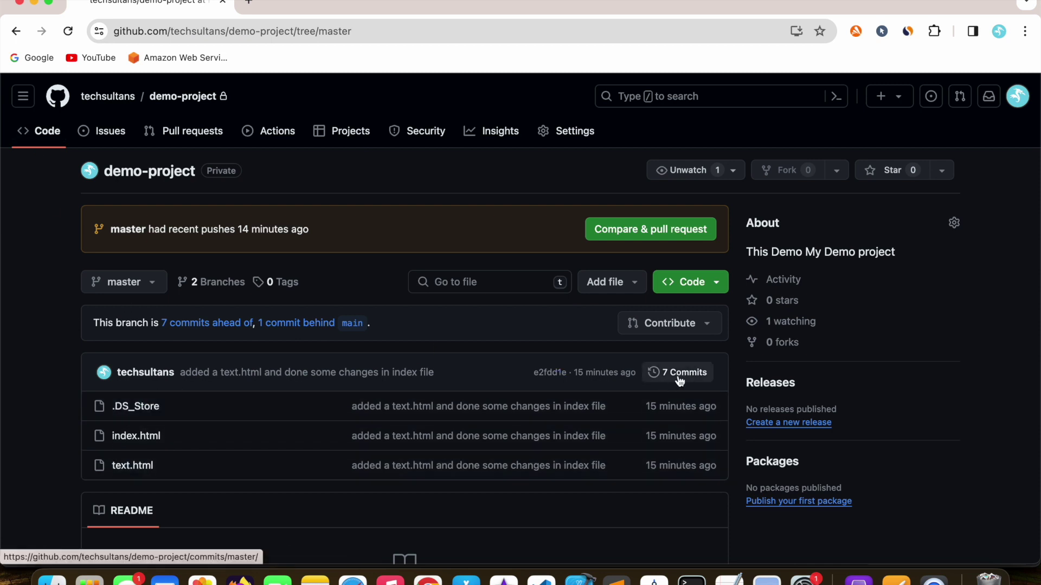
Step: Open index.html on master and view its commit history
click(144, 442)
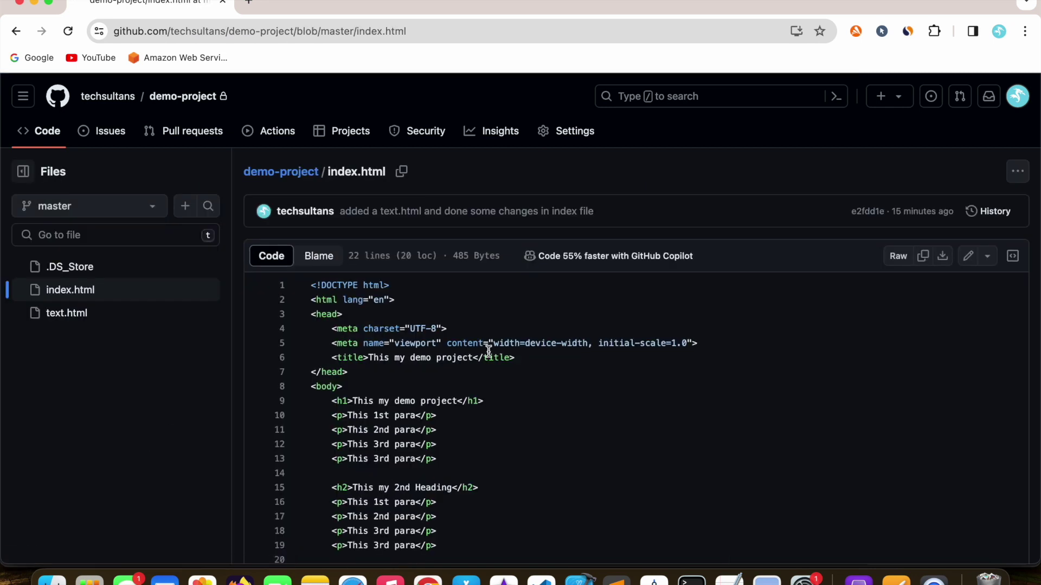
click(986, 214)
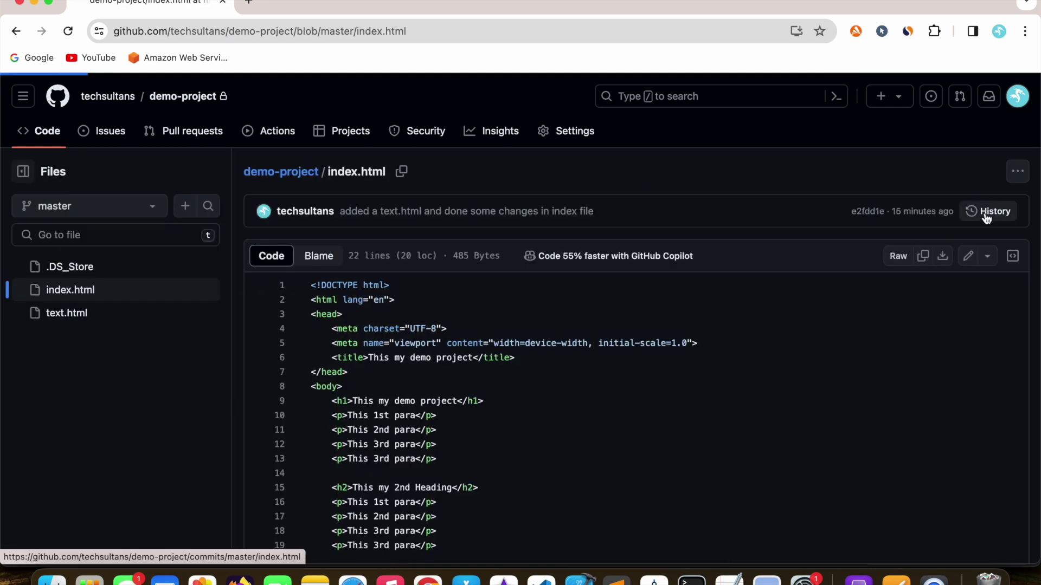
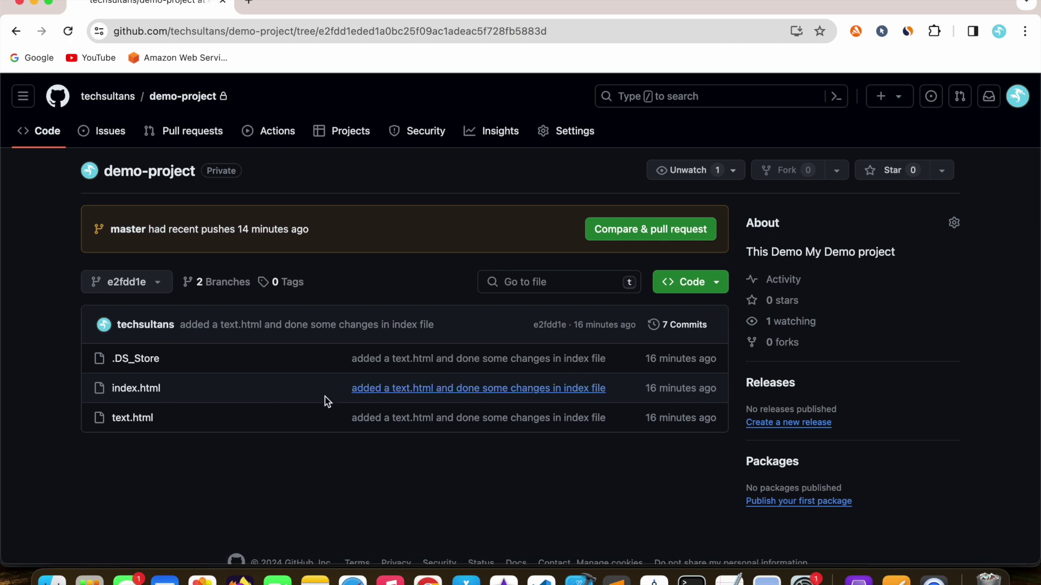
Step: Open index.html from the demo-project file list and scroll through its code
click(153, 396)
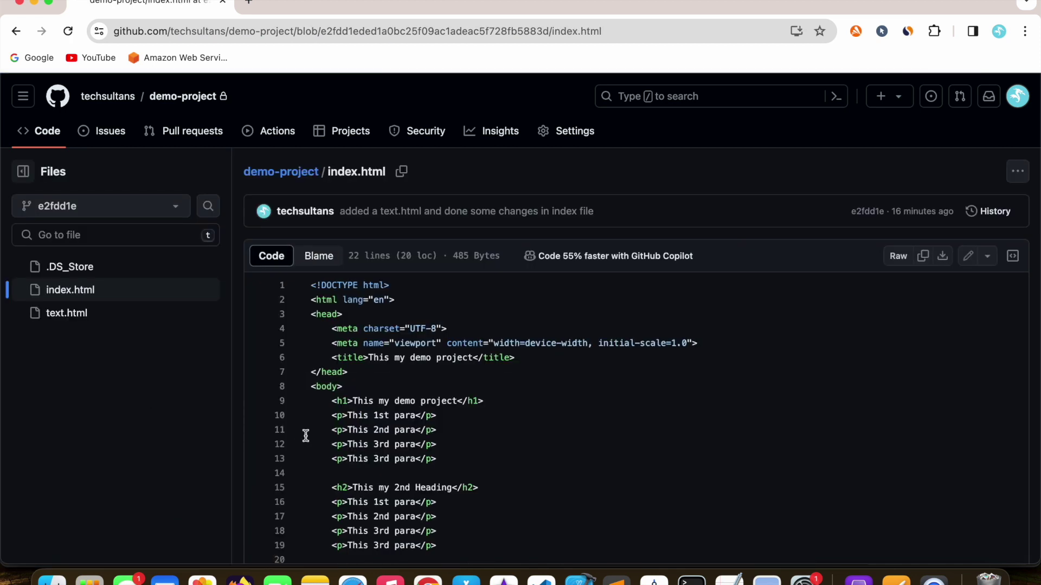
scroll(316, 434, down, 3)
scroll(305, 435, up, 2)
scroll(306, 436, up, 1)
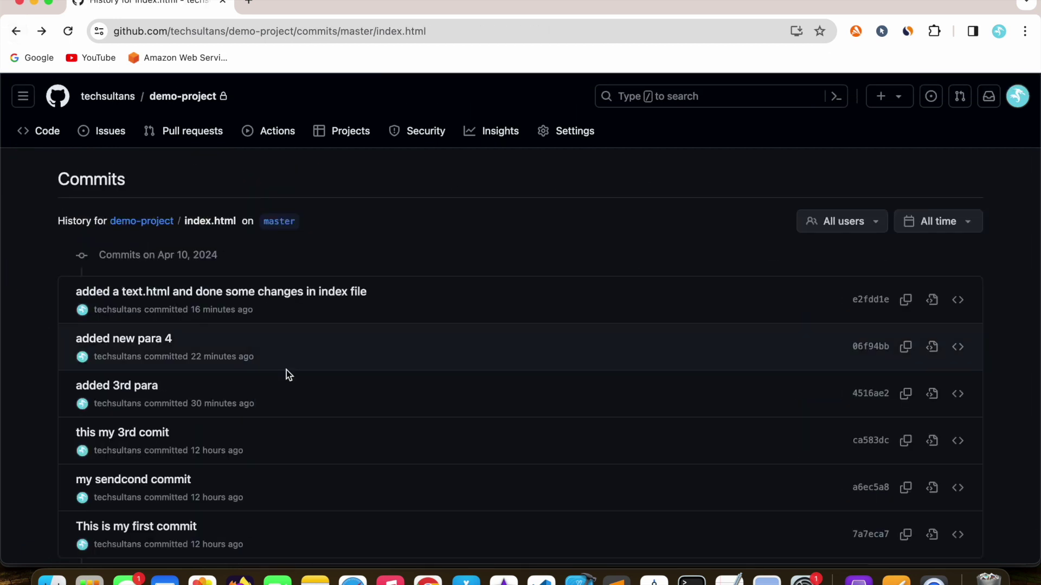
scroll(287, 369, down, 5)
scroll(286, 370, up, 3)
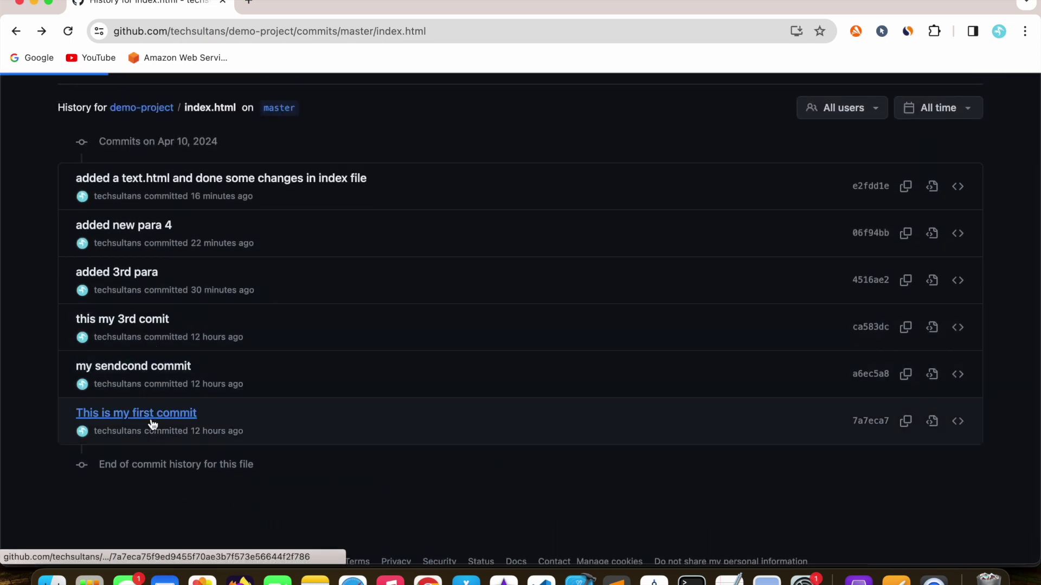
scroll(264, 441, down, 4)
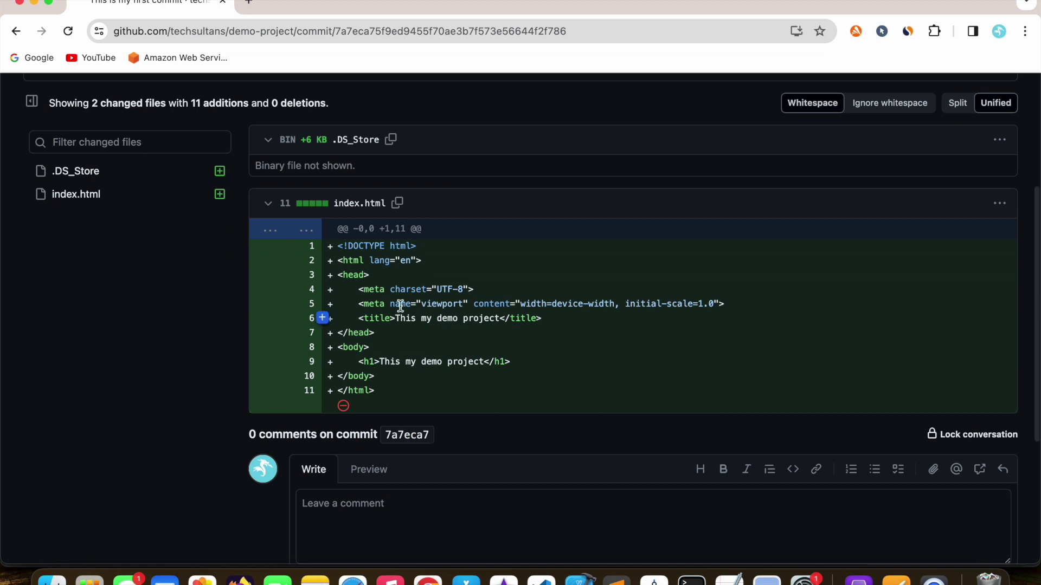
drag(326, 231, 416, 409)
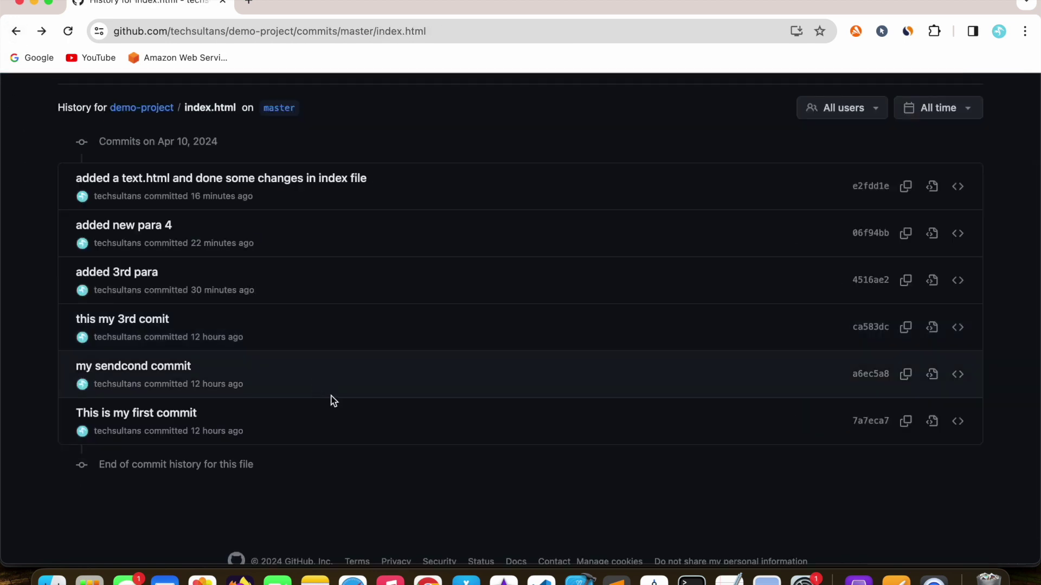
scroll(333, 401, up, 3)
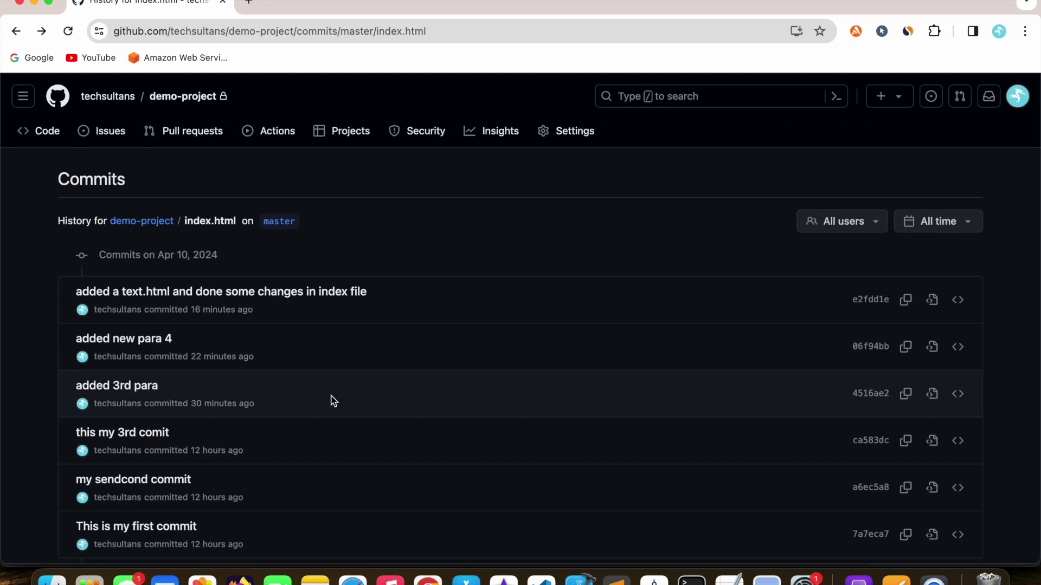